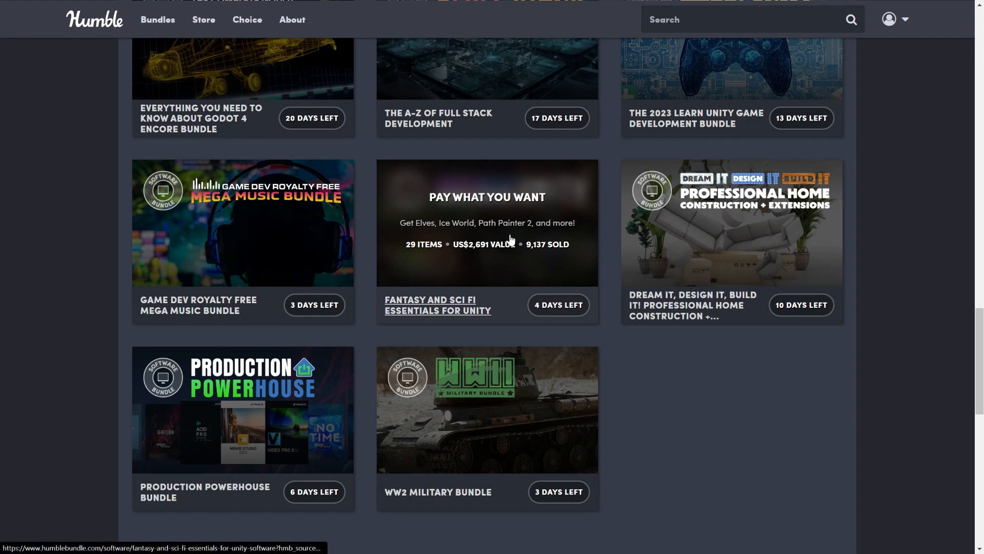
Open the Fantasy and Sci Fi Essentials for Unity bundle and look through its included asset packs.
{"action": "left_click", "coordinate": [499, 261]}
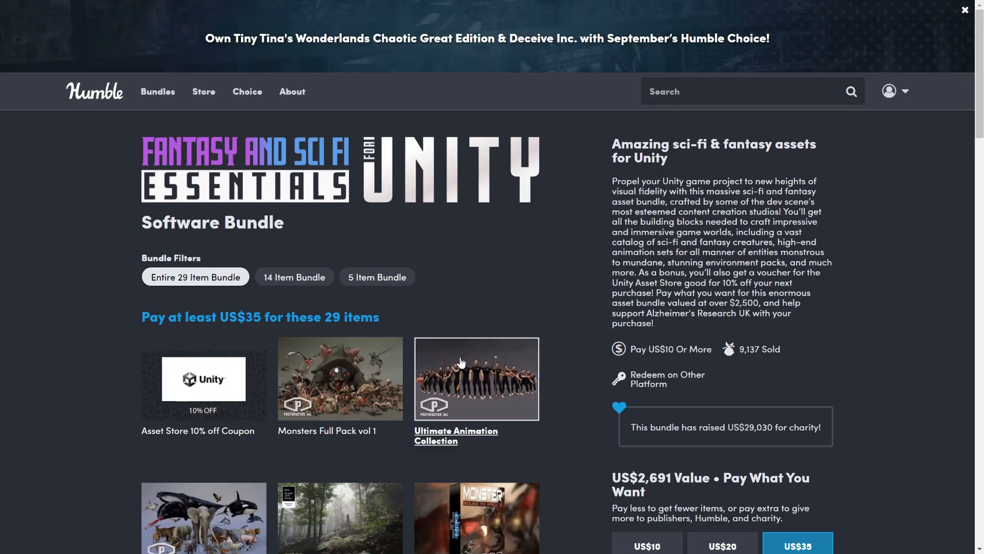
{"action": "scroll", "coordinate": [416, 338], "scroll_direction": "down", "scroll_amount": 10}
{"action": "scroll", "coordinate": [556, 278], "scroll_direction": "down", "scroll_amount": 6}
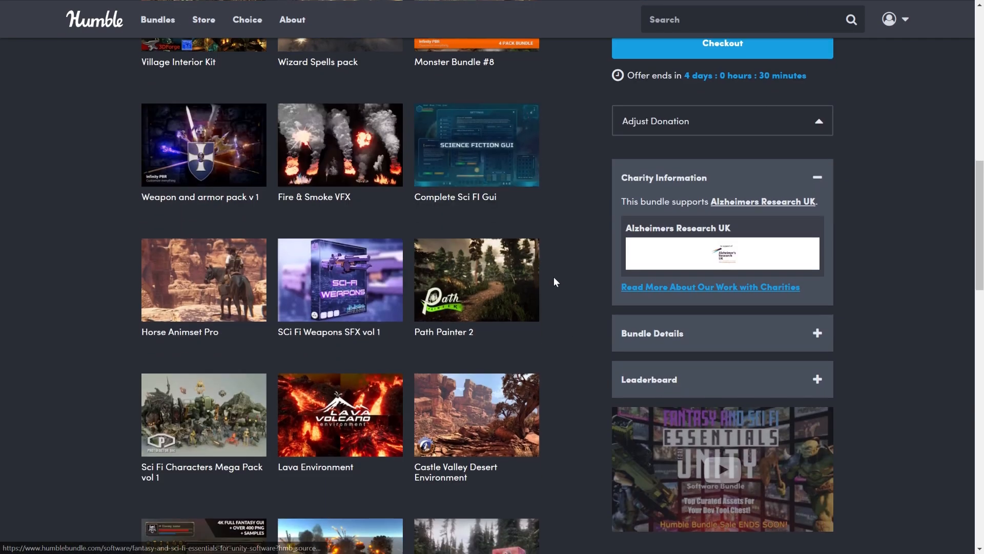
{"action": "scroll", "coordinate": [123, 142], "scroll_direction": "down", "scroll_amount": 5}
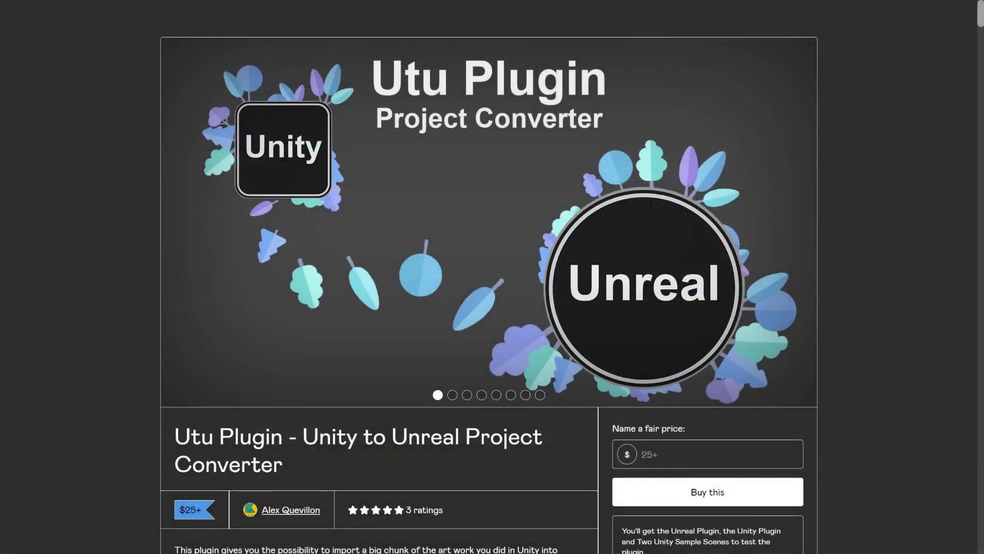
Read the Utu Plugin product page from compatible versions and features through installation and process steps.
{"action": "scroll", "coordinate": [876, 551], "scroll_direction": "down", "scroll_amount": 5}
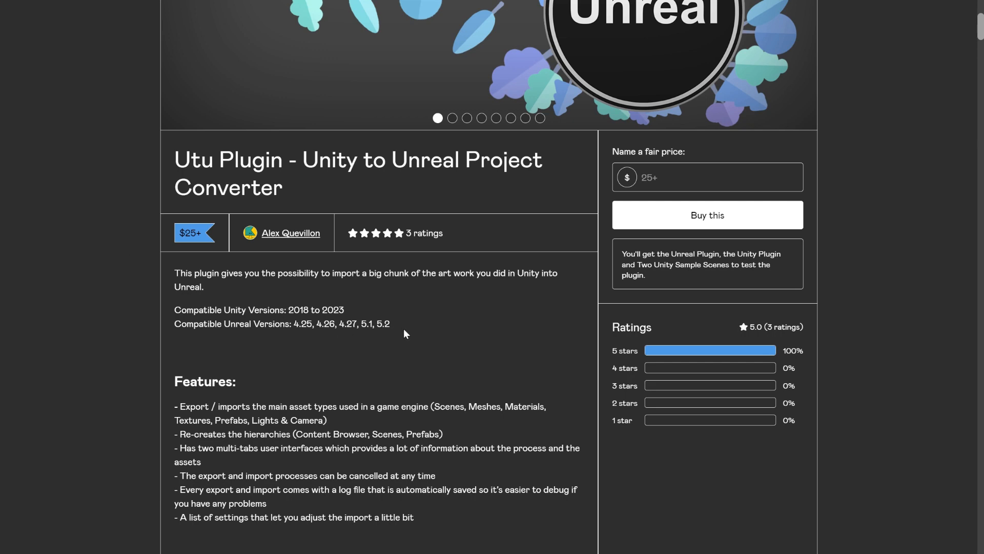
{"action": "scroll", "coordinate": [489, 277], "scroll_direction": "down", "scroll_amount": 4}
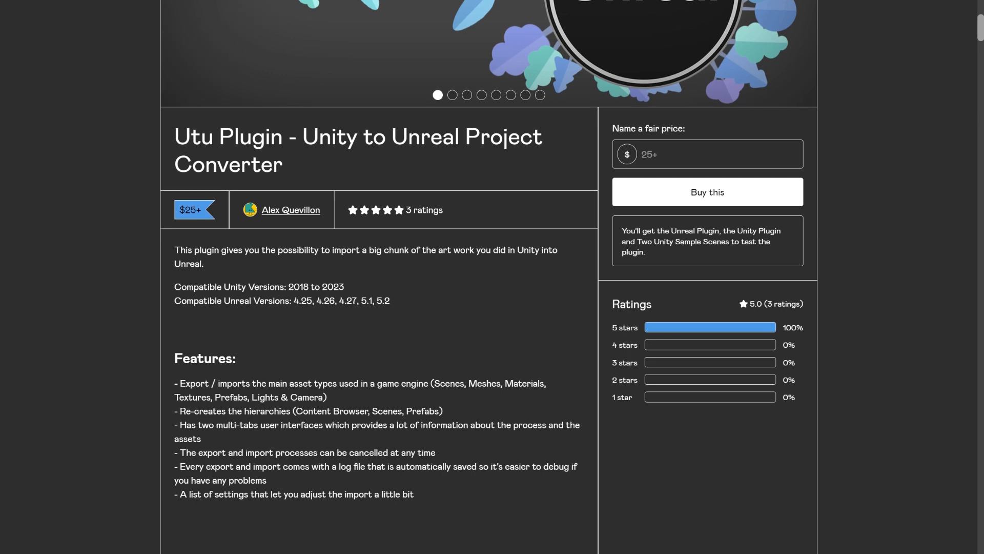
{"action": "scroll", "coordinate": [489, 277], "scroll_direction": "down", "scroll_amount": 6}
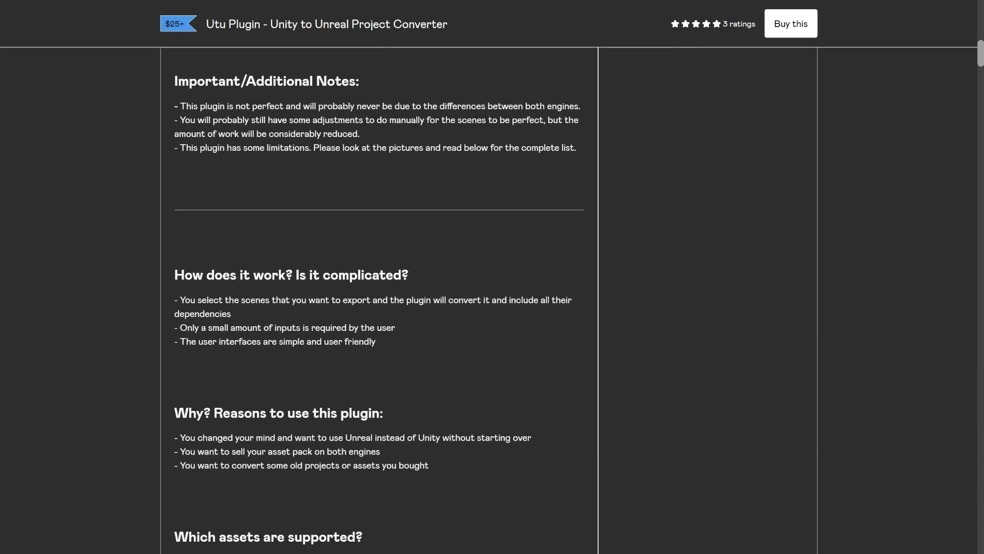
{"action": "scroll", "coordinate": [489, 277], "scroll_direction": "down", "scroll_amount": 1}
{"action": "scroll", "coordinate": [489, 277], "scroll_direction": "down", "scroll_amount": 1}
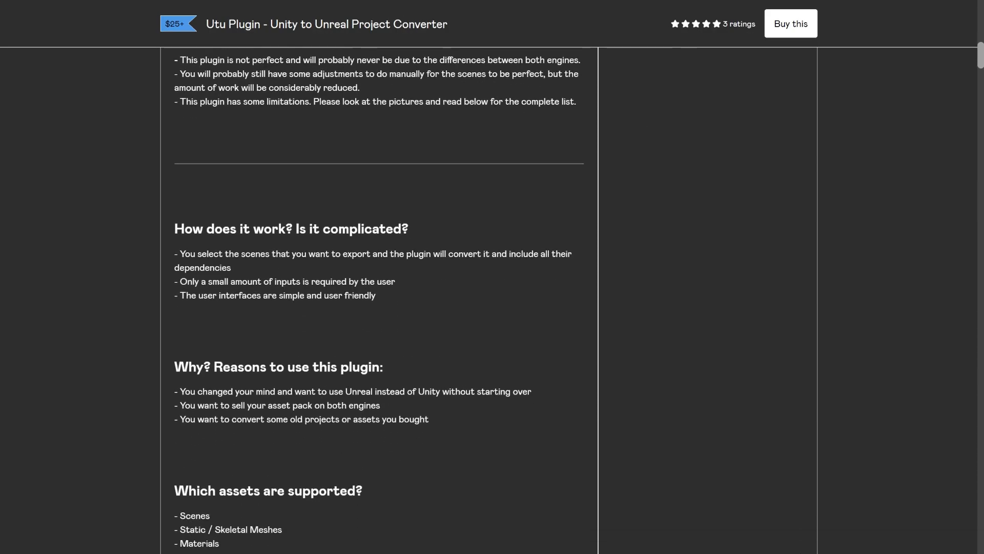
{"action": "scroll", "coordinate": [489, 276], "scroll_direction": "down", "scroll_amount": 3}
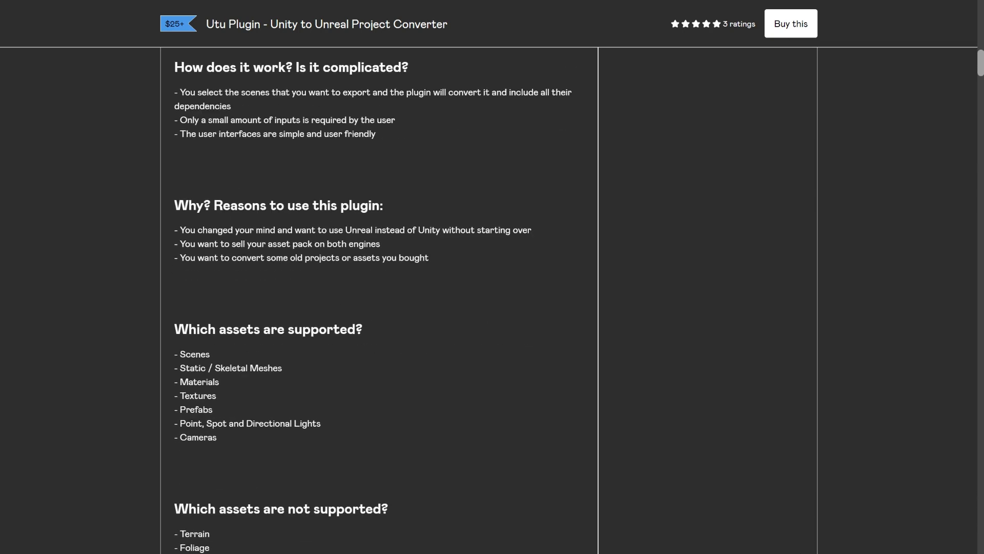
{"action": "scroll", "coordinate": [489, 277], "scroll_direction": "down", "scroll_amount": 5}
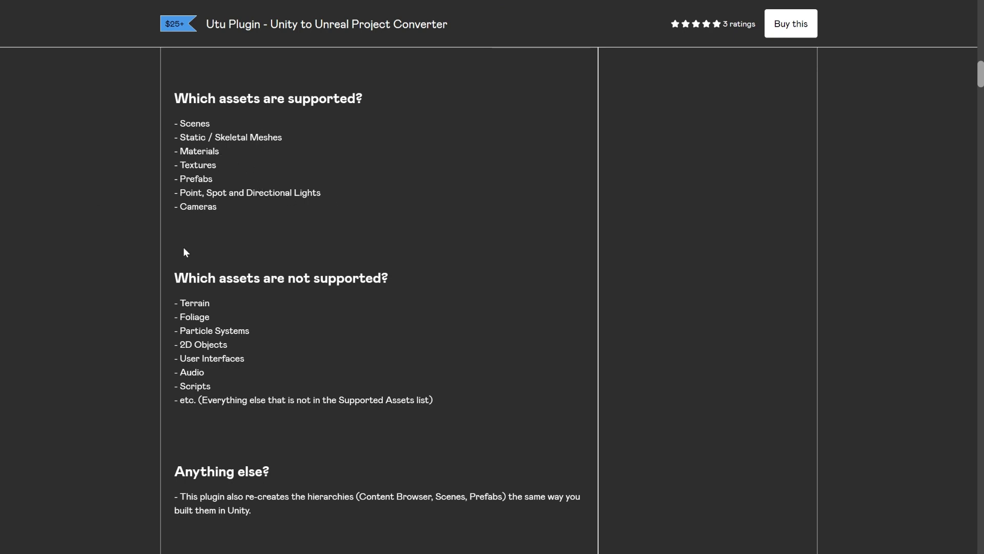
{"action": "scroll", "coordinate": [133, 319], "scroll_direction": "down", "scroll_amount": 7}
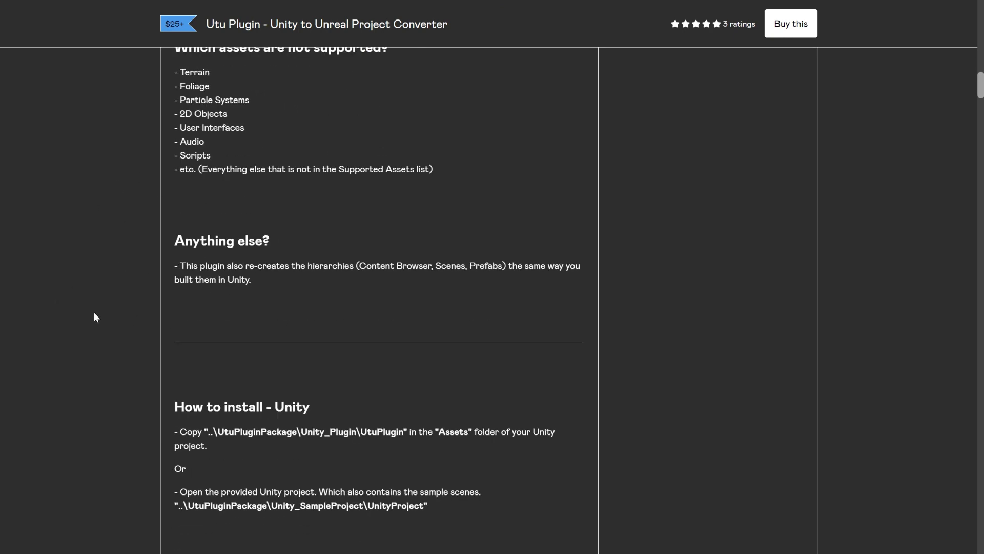
{"action": "scroll", "coordinate": [217, 238], "scroll_direction": "down", "scroll_amount": 2}
{"action": "scroll", "coordinate": [352, 275], "scroll_direction": "down", "scroll_amount": 10}
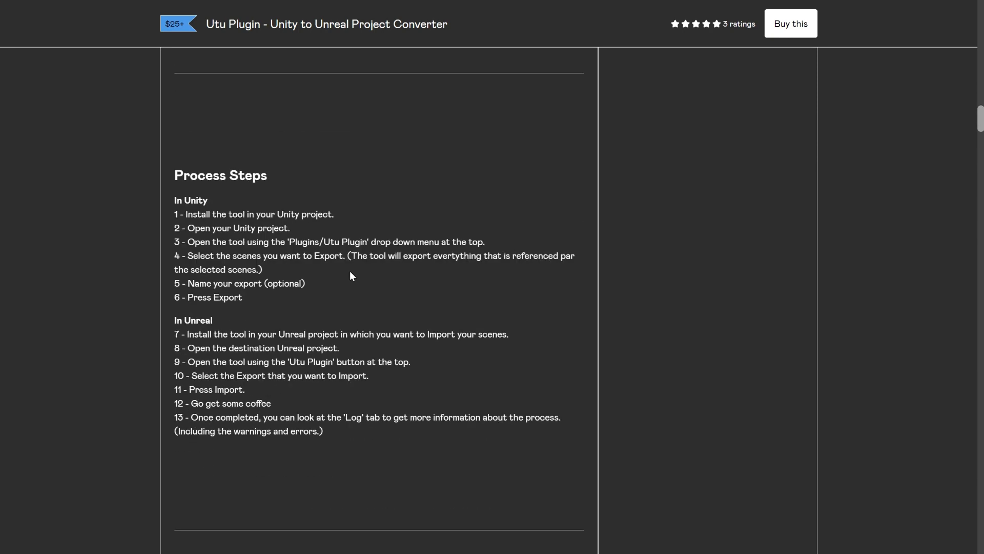
{"action": "scroll", "coordinate": [237, 281], "scroll_direction": "down", "scroll_amount": 10}
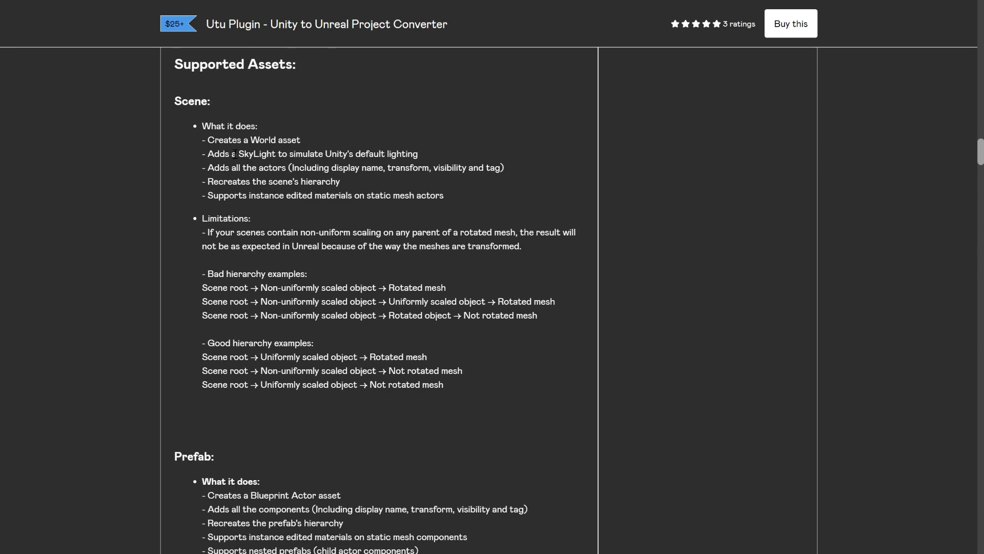
Examine the Utu Plugin's capabilities and limitations for each supported asset type, plus its release notes.
{"action": "scroll", "coordinate": [217, 270], "scroll_direction": "down", "scroll_amount": 1}
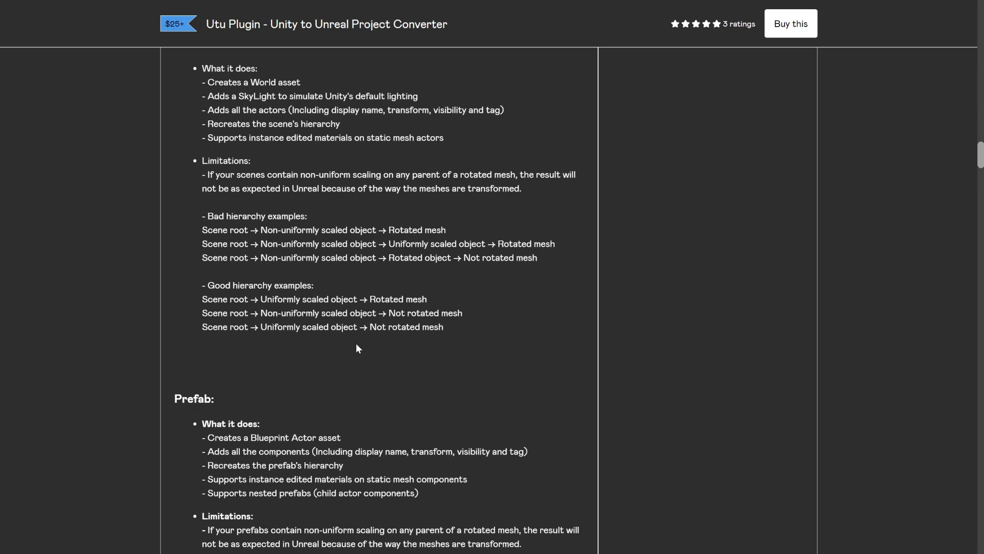
{"action": "scroll", "coordinate": [352, 342], "scroll_direction": "down", "scroll_amount": 3}
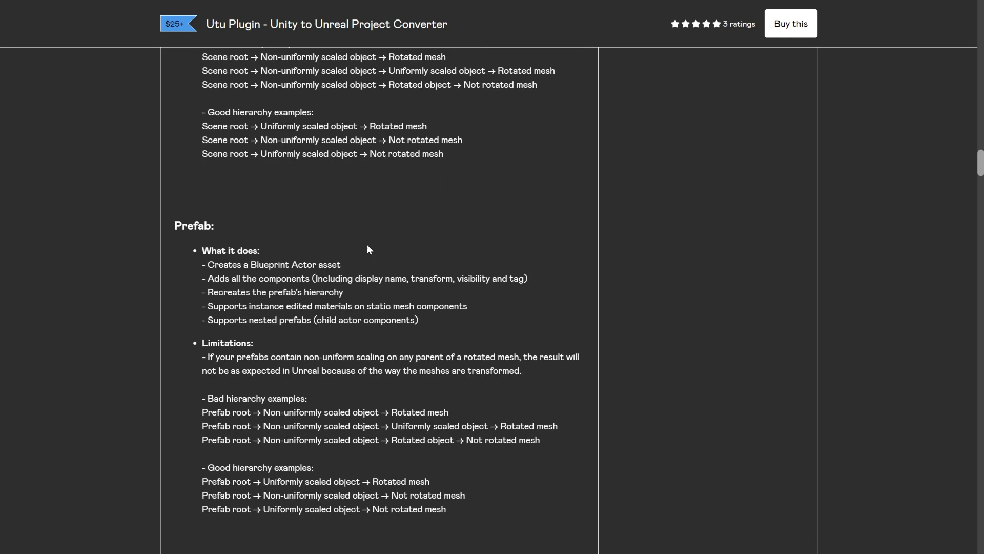
{"action": "scroll", "coordinate": [291, 242], "scroll_direction": "down", "scroll_amount": 1}
{"action": "scroll", "coordinate": [290, 243], "scroll_direction": "down", "scroll_amount": 1}
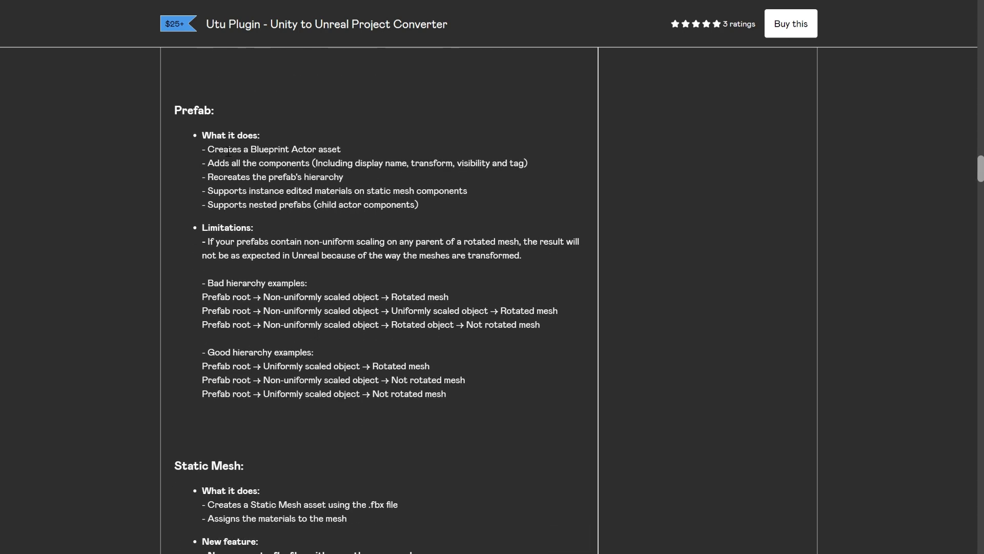
{"action": "scroll", "coordinate": [461, 221], "scroll_direction": "down", "scroll_amount": 2}
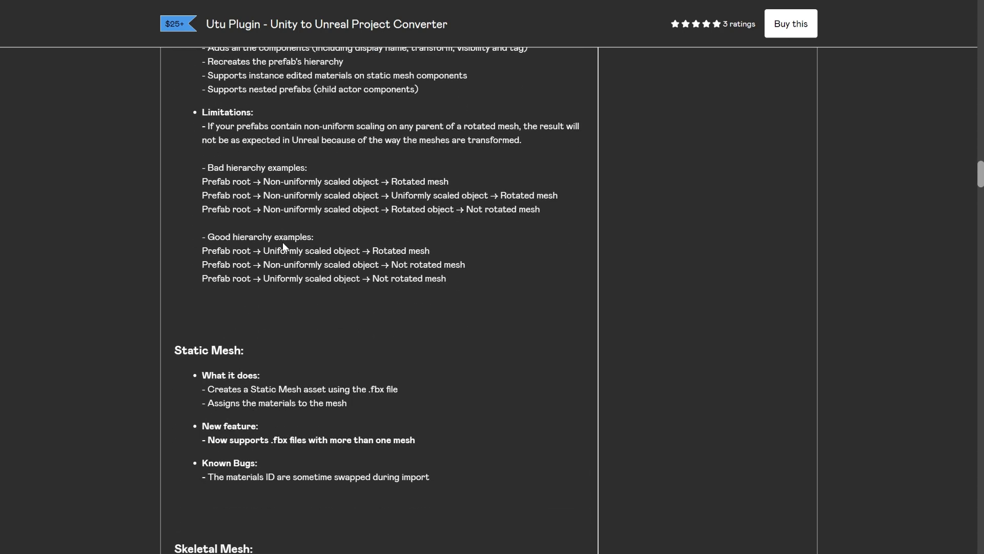
{"action": "scroll", "coordinate": [283, 246], "scroll_direction": "down", "scroll_amount": 4}
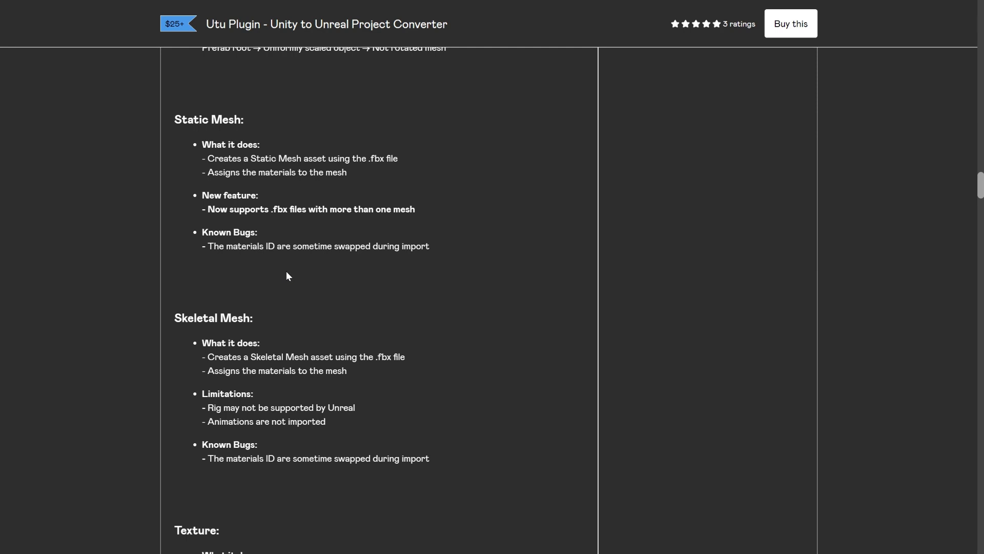
{"action": "scroll", "coordinate": [385, 279], "scroll_direction": "down", "scroll_amount": 2}
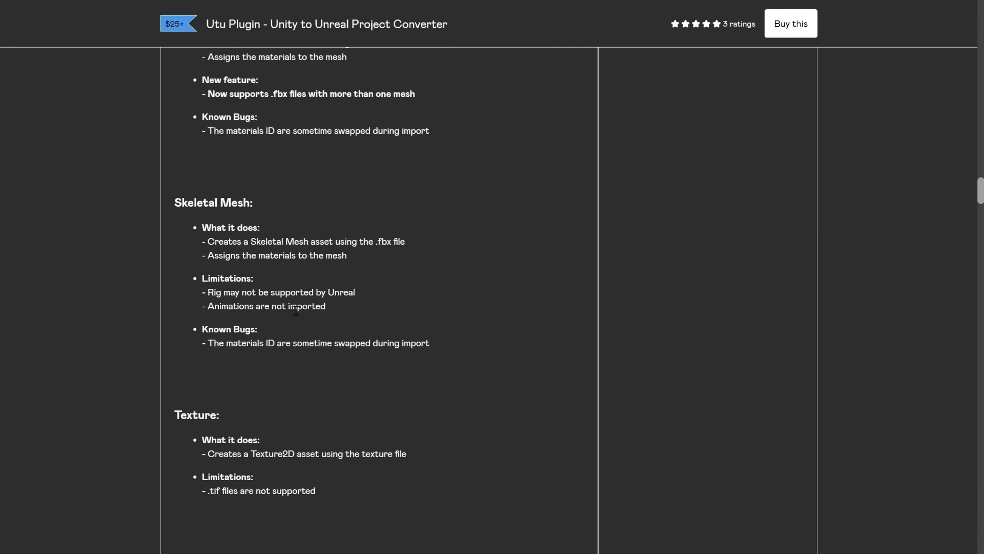
{"action": "scroll", "coordinate": [358, 312], "scroll_direction": "down", "scroll_amount": 1}
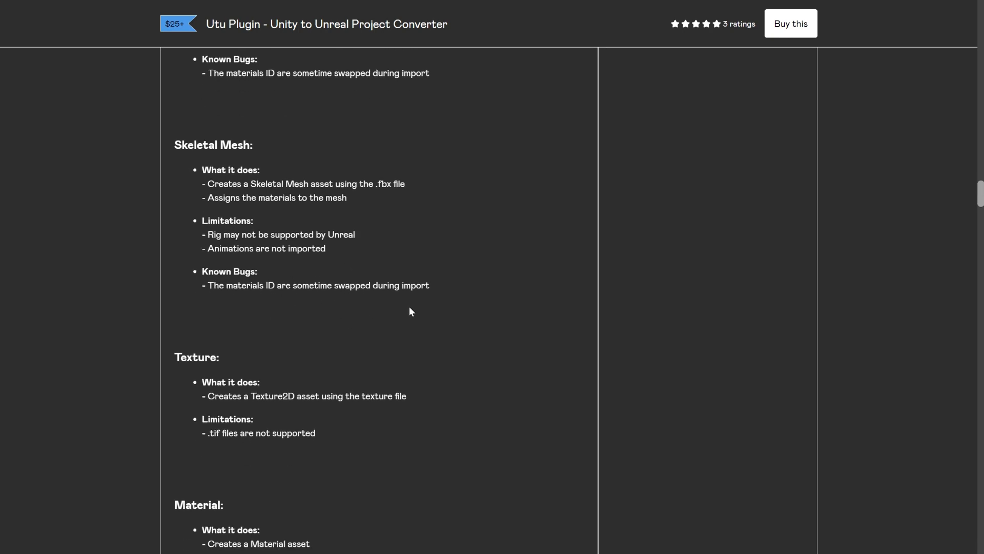
{"action": "scroll", "coordinate": [277, 302], "scroll_direction": "down", "scroll_amount": 3}
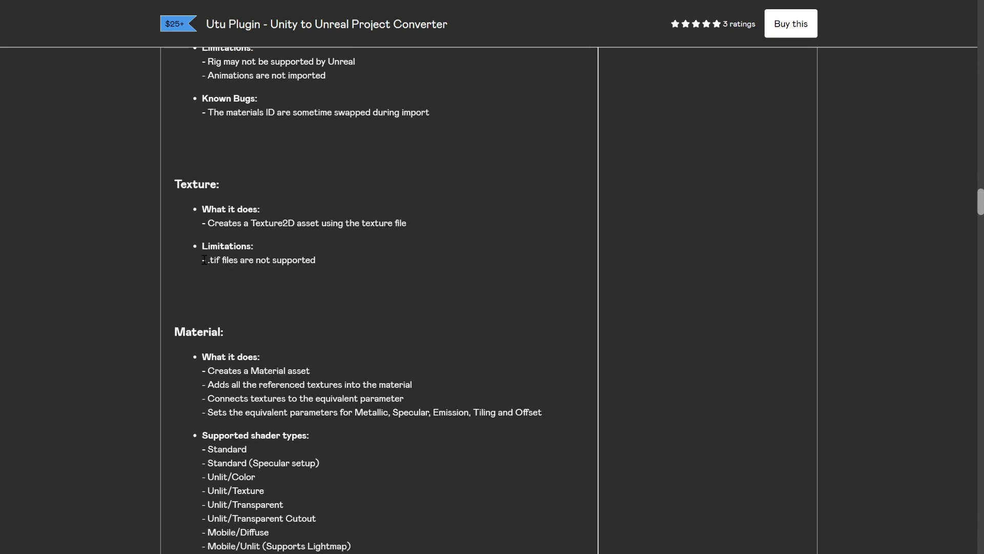
{"action": "scroll", "coordinate": [195, 255], "scroll_direction": "down", "scroll_amount": 3}
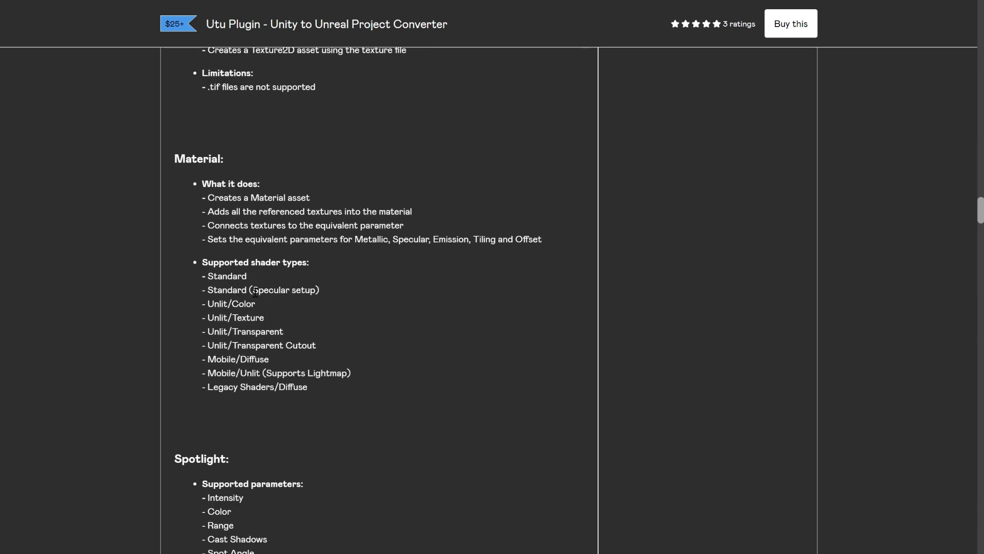
{"action": "scroll", "coordinate": [283, 303], "scroll_direction": "down", "scroll_amount": 1}
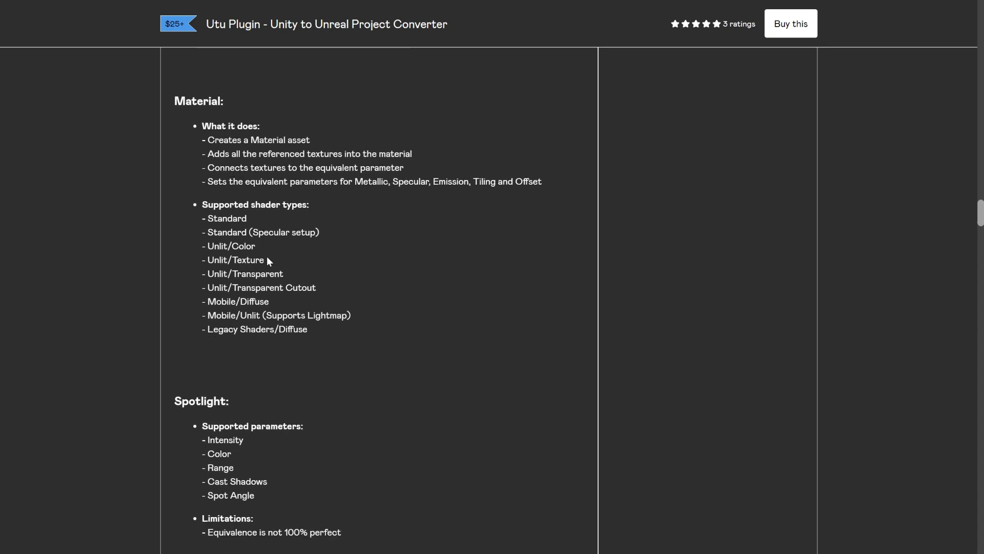
{"action": "scroll", "coordinate": [269, 260], "scroll_direction": "down", "scroll_amount": 11}
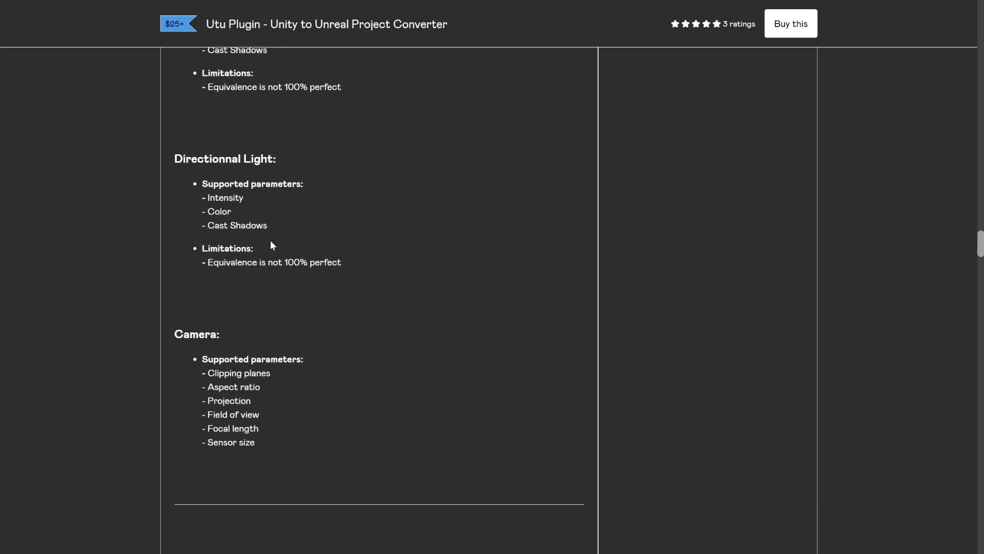
{"action": "scroll", "coordinate": [272, 244], "scroll_direction": "down", "scroll_amount": 7}
{"action": "scroll", "coordinate": [250, 189], "scroll_direction": "down", "scroll_amount": 6}
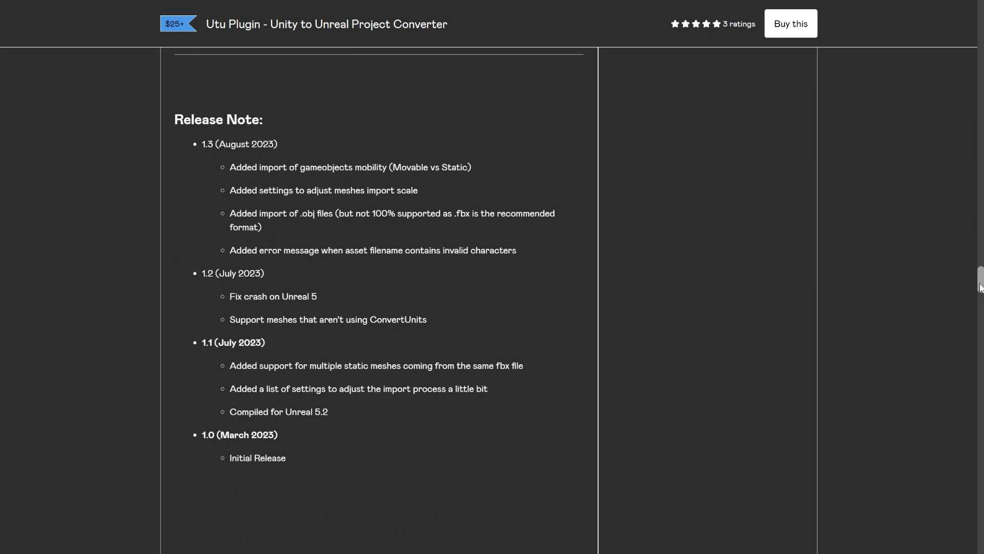
{"action": "left_click_drag", "start_coordinate": [980, 287], "coordinate": [981, 386]}
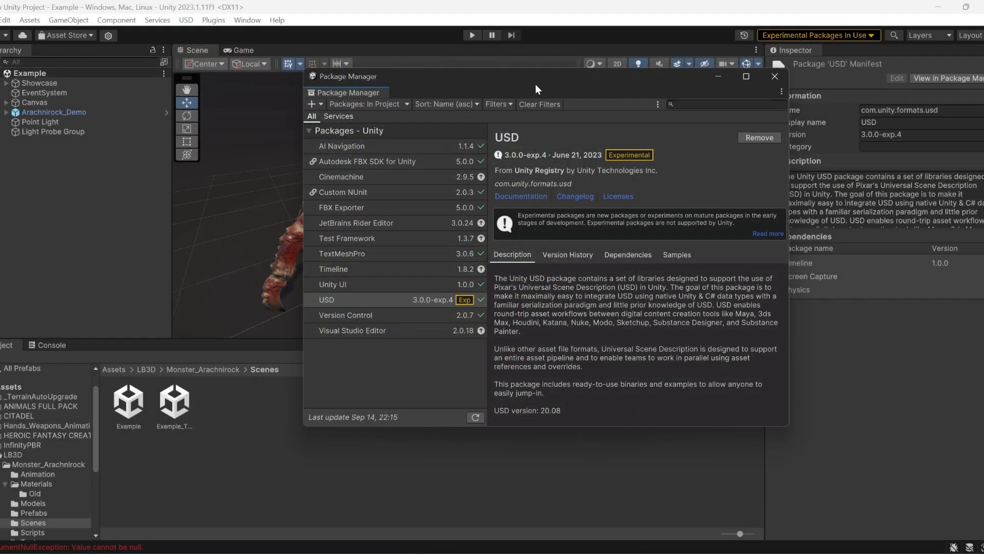
Review the USD package details in Unity's Package Manager and close the window.
{"action": "left_click_drag", "start_coordinate": [535, 84], "coordinate": [514, 82]}
{"action": "left_click", "coordinate": [379, 300]}
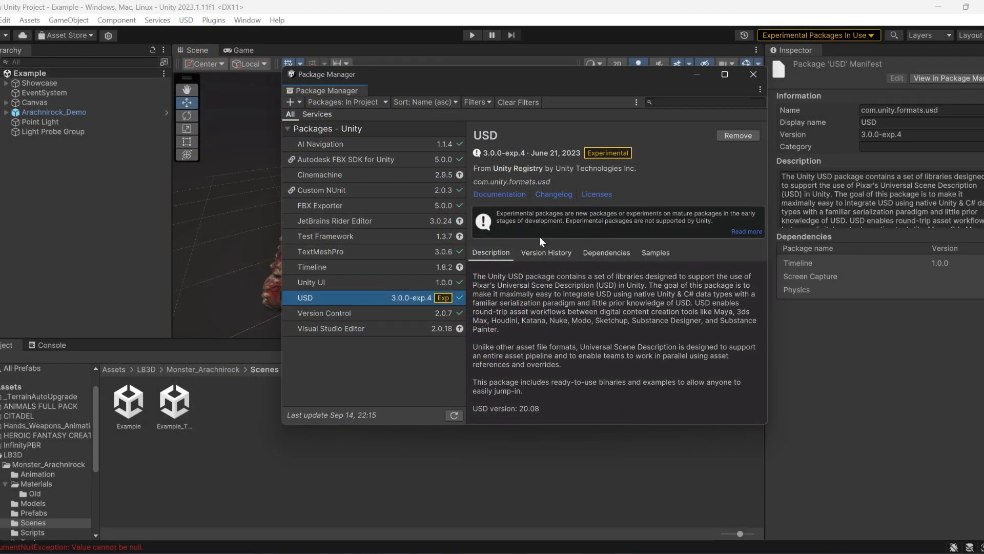
{"action": "left_click", "coordinate": [753, 74]}
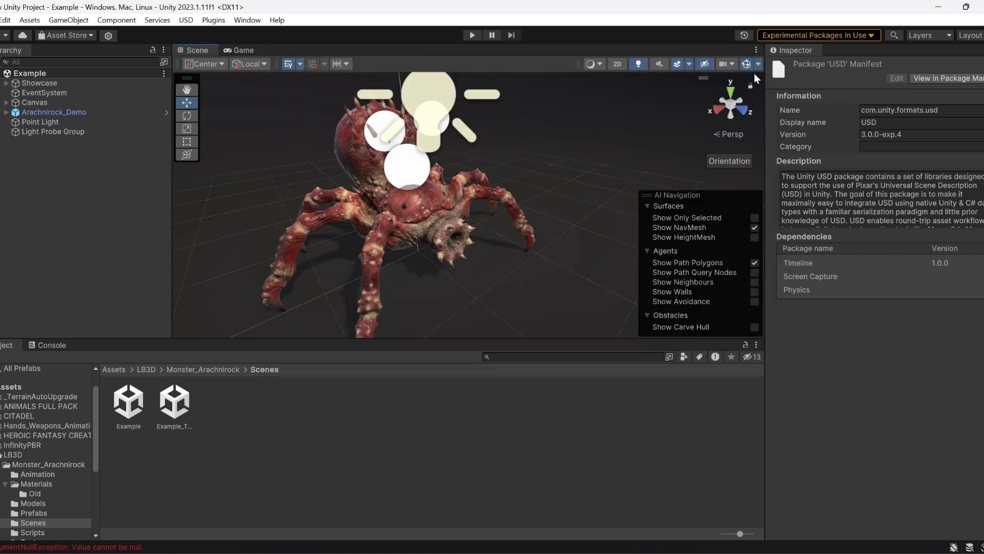
Select Arachnirock_Demo in the scene and view the available USD export options.
{"action": "left_click", "coordinate": [353, 202]}
{"action": "left_click", "coordinate": [186, 20]}
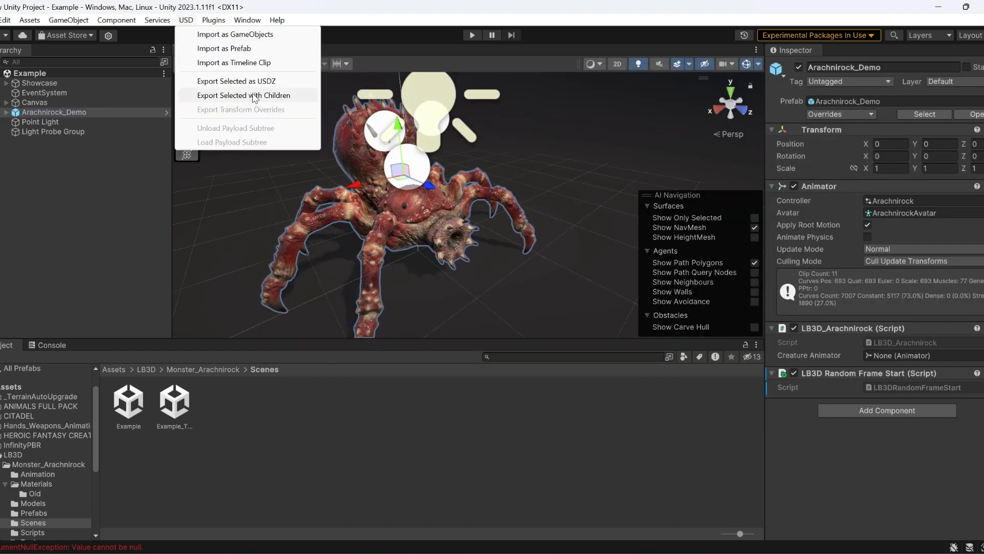
{"action": "left_click", "coordinate": [290, 512]}
In Unreal Editor, select the SK_Arachnirock_Demo skeletal mesh actor in the MAP_OpeningTest level.
{"action": "mouse_move", "coordinate": [335, 248]}
{"action": "right_mouse_down"}
{"action": "mouse_move", "coordinate": [302, 249]}
{"action": "mouse_move", "coordinate": [359, 246]}
{"action": "mouse_move", "coordinate": [335, 236]}
{"action": "right_mouse_up"}
{"action": "left_click", "coordinate": [390, 205]}
{"action": "left_click", "coordinate": [357, 189]}
Try a uniform scale of 100 on the SK_Arachnirock_Demo actor.
{"action": "left_click", "coordinate": [907, 436]}
{"action": "type", "text": "100"}
{"action": "key", "text": "Return"}
{"action": "right_click_drag", "start_coordinate": [513, 241], "coordinate": [417, 252]}
Set the uniform scale of the SK_Arachnirock_Demo actor to 10.
{"action": "left_click", "coordinate": [910, 435]}
{"action": "type", "text": "10"}
{"action": "key", "text": "Return"}
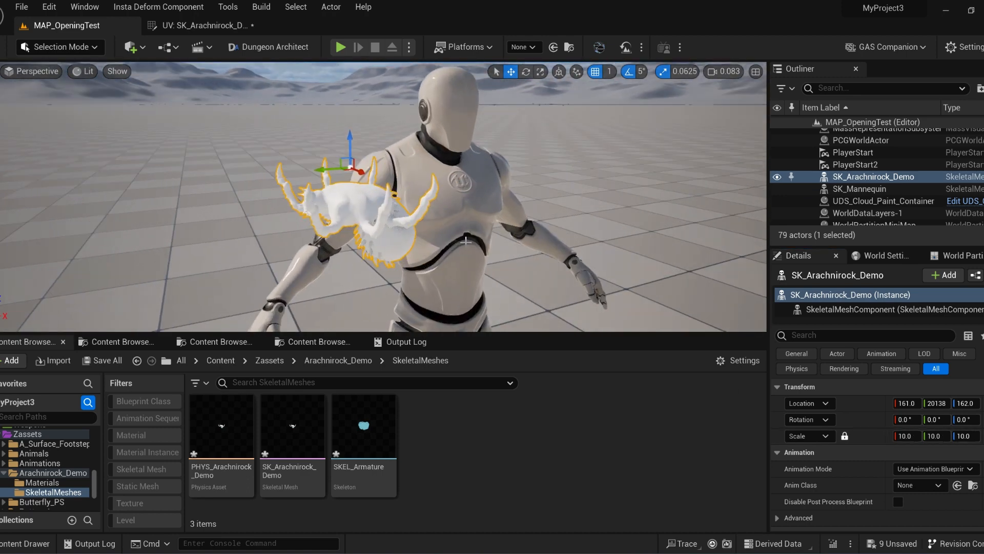
Inspect the SK_Arachnirock_Demo mesh and its UV layout in the UV Editor.
{"action": "left_click", "coordinate": [205, 25]}
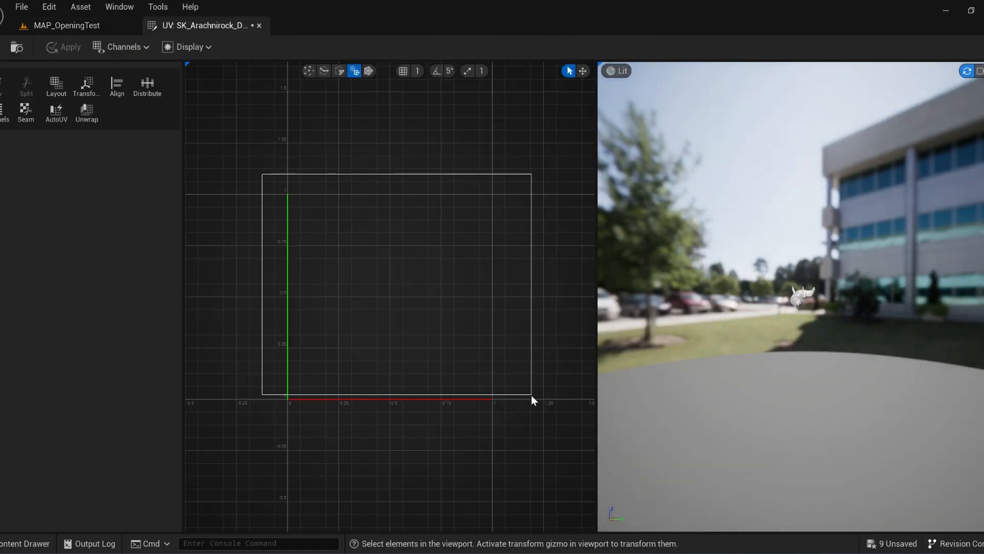
{"action": "scroll", "coordinate": [801, 292], "scroll_direction": "up", "scroll_amount": 10}
{"action": "scroll", "coordinate": [800, 292], "scroll_direction": "down", "scroll_amount": 3}
{"action": "left_click_drag", "start_coordinate": [801, 293], "coordinate": [810, 379]}
{"action": "left_click_drag", "start_coordinate": [804, 273], "coordinate": [771, 148]}
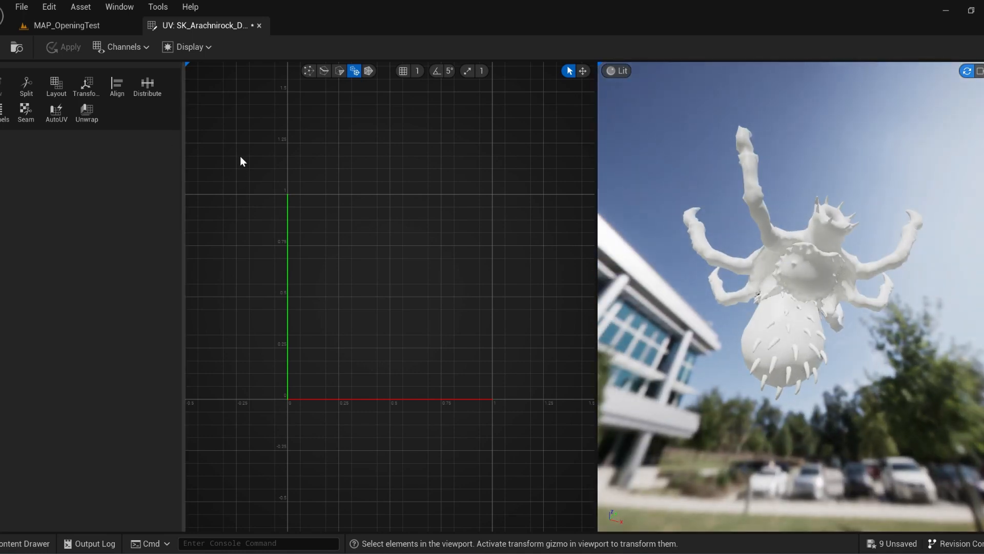
{"action": "scroll", "coordinate": [336, 319], "scroll_direction": "up", "scroll_amount": 5}
{"action": "scroll", "coordinate": [315, 377], "scroll_direction": "up", "scroll_amount": 3}
{"action": "scroll", "coordinate": [360, 377], "scroll_direction": "down", "scroll_amount": 4}
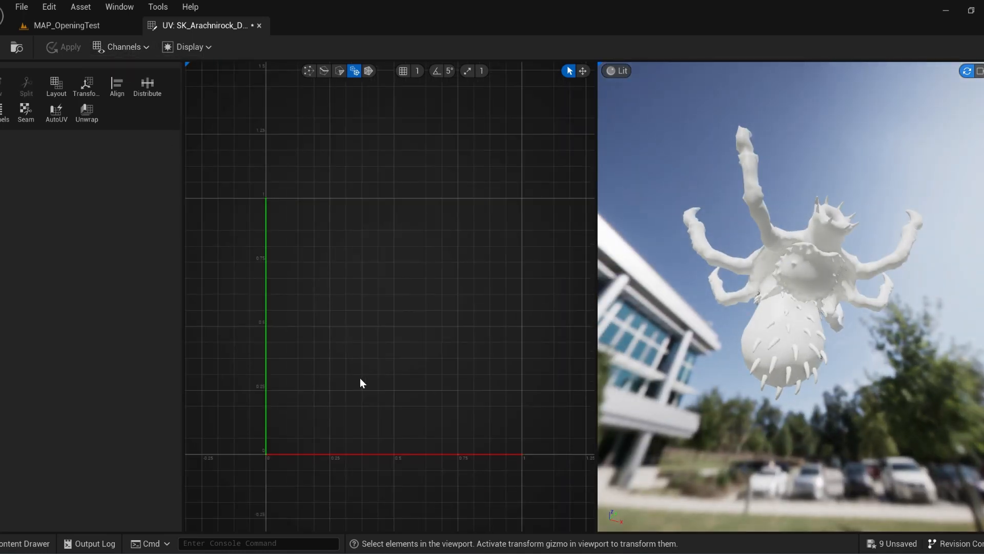
{"action": "scroll", "coordinate": [400, 303], "scroll_direction": "up", "scroll_amount": 6}
{"action": "scroll", "coordinate": [364, 298], "scroll_direction": "down", "scroll_amount": 7}
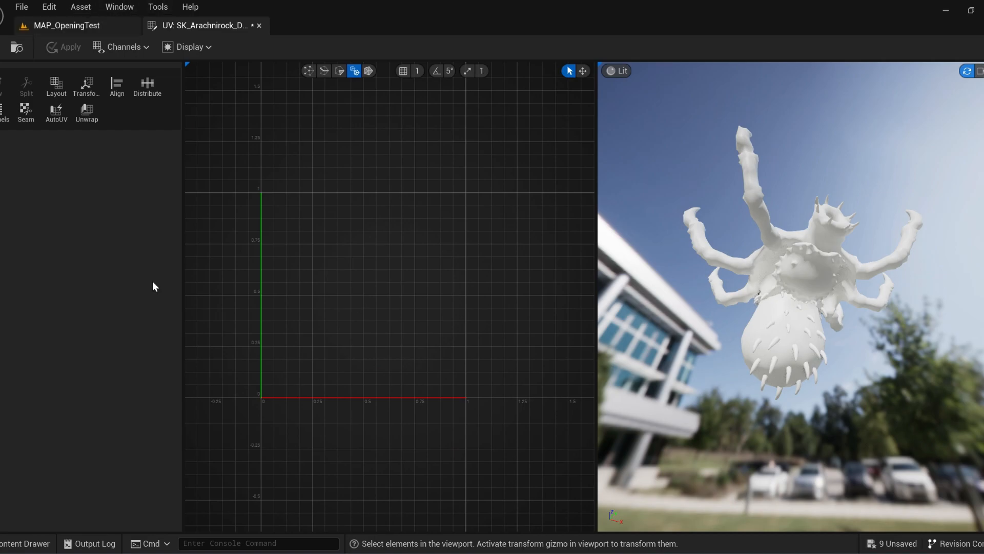
Switch to Blender and open the UV Editing workspace for the Arachnirock model.
{"action": "left_click", "coordinate": [317, 552]}
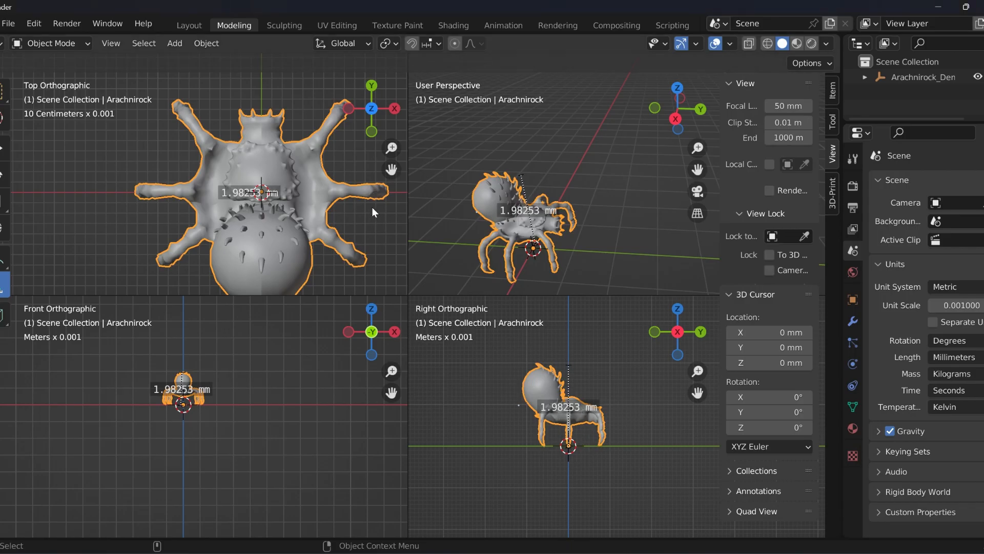
{"action": "left_click", "coordinate": [328, 25]}
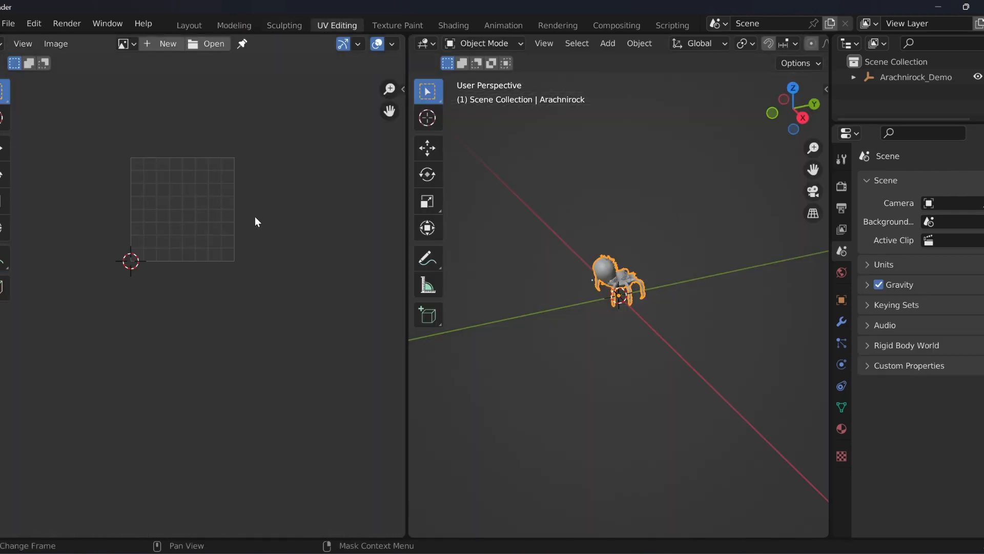
Select the Arachnirock model and enter Edit Mode to examine its UV layout.
{"action": "left_click_drag", "start_coordinate": [551, 223], "coordinate": [667, 324]}
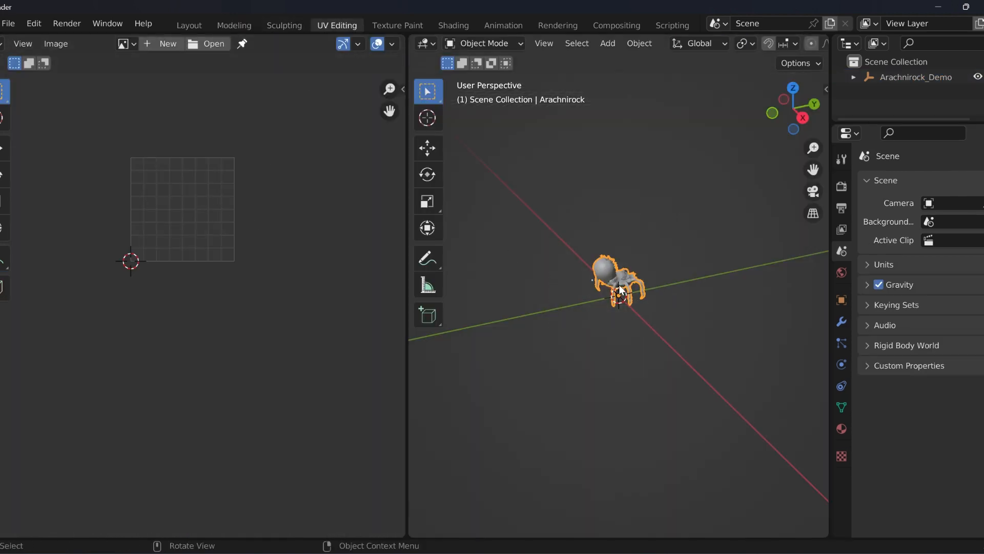
{"action": "key", "text": "Tab"}
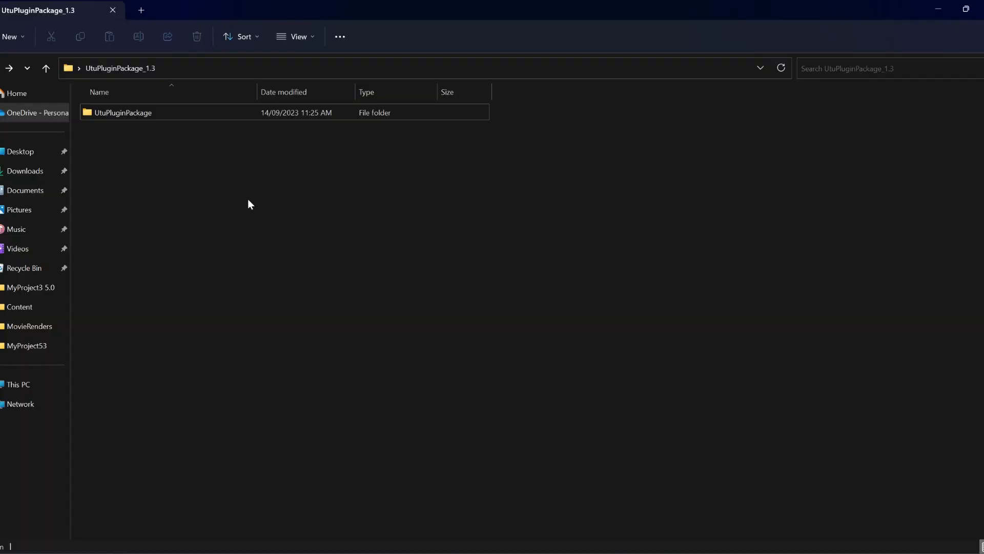
Switch to File Explorer and review the HowToInstall image and the other guide images in UtuPluginPackage's Info folder.
{"action": "double_click", "coordinate": [142, 114]}
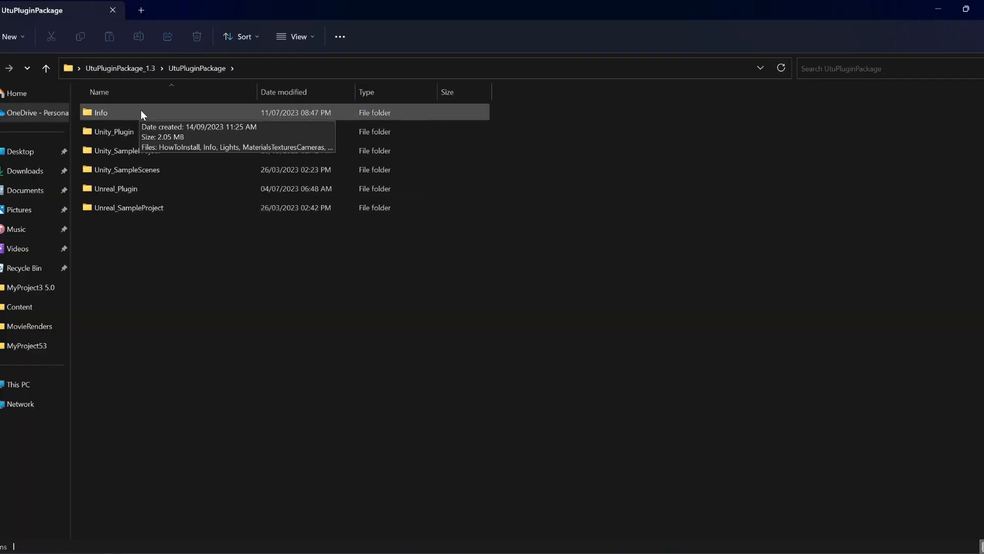
{"action": "double_click", "coordinate": [140, 109]}
{"action": "double_click", "coordinate": [119, 134]}
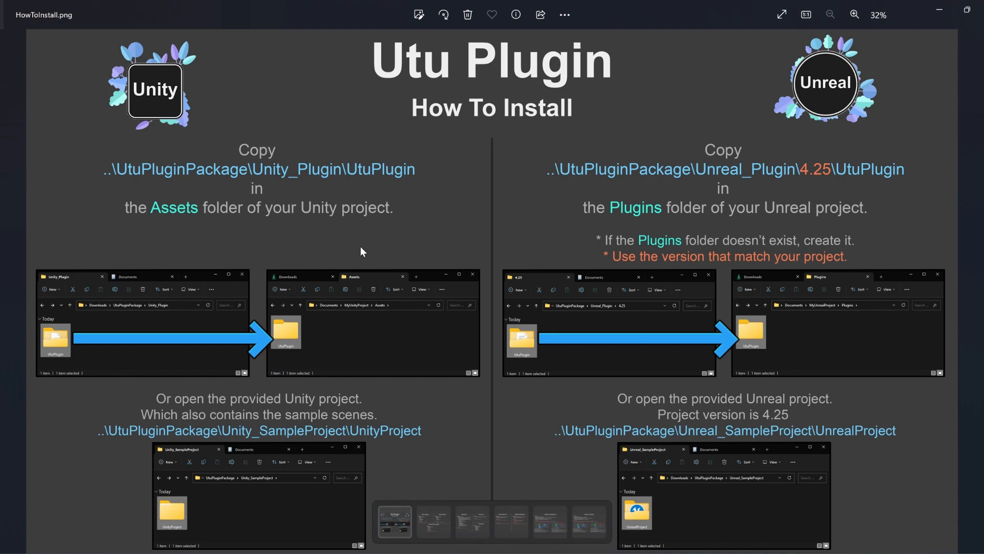
{"action": "key", "text": "Right"}
{"action": "key", "text": "Right"}
{"action": "key", "text": "Right"}
{"action": "key", "text": "Right"}
{"action": "key", "text": "Right"}
{"action": "key", "text": "alt+F4"}
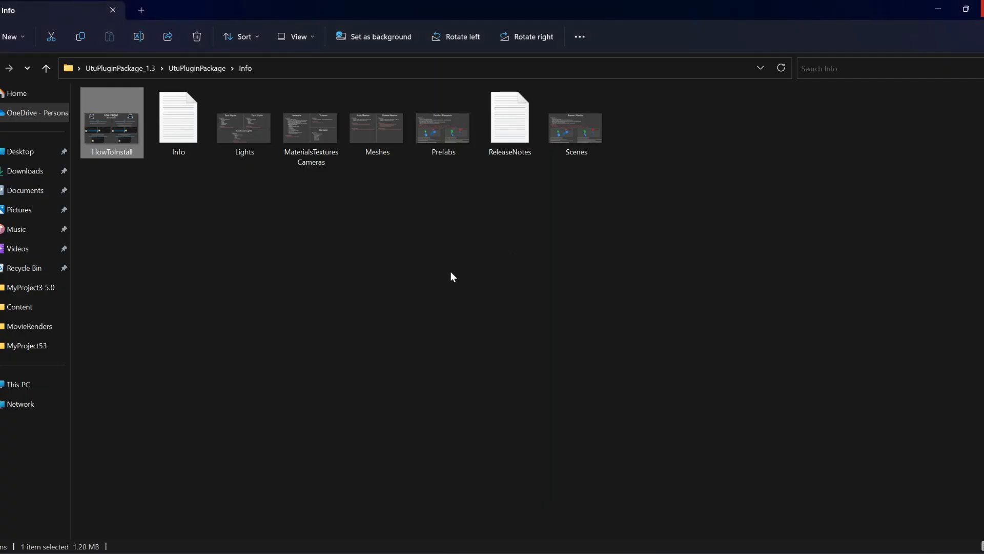
Copy the UtuPlugin folder from the 5.2 subfolder of Unreal_Plugin in UtuPluginPackage.
{"action": "key", "text": "alt+Up"}
{"action": "double_click", "coordinate": [145, 189]}
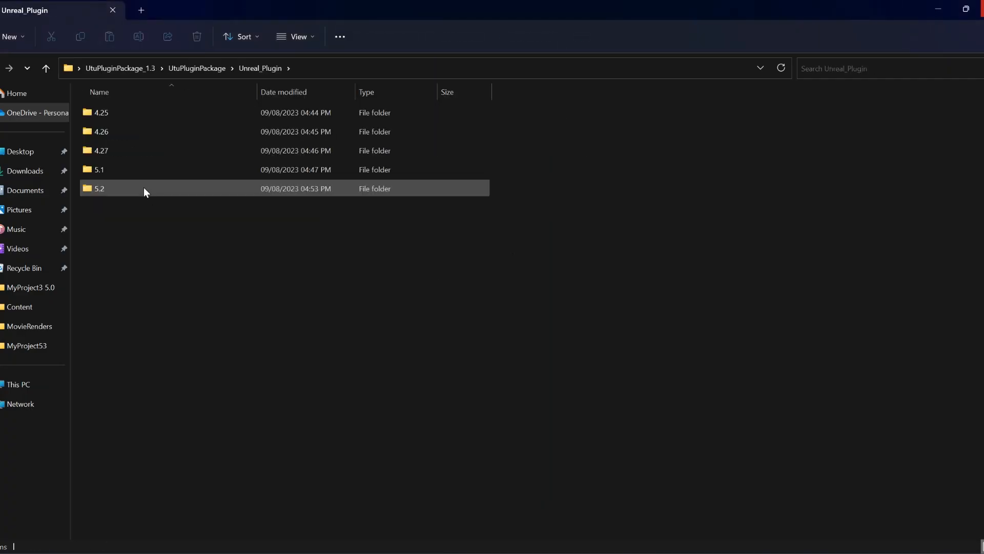
{"action": "double_click", "coordinate": [106, 187]}
{"action": "right_click", "coordinate": [117, 114]}
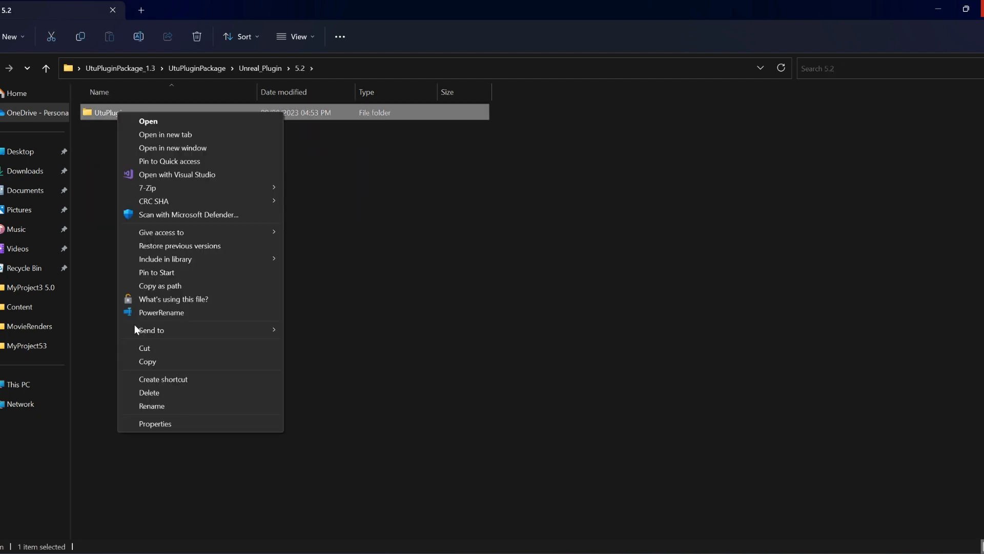
{"action": "left_click", "coordinate": [146, 361]}
Switch to the MyProject3 5.0 project folder and locate its Plugins folder.
{"action": "mouse_move", "coordinate": [152, 548]}
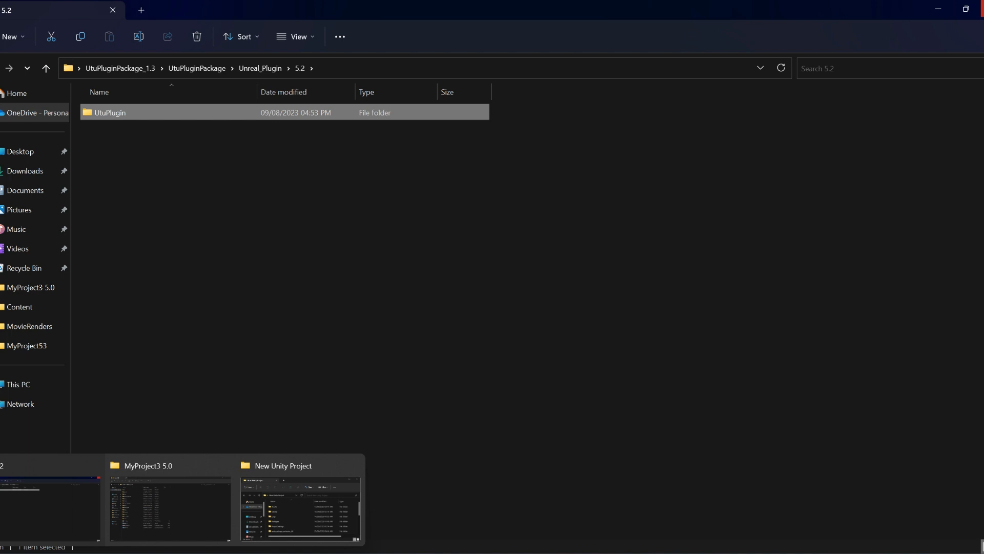
{"action": "left_click", "coordinate": [149, 508]}
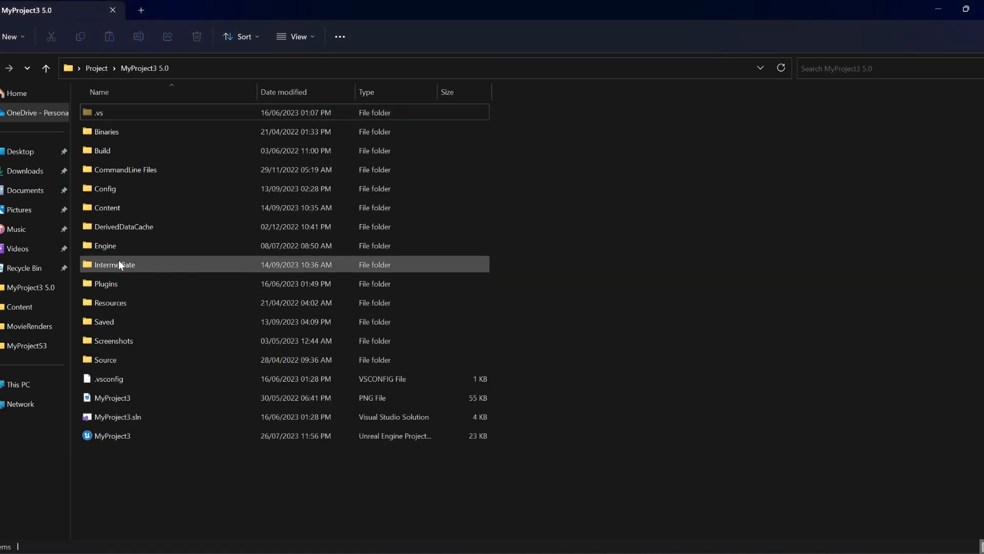
{"action": "left_click", "coordinate": [106, 285]}
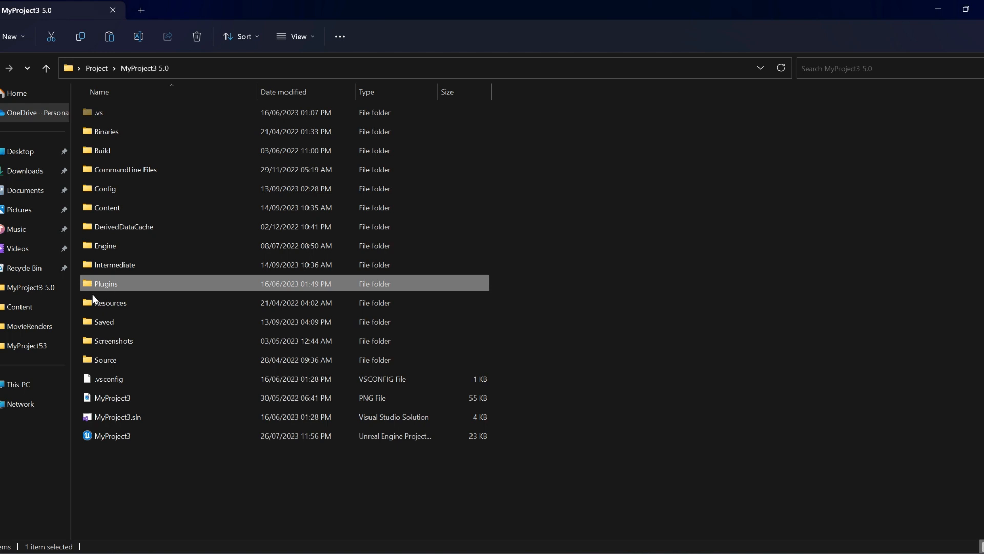
{"action": "right_click", "coordinate": [141, 474]}
{"action": "mouse_move", "coordinate": [245, 447]}
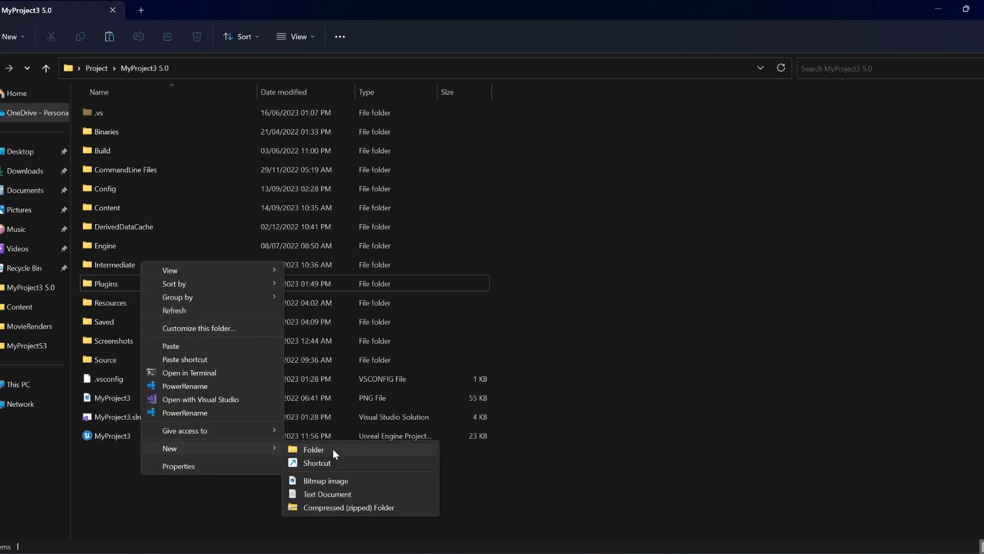
{"action": "left_click", "coordinate": [85, 482]}
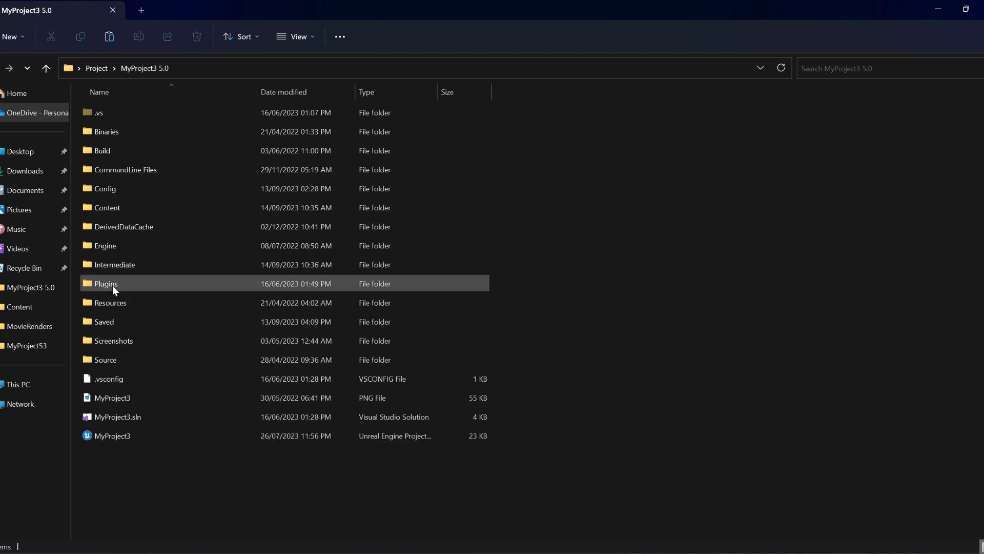
Paste the copied UtuPlugin folder into the Plugins folder of MyProject3 5.0.
{"action": "double_click", "coordinate": [106, 285]}
{"action": "right_click", "coordinate": [133, 241]}
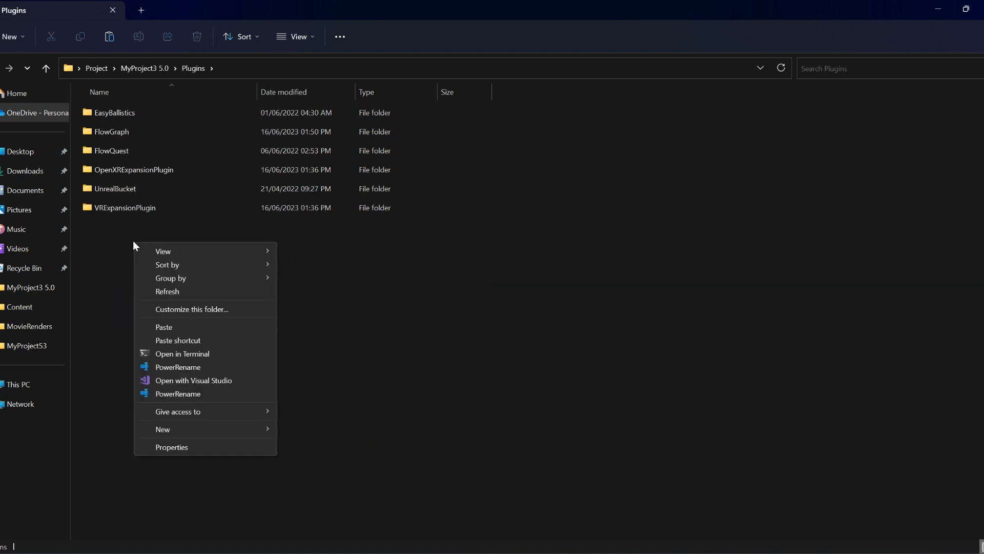
{"action": "left_click", "coordinate": [161, 328]}
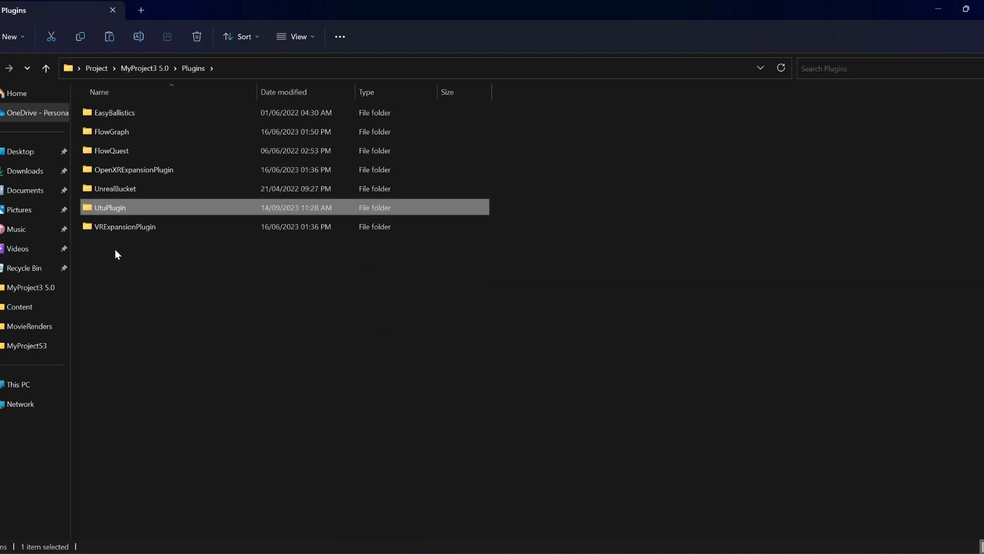
Open the MyProject3 project in Unreal Editor and search its plugin list for "utu".
{"action": "key", "text": "alt+Up"}
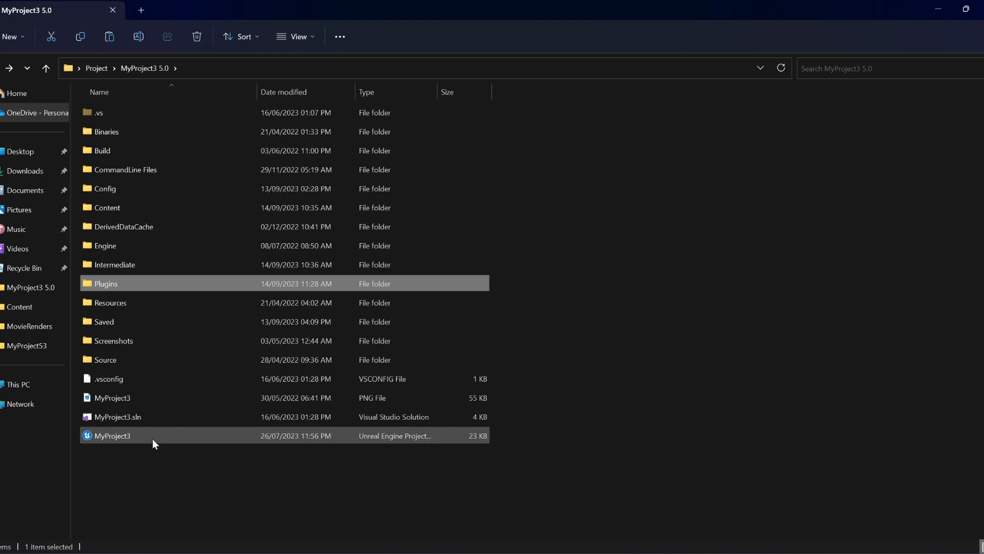
{"action": "double_click", "coordinate": [152, 437]}
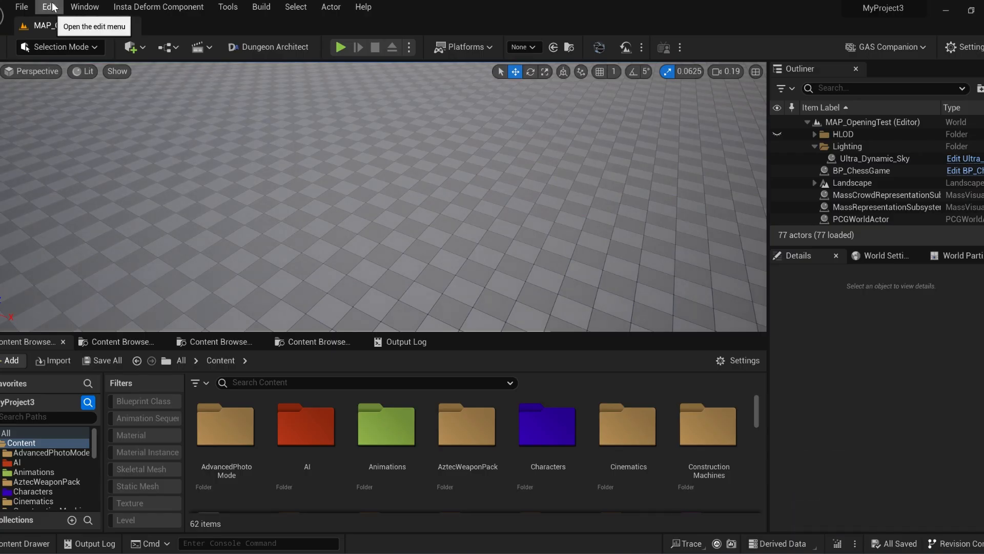
{"action": "left_click", "coordinate": [51, 7]}
{"action": "left_click", "coordinate": [79, 197]}
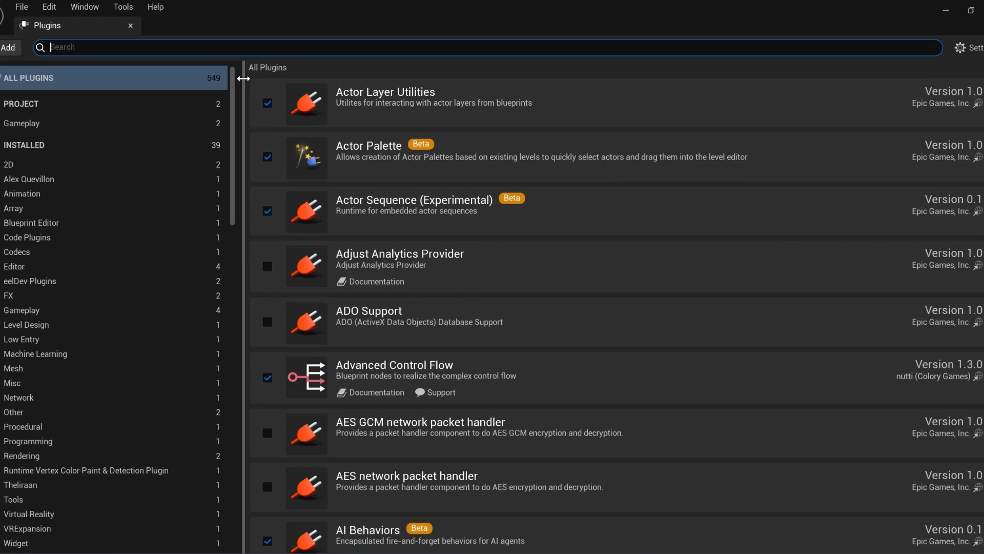
{"action": "type", "text": "utu"}
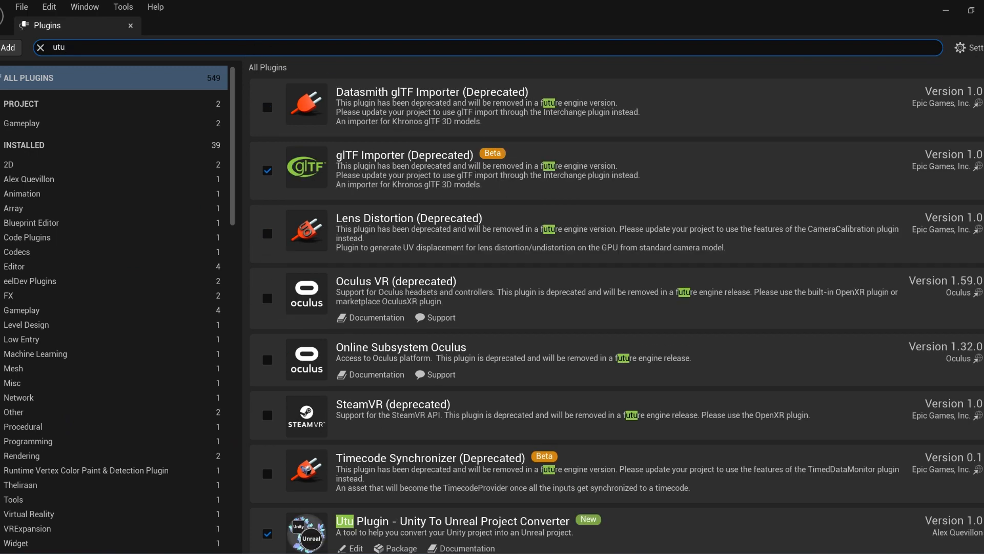
{"action": "scroll", "coordinate": [615, 315], "scroll_direction": "down", "scroll_amount": 1}
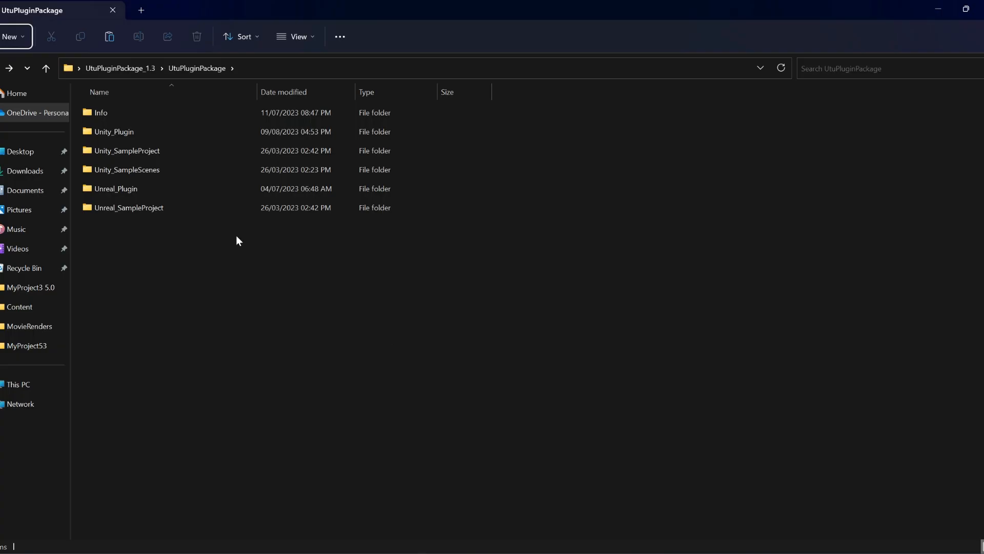
Switch back to File Explorer and copy the UtuPlugin folder from the Unity_Plugin folder of UtuPluginPackage.
{"action": "left_click", "coordinate": [129, 132]}
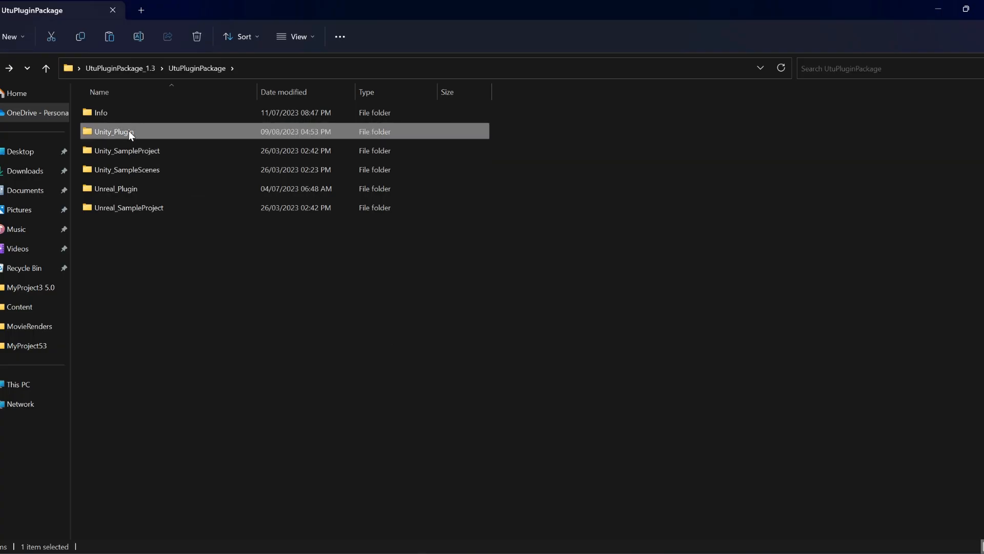
{"action": "double_click", "coordinate": [129, 132]}
{"action": "left_click", "coordinate": [110, 112]}
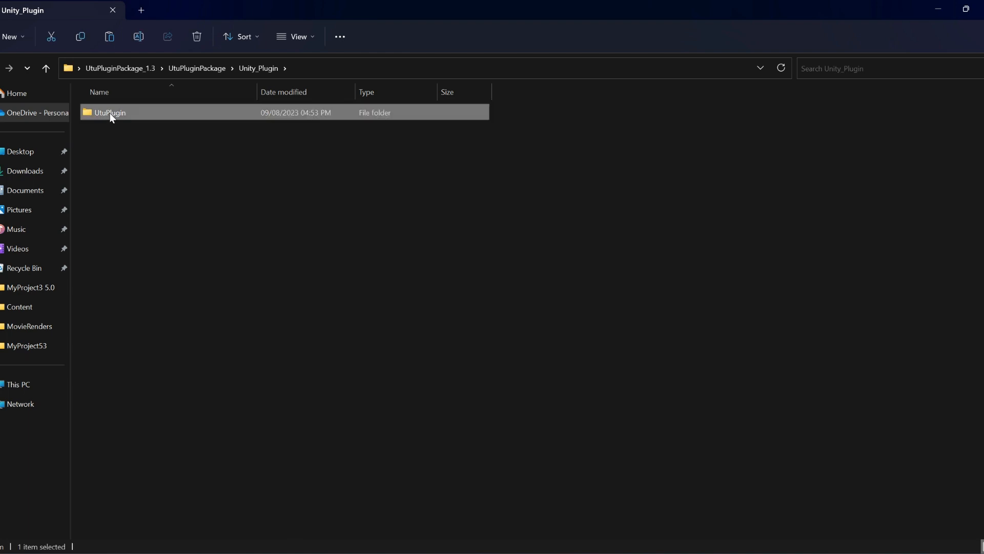
{"action": "double_click", "coordinate": [110, 113]}
{"action": "key", "text": "alt+Left"}
{"action": "right_click", "coordinate": [118, 118]}
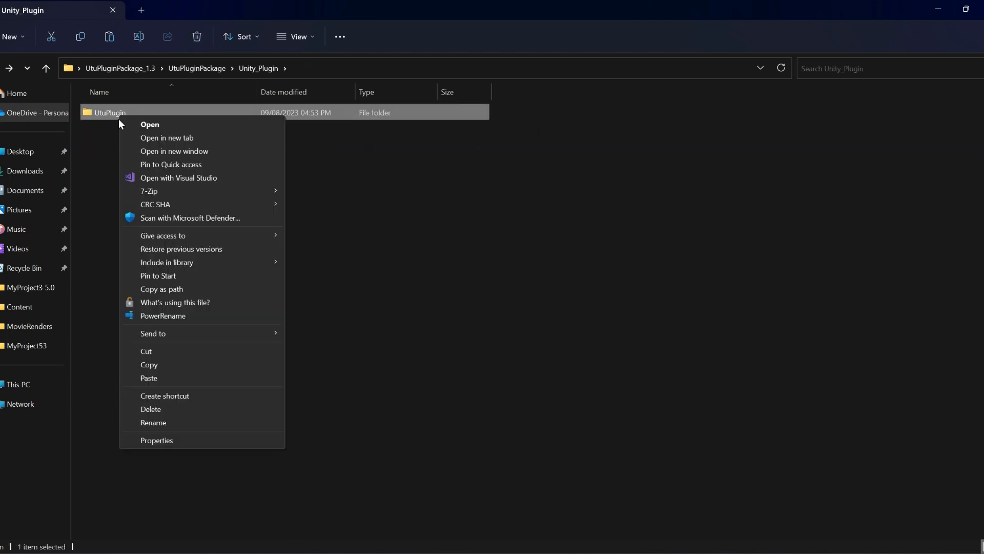
{"action": "left_click", "coordinate": [146, 364]}
Paste the UtuPlugin folder into the Assets folder of New Unity Project.
{"action": "mouse_move", "coordinate": [172, 551]}
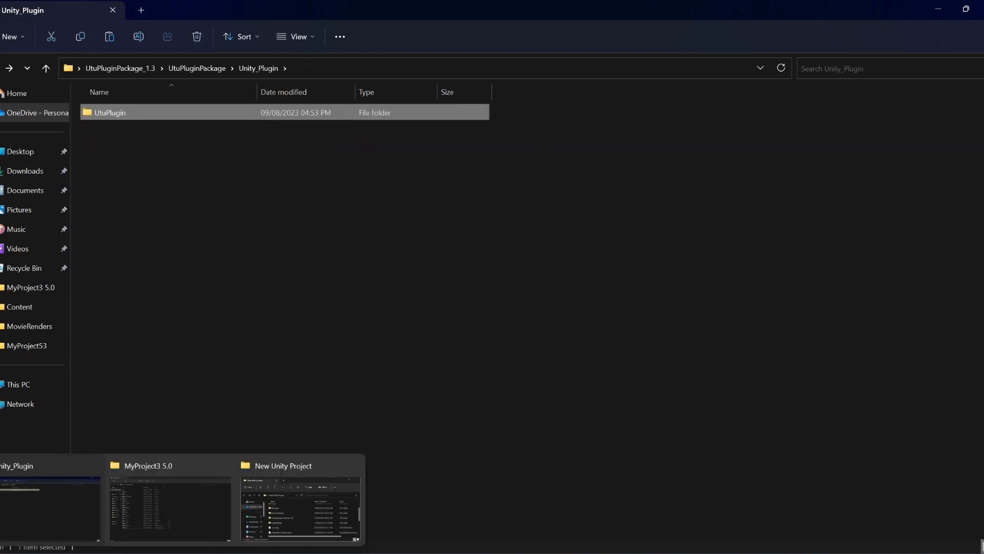
{"action": "left_click", "coordinate": [266, 508]}
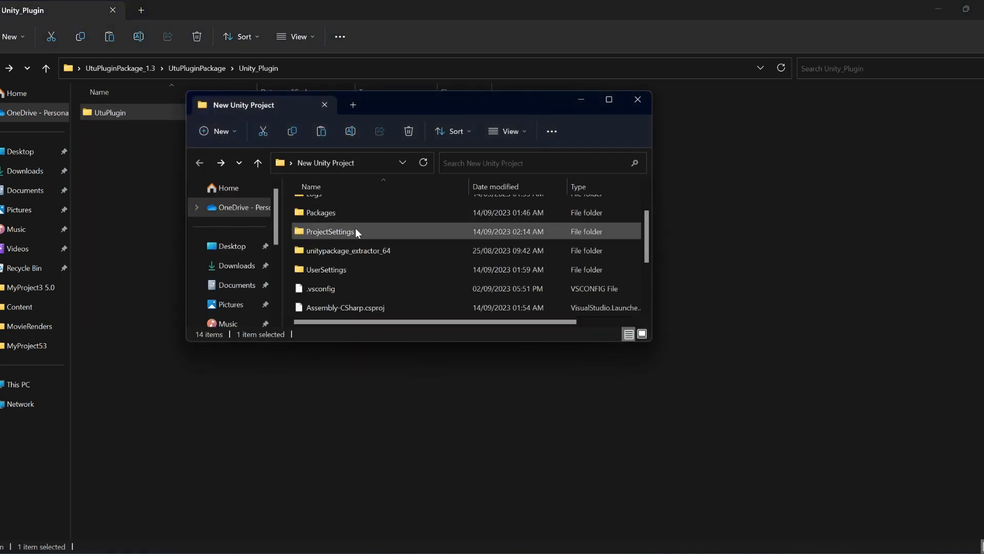
{"action": "left_click", "coordinate": [609, 101]}
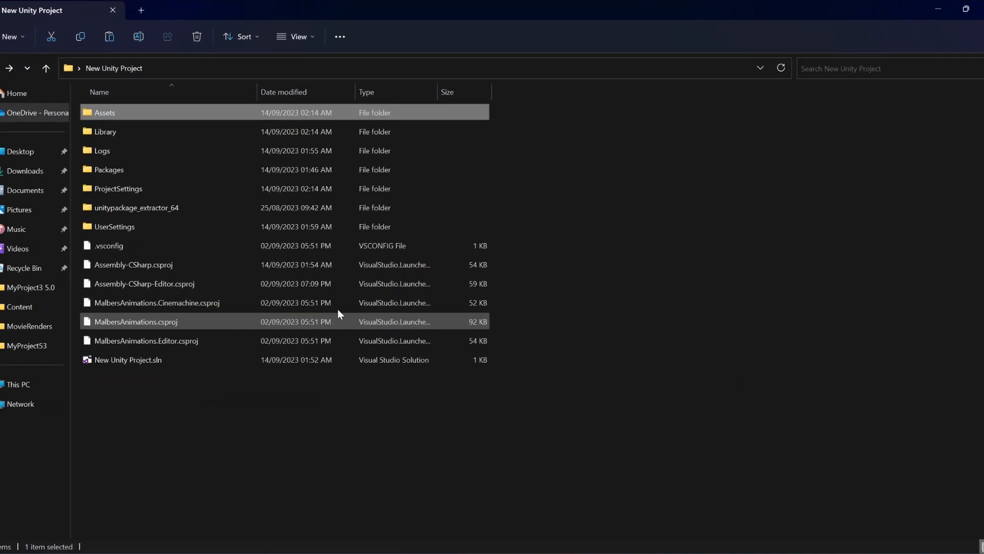
{"action": "double_click", "coordinate": [122, 115]}
{"action": "right_click", "coordinate": [788, 230]}
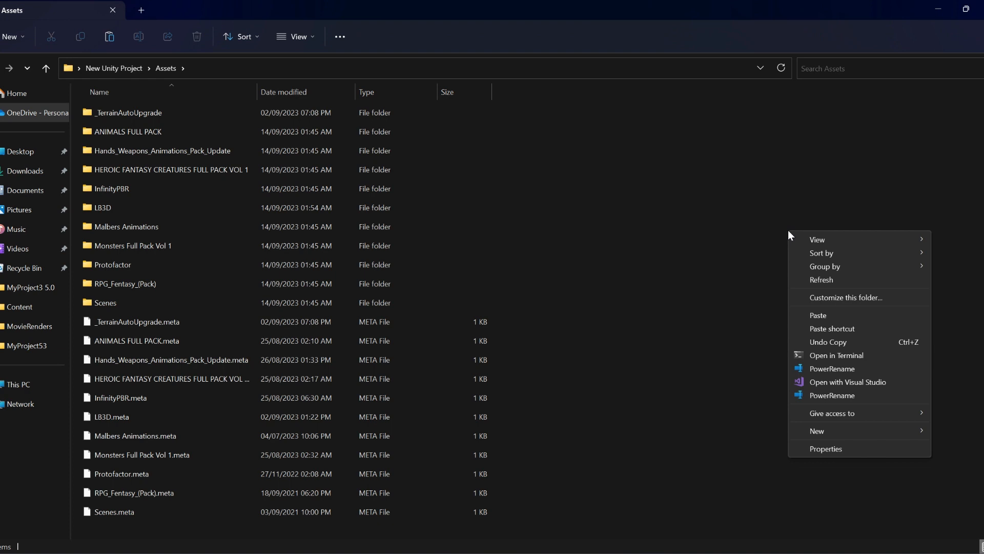
{"action": "left_click", "coordinate": [819, 314]}
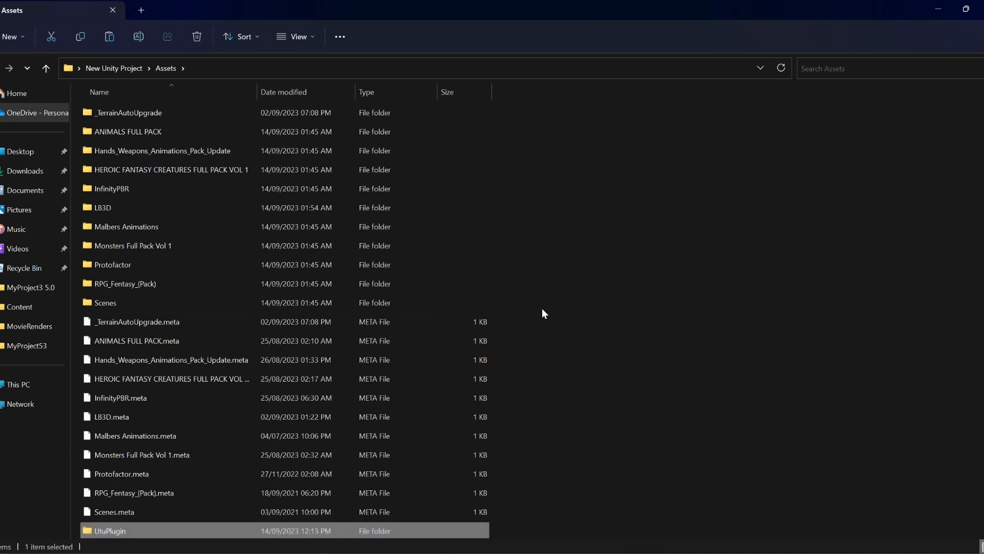
Switch to Unity and open the demo scene of Hands_Weapons_Animations_Pack_Update from its Demo_Scene folder.
{"action": "mouse_move", "coordinate": [237, 552]}
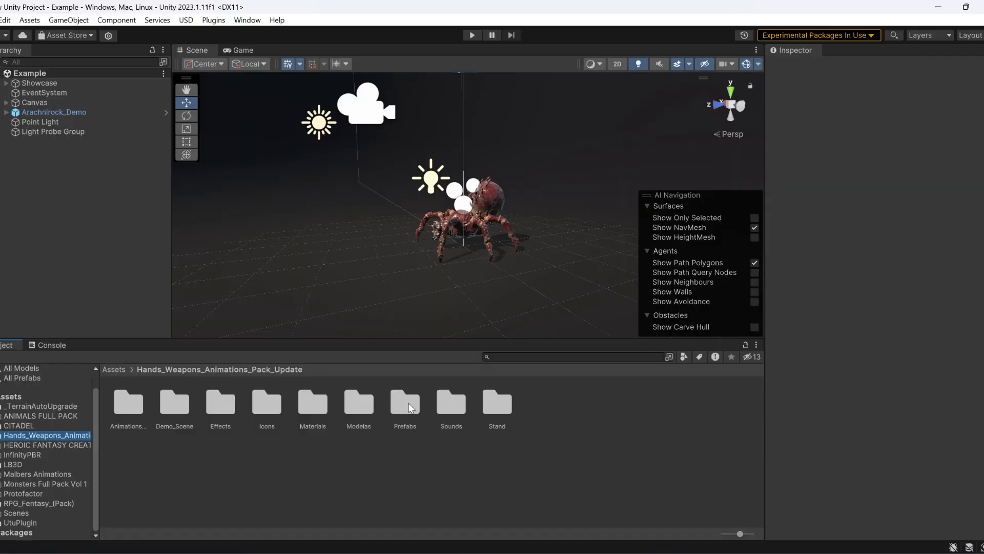
{"action": "double_click", "coordinate": [185, 402]}
{"action": "double_click", "coordinate": [128, 402]}
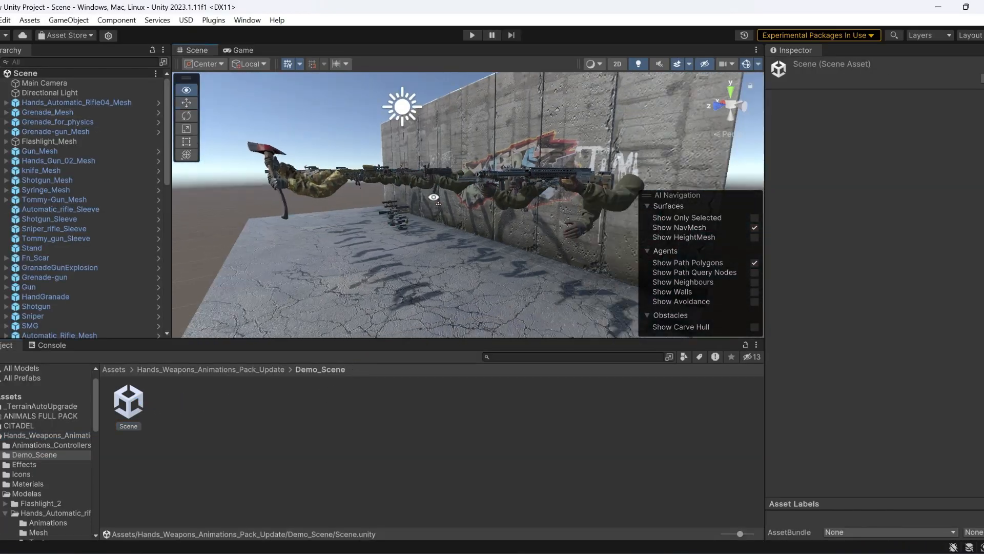
{"action": "right_click_drag", "start_coordinate": [433, 197], "coordinate": [170, 116]}
Open the Utu Plugin export window and choose only the Hands_Weapons_Animations_Pack_Update/Demo_Scene/Scene.unity scene for export.
{"action": "left_click", "coordinate": [214, 21]}
{"action": "left_click", "coordinate": [226, 34]}
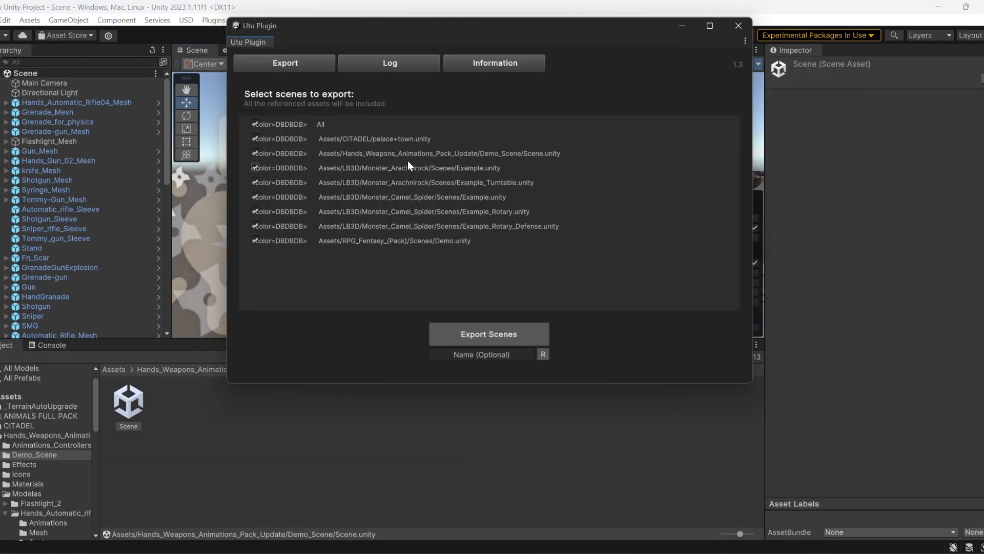
{"action": "left_click", "coordinate": [251, 123]}
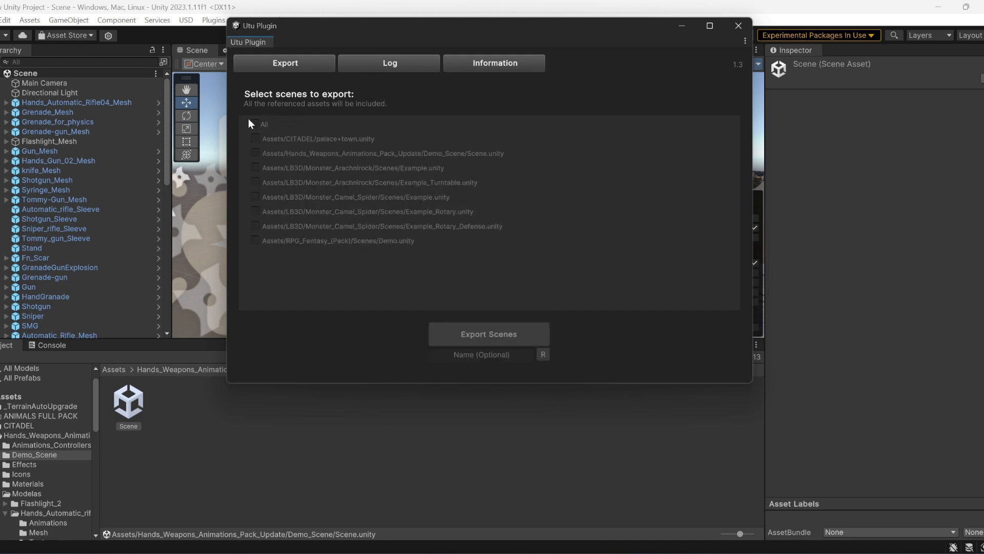
{"action": "left_click", "coordinate": [255, 154]}
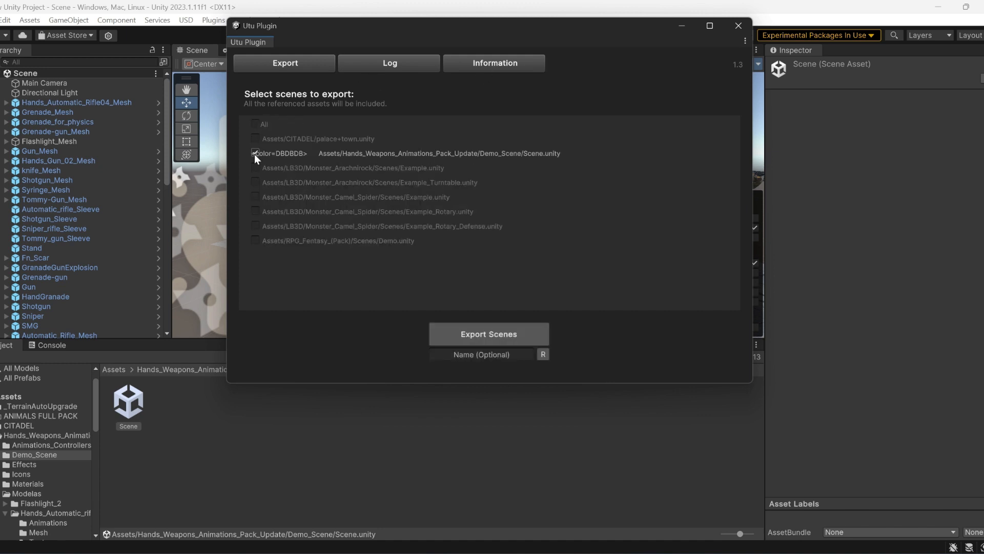
Name the export WeaponHand and export the chosen scene.
{"action": "left_click", "coordinate": [496, 355]}
{"action": "type", "text": "Weapon"}
{"action": "key", "text": "ctrl+a"}
{"action": "type", "text": "Weaponhand"}
{"action": "left_click", "coordinate": [541, 355]}
{"action": "left_click_drag", "start_coordinate": [506, 357], "coordinate": [461, 359]}
{"action": "type", "text": "Weaponhand"}
{"action": "left_click", "coordinate": [484, 338]}
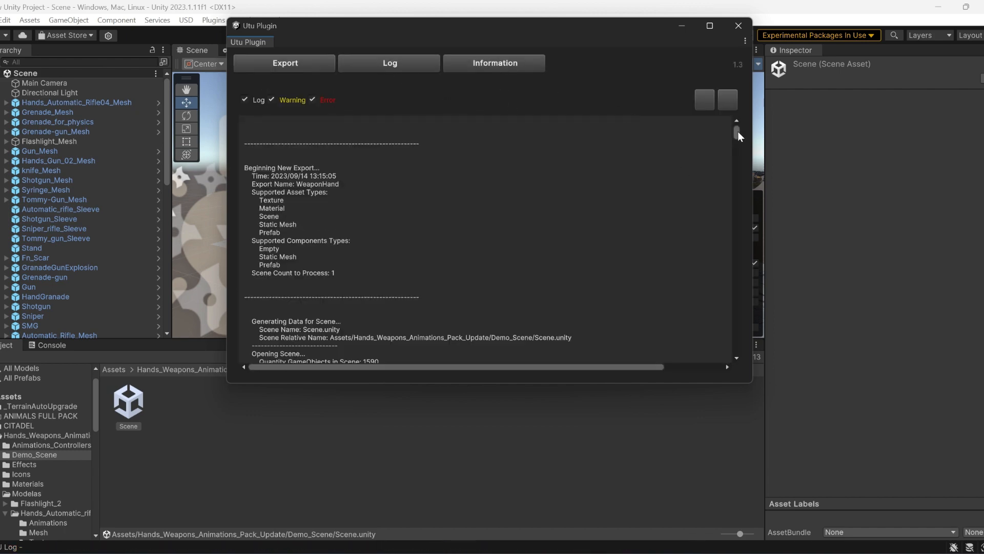
Examine the export log and the Utu Plugin's information on compatible versions and supported assets.
{"action": "scroll", "coordinate": [737, 133], "scroll_direction": "down", "scroll_amount": 5}
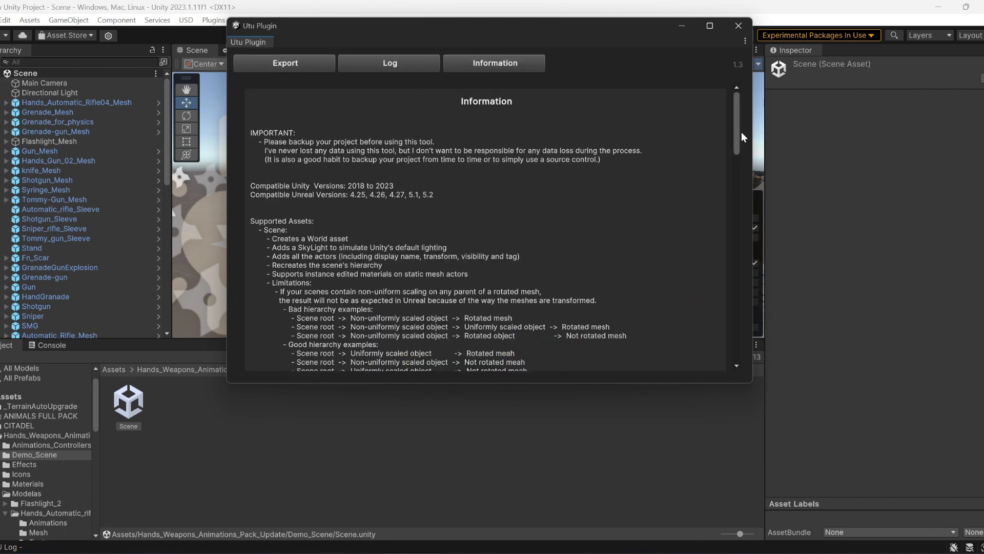
{"action": "scroll", "coordinate": [726, 308], "scroll_direction": "down", "scroll_amount": 10}
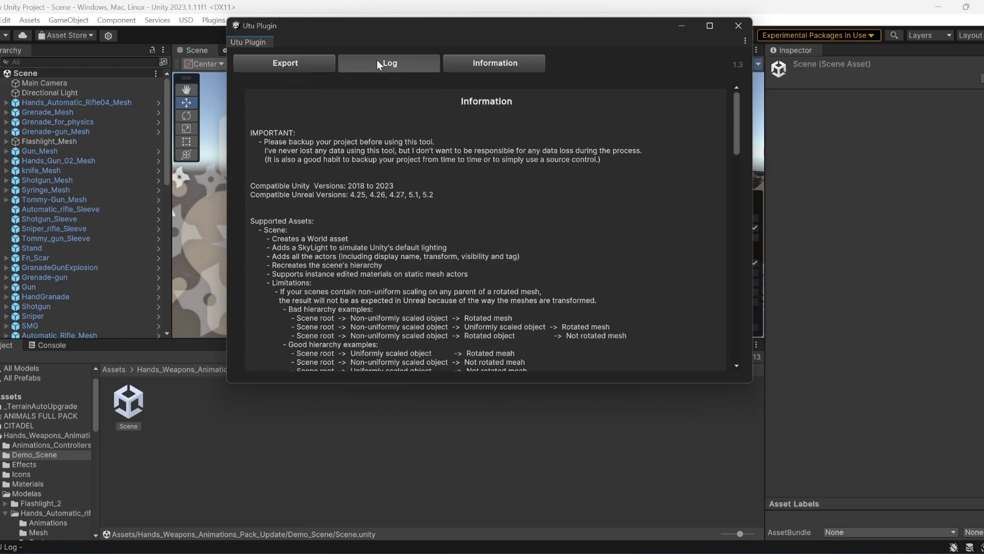
Read through the Utu Plugin's export log in Unity for warnings and errors, and return to the export page.
{"action": "left_click", "coordinate": [378, 63]}
{"action": "scroll", "coordinate": [734, 146], "scroll_direction": "down", "scroll_amount": 15}
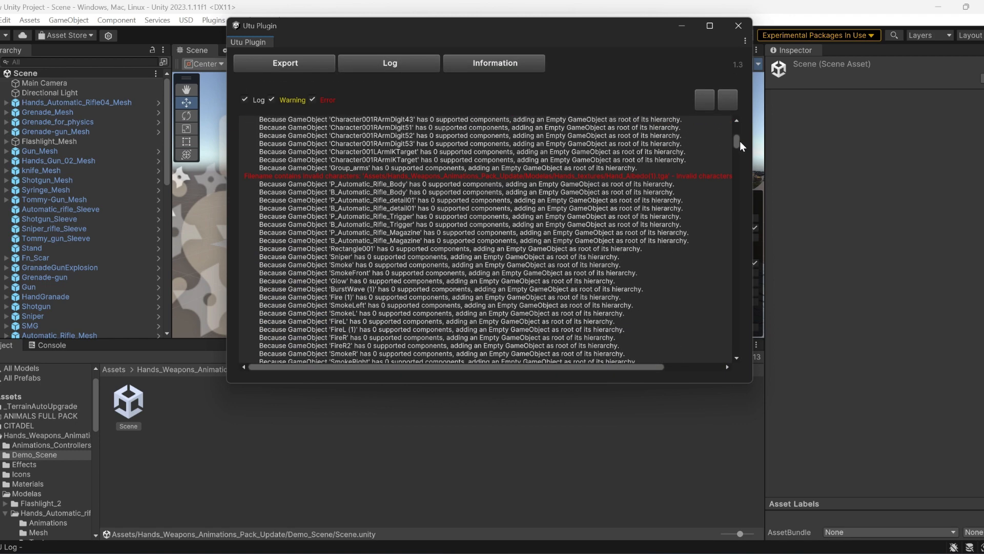
{"action": "left_click_drag", "start_coordinate": [739, 140], "coordinate": [739, 289]}
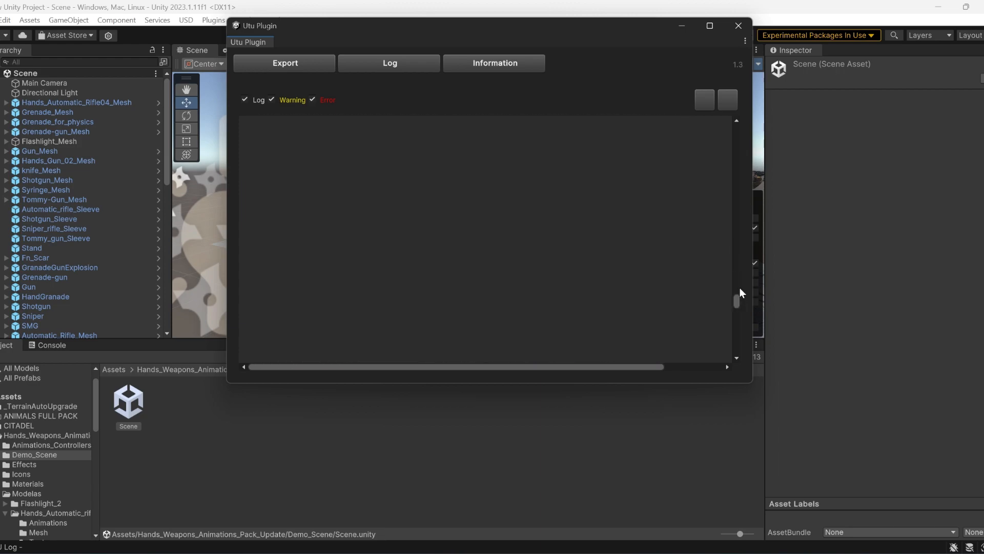
{"action": "left_click", "coordinate": [287, 64]}
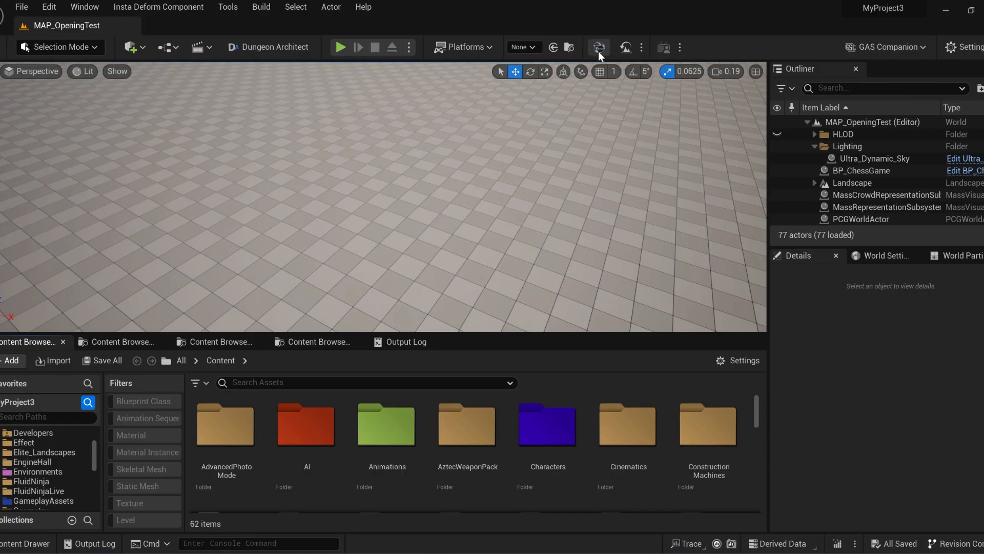
Switch to Unreal Engine, open the Utu Plugin and import the WeaponHand export with Delete Invalid Assets enabled.
{"action": "left_click", "coordinate": [599, 48]}
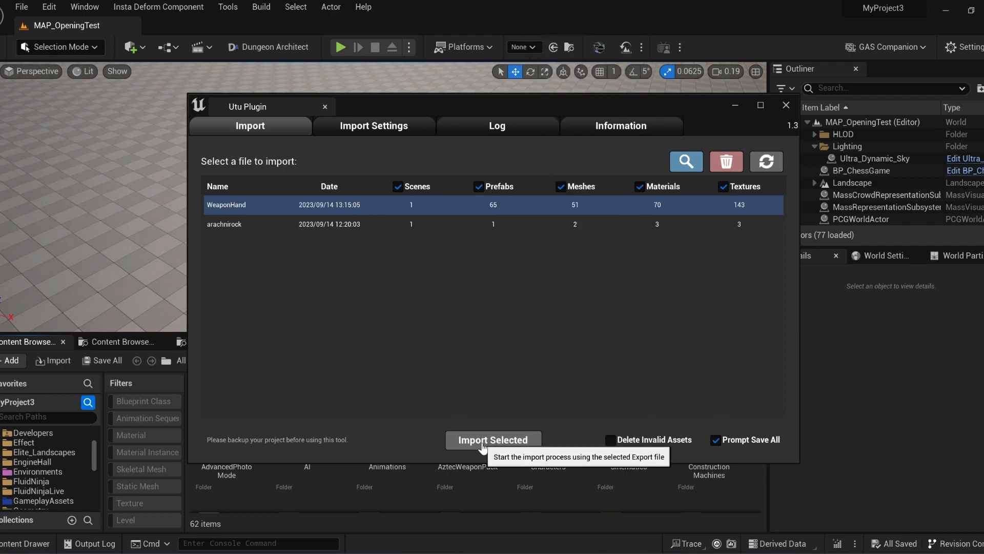
{"action": "left_click", "coordinate": [610, 440]}
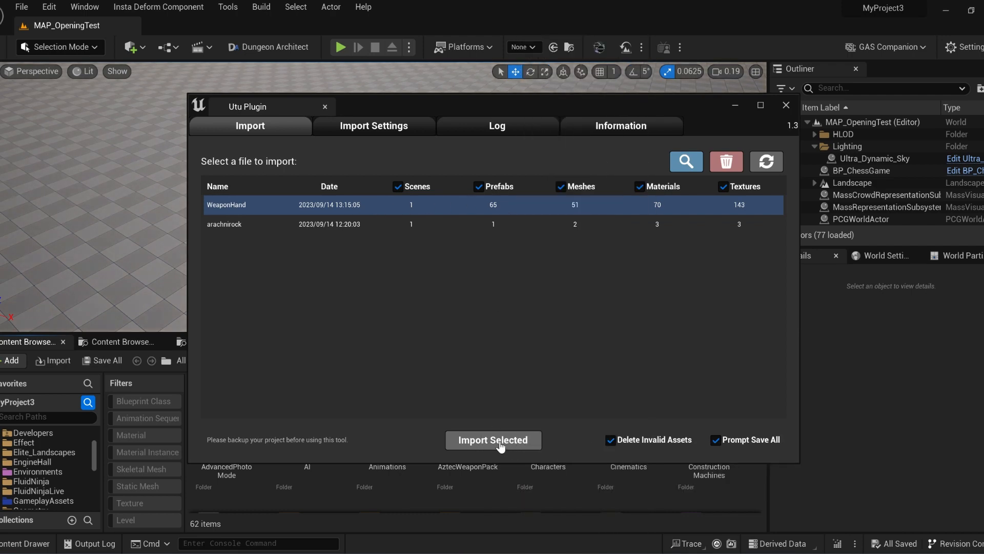
{"action": "left_click", "coordinate": [495, 440]}
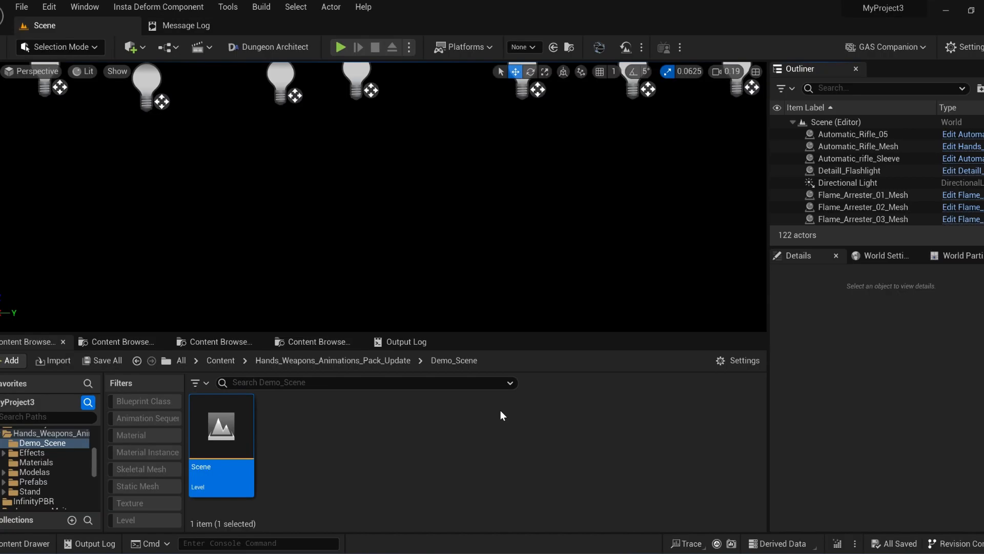
Show only the skeletal meshes in the Modelas folder of the imported Hands_Weapons_Animations_Pack_Update.
{"action": "right_click_drag", "start_coordinate": [384, 197], "coordinate": [451, 220]}
{"action": "scroll", "coordinate": [420, 221], "scroll_direction": "down", "scroll_amount": 1}
{"action": "key", "text": "w"}
{"action": "key", "text": "s"}
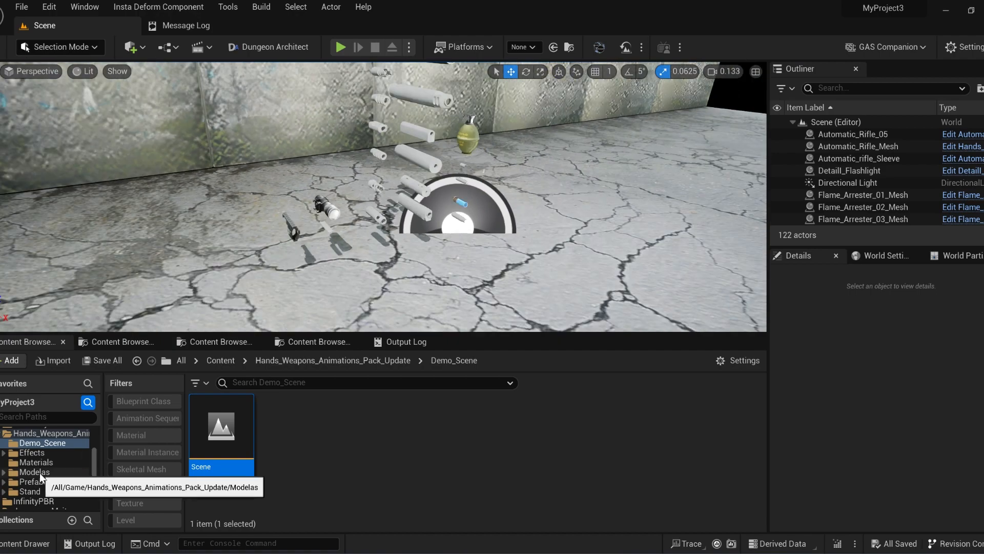
{"action": "left_click", "coordinate": [36, 471]}
{"action": "left_click", "coordinate": [137, 486]}
{"action": "right_click_drag", "start_coordinate": [467, 492], "coordinate": [466, 469]}
{"action": "scroll", "coordinate": [715, 431], "scroll_direction": "up", "scroll_amount": 4}
{"action": "right_click_drag", "start_coordinate": [410, 205], "coordinate": [333, 197]}
{"action": "key", "text": "s"}
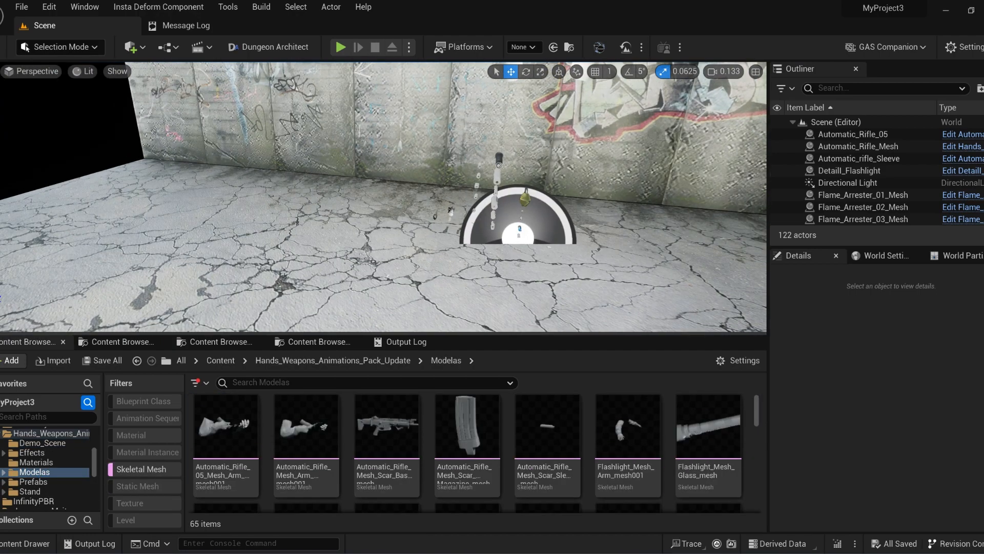
Place the Automatic_Rifle_Mesh_Scar_Base_mesh skeletal mesh in the imported scene beside the wall.
{"action": "left_click_drag", "start_coordinate": [387, 428], "coordinate": [256, 253]}
{"action": "right_click_drag", "start_coordinate": [245, 191], "coordinate": [307, 174]}
{"action": "key", "text": "w"}
{"action": "scroll", "coordinate": [246, 191], "scroll_direction": "down", "scroll_amount": 1}
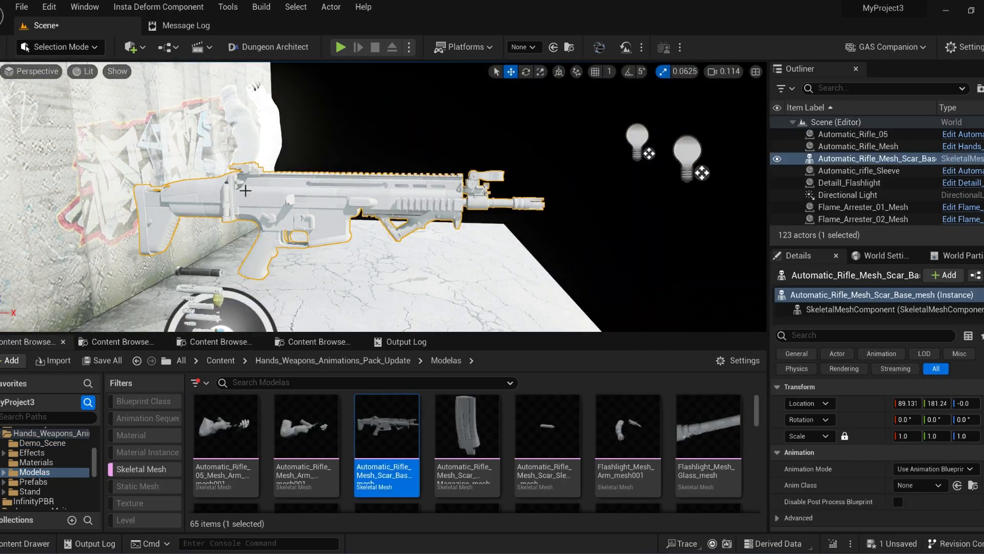
{"action": "right_click_drag", "start_coordinate": [245, 191], "coordinate": [328, 215]}
{"action": "scroll", "coordinate": [34, 469], "scroll_direction": "down", "scroll_amount": 3}
{"action": "scroll", "coordinate": [34, 469], "scroll_direction": "up", "scroll_amount": 3}
Examine the Automatic_Rifle_Mesh actor in the scene by going through its components down to Scar_Triger_mesh.
{"action": "mouse_move", "coordinate": [756, 410]}
{"action": "left_mouse_down"}
{"action": "mouse_move", "coordinate": [756, 504]}
{"action": "mouse_move", "coordinate": [756, 426]}
{"action": "left_mouse_up"}
{"action": "right_click_drag", "start_coordinate": [410, 205], "coordinate": [359, 210]}
{"action": "left_click", "coordinate": [859, 170]}
{"action": "left_click", "coordinate": [868, 147]}
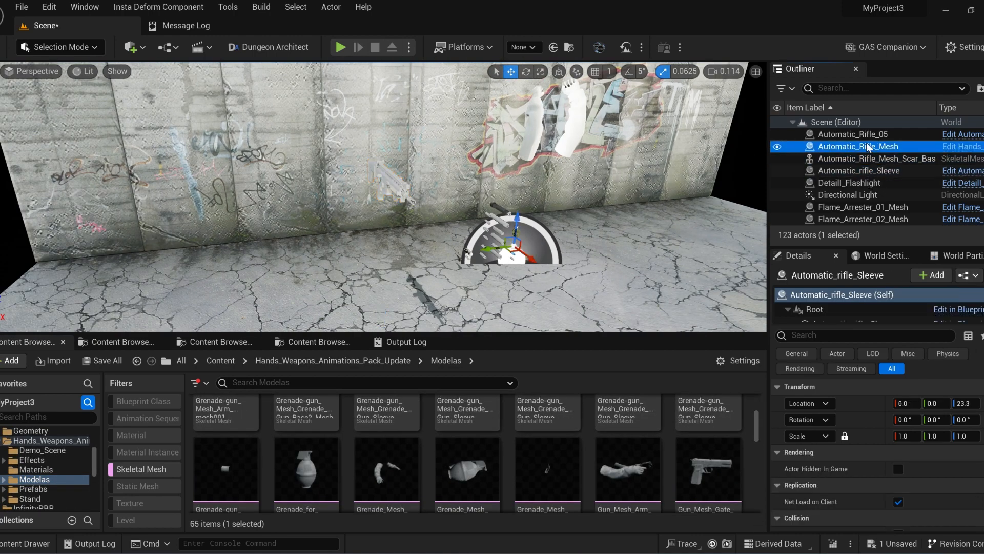
{"action": "left_click", "coordinate": [860, 300]}
{"action": "key", "text": "Down"}
{"action": "key", "text": "Down"}
{"action": "key", "text": "Down"}
{"action": "key", "text": "Down"}
{"action": "key", "text": "Down"}
{"action": "key", "text": "Down"}
{"action": "key", "text": "Down"}
{"action": "key", "text": "Down"}
{"action": "key", "text": "Down"}
{"action": "key", "text": "Down"}
{"action": "key", "text": "Down"}
{"action": "key", "text": "Down"}
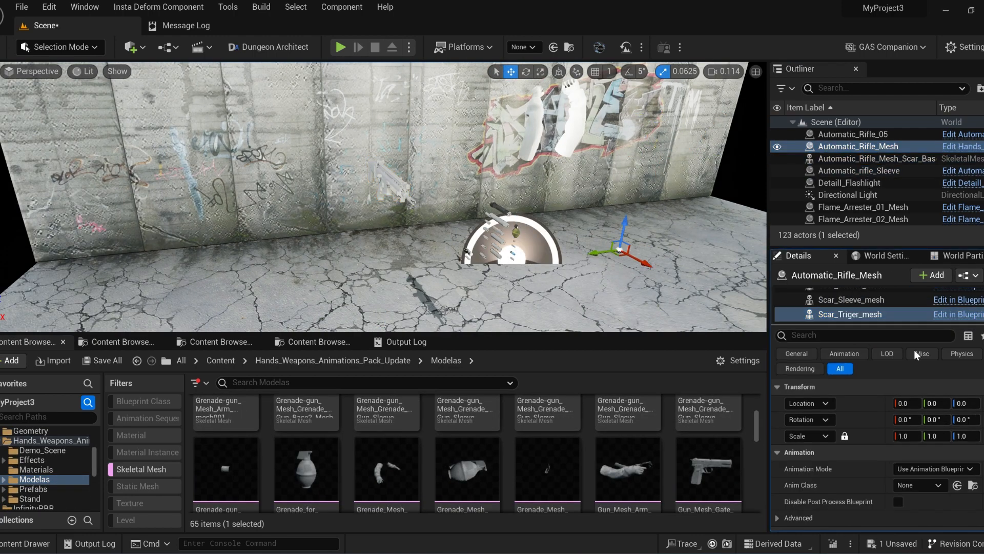
{"action": "scroll", "coordinate": [914, 436], "scroll_direction": "down", "scroll_amount": 4}
Inspect the Hands_Automatic_rifle_Mat material from the Materials folder and check the pack's Stand folder for textures.
{"action": "left_click", "coordinate": [36, 469]}
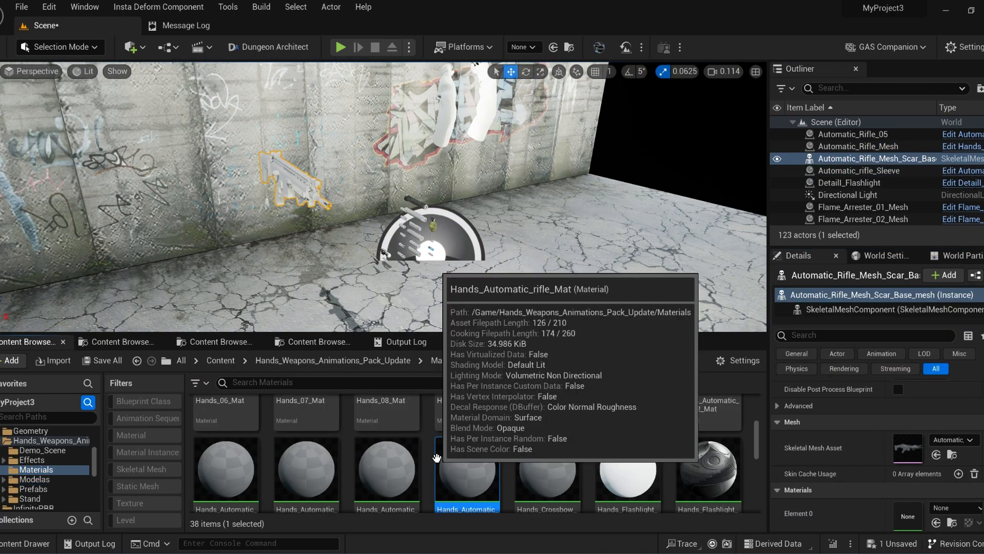
{"action": "double_click", "coordinate": [467, 468]}
{"action": "left_click", "coordinate": [322, 141]}
{"action": "left_click", "coordinate": [387, 25]}
{"action": "left_click", "coordinate": [260, 26]}
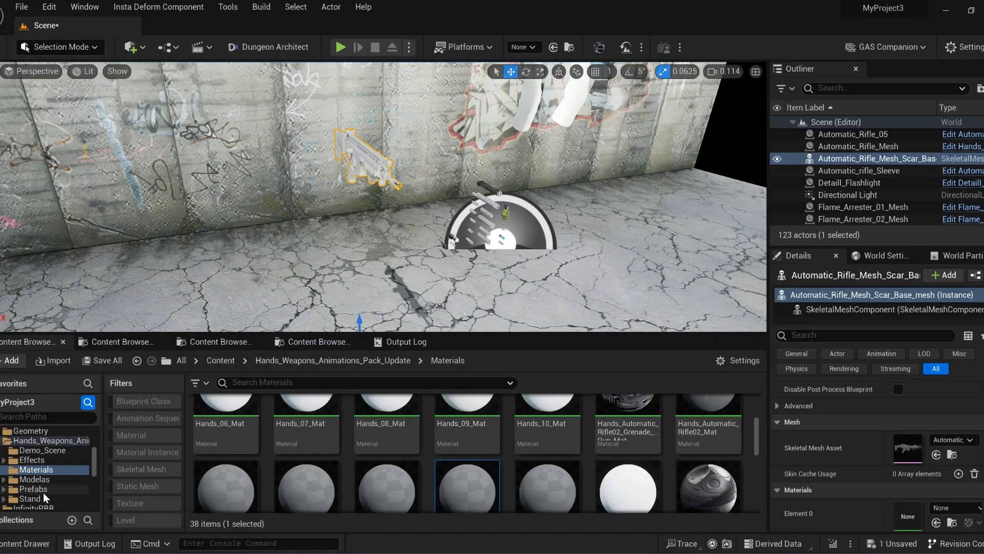
{"action": "left_click", "coordinate": [43, 497]}
{"action": "left_click", "coordinate": [146, 506]}
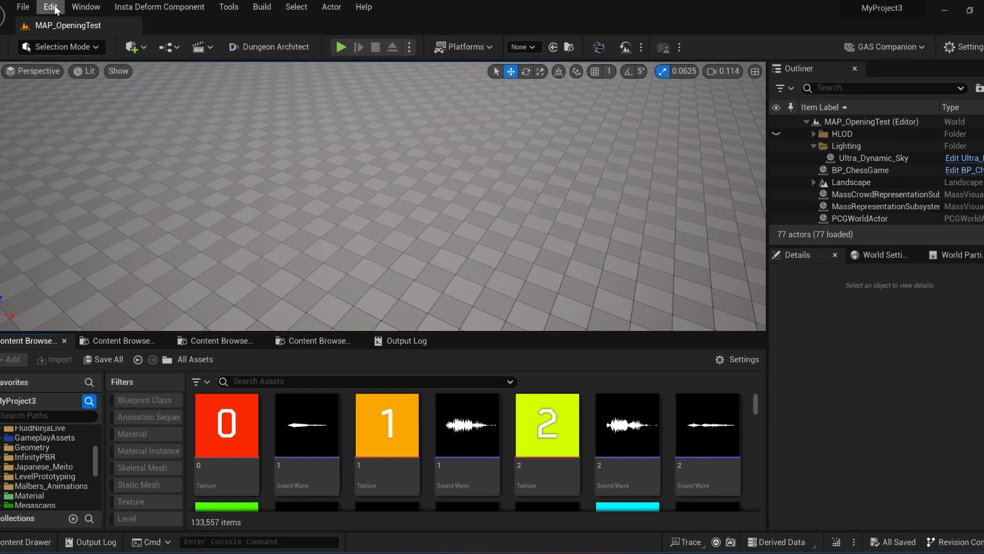
Open the Project Settings and review the options for virtual texture support and virtual texture on texture import.
{"action": "left_click", "coordinate": [50, 6]}
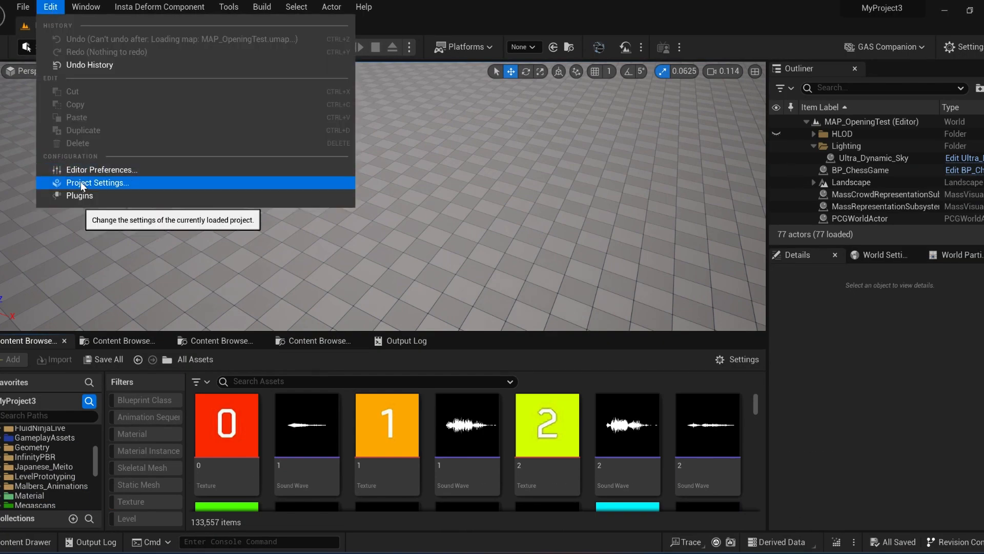
{"action": "left_click", "coordinate": [82, 184]}
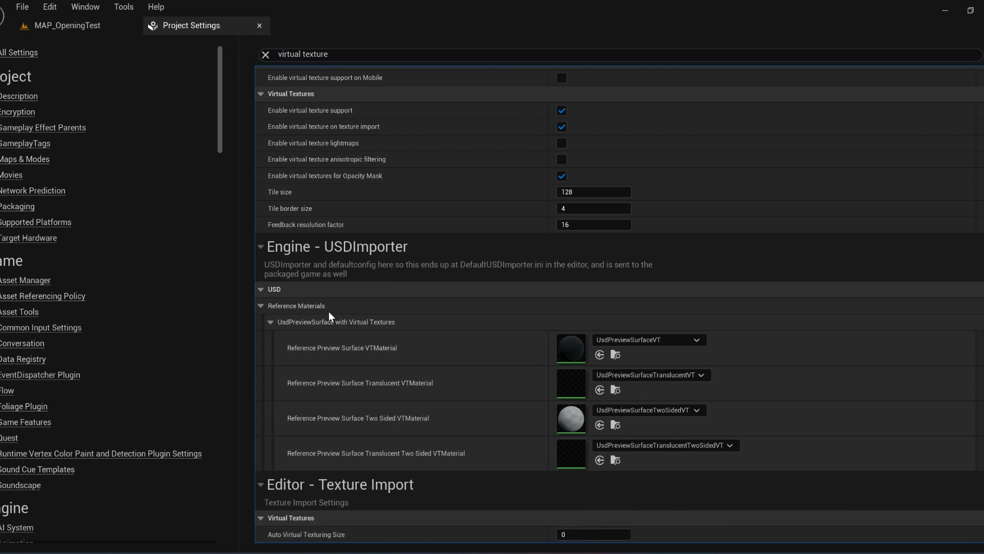
{"action": "scroll", "coordinate": [518, 474], "scroll_direction": "up", "scroll_amount": 1}
{"action": "scroll", "coordinate": [527, 484], "scroll_direction": "down", "scroll_amount": 1}
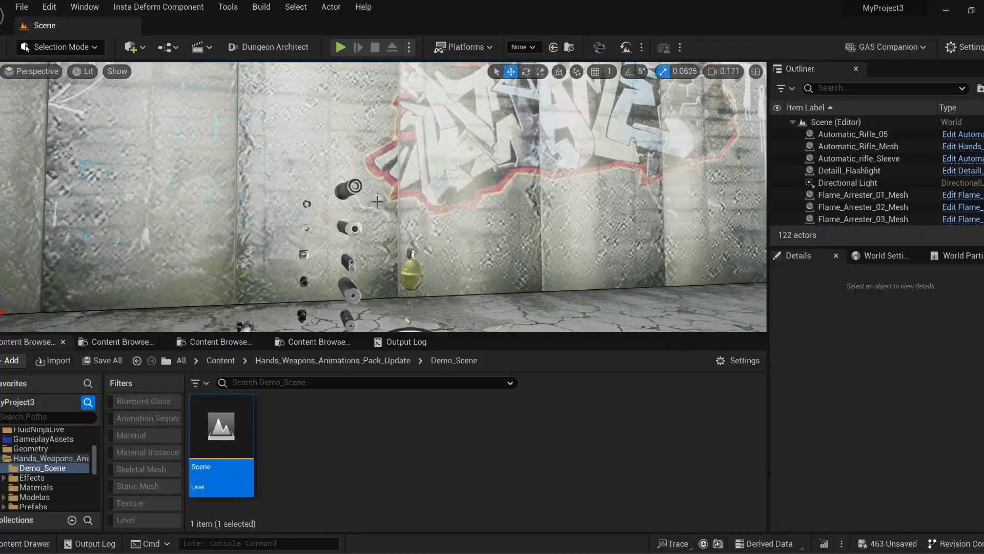
Look through the imported pack's Effects folder and its subfolders, including Grenade_gun.
{"action": "left_click", "coordinate": [45, 479]}
{"action": "double_click", "coordinate": [45, 478]}
{"action": "scroll", "coordinate": [45, 479], "scroll_direction": "down", "scroll_amount": 1}
{"action": "left_click", "coordinate": [42, 473]}
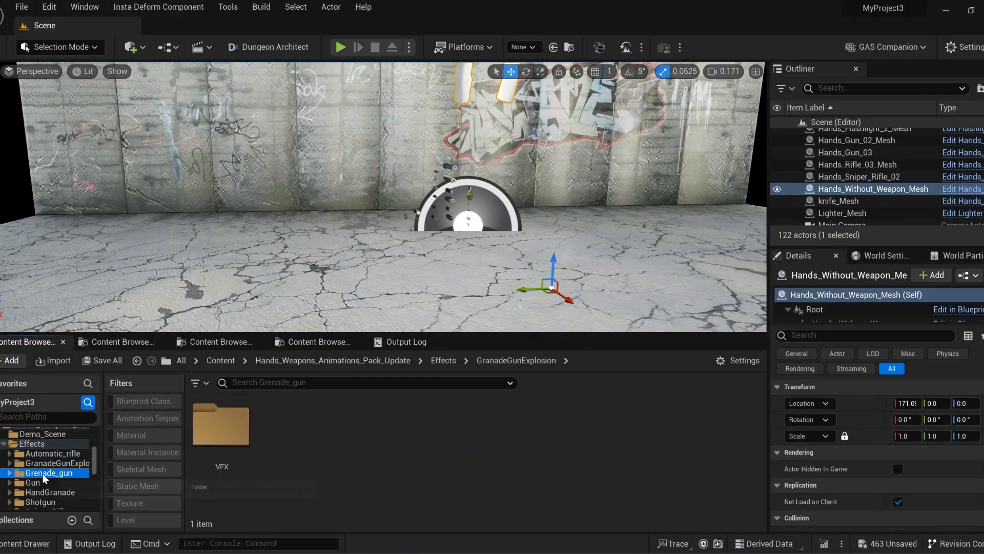
{"action": "double_click", "coordinate": [46, 444]}
Place Automatic_Rifle_Mesh_Scar_Base_mesh from the pack's skeletal meshes in the scene and open its mesh asset for editing.
{"action": "left_click", "coordinate": [50, 464]}
{"action": "left_click", "coordinate": [141, 469]}
{"action": "left_click_drag", "start_coordinate": [387, 430], "coordinate": [379, 256]}
{"action": "right_click_drag", "start_coordinate": [379, 256], "coordinate": [461, 272]}
{"action": "left_click_drag", "start_coordinate": [198, 197], "coordinate": [196, 159]}
{"action": "right_click_drag", "start_coordinate": [380, 205], "coordinate": [307, 205]}
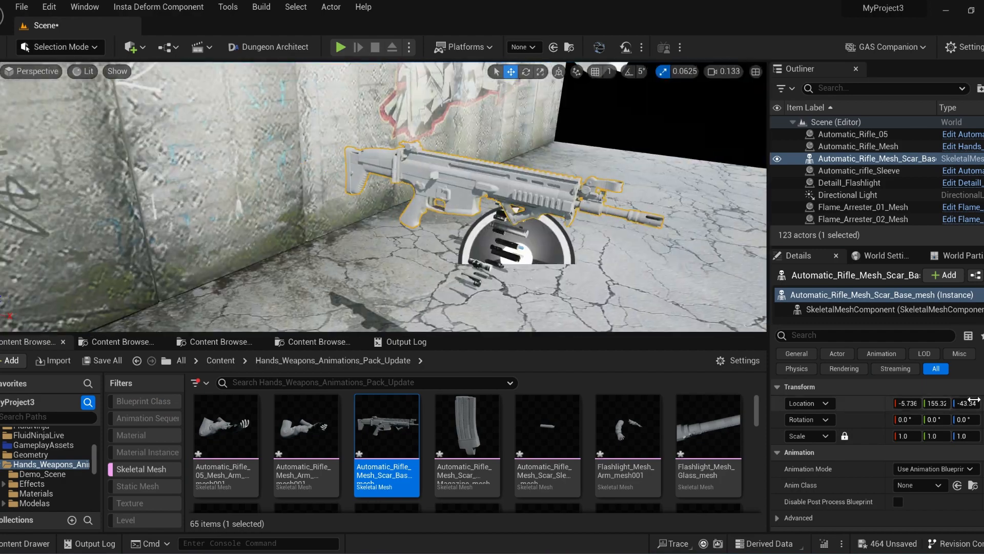
{"action": "scroll", "coordinate": [912, 424], "scroll_direction": "down", "scroll_amount": 4}
{"action": "double_click", "coordinate": [910, 423]}
Find Hands_Automatic_Rifle02_Mat in the Materials folder by searching "autom" and assign it to Element 0 of the placed rifle and its mesh asset.
{"action": "left_click", "coordinate": [36, 493]}
{"action": "left_click", "coordinate": [119, 470]}
{"action": "left_click", "coordinate": [350, 382]}
{"action": "type", "text": "scar"}
{"action": "key", "text": "Return"}
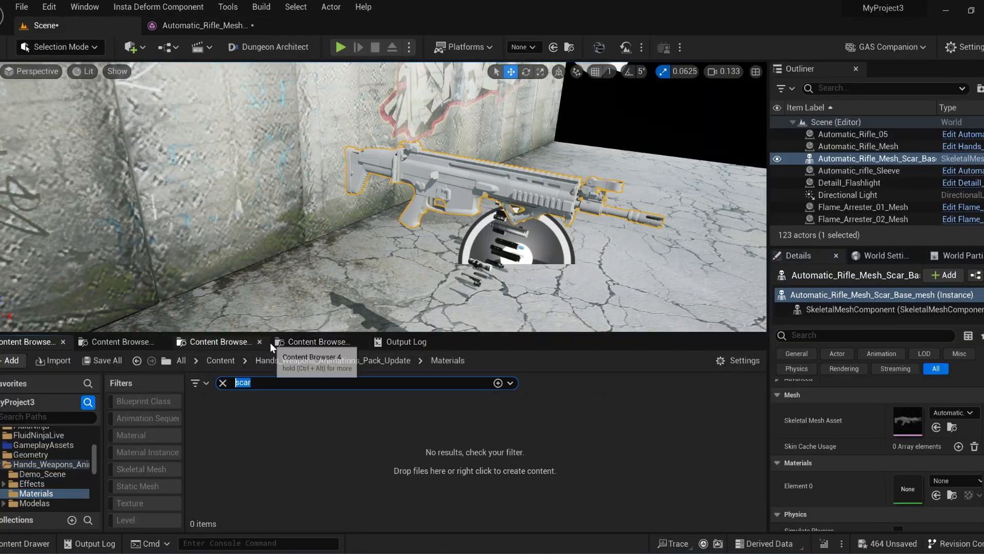
{"action": "type", "text": "autom"}
{"action": "left_click_drag", "start_coordinate": [299, 434], "coordinate": [908, 488]}
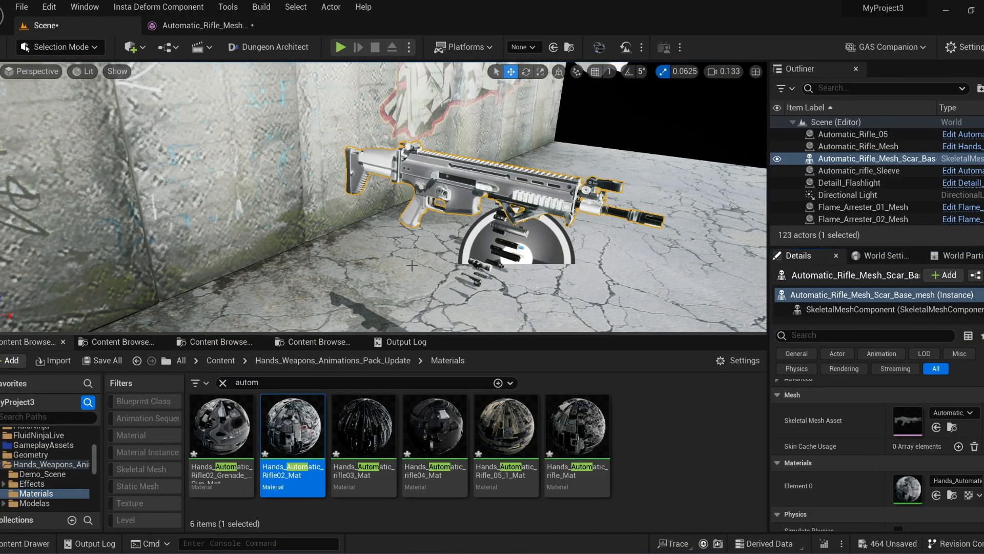
{"action": "right_click_drag", "start_coordinate": [512, 205], "coordinate": [544, 205]}
{"action": "scroll", "coordinate": [543, 205], "scroll_direction": "down", "scroll_amount": 3}
{"action": "right_click_drag", "start_coordinate": [383, 197], "coordinate": [246, 197]}
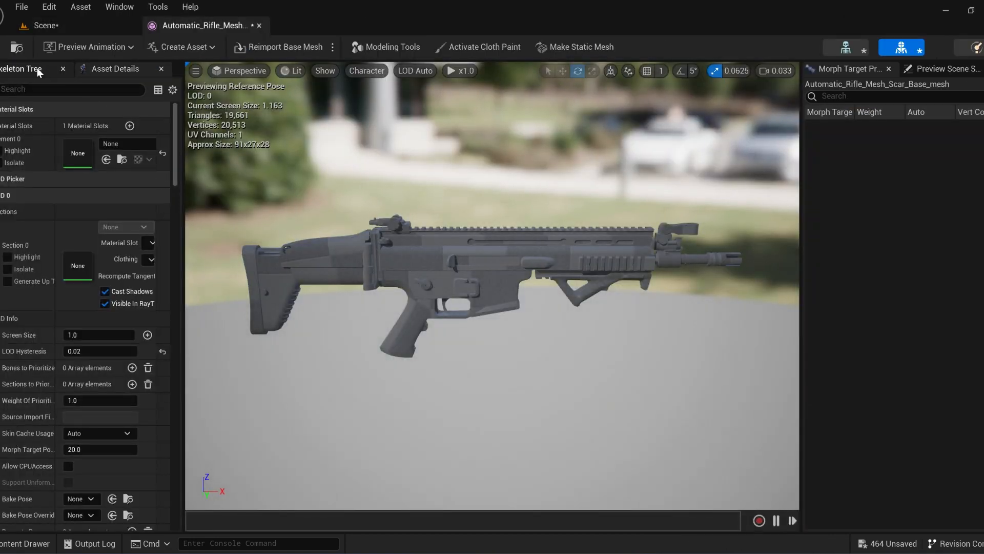
{"action": "left_click", "coordinate": [106, 160]}
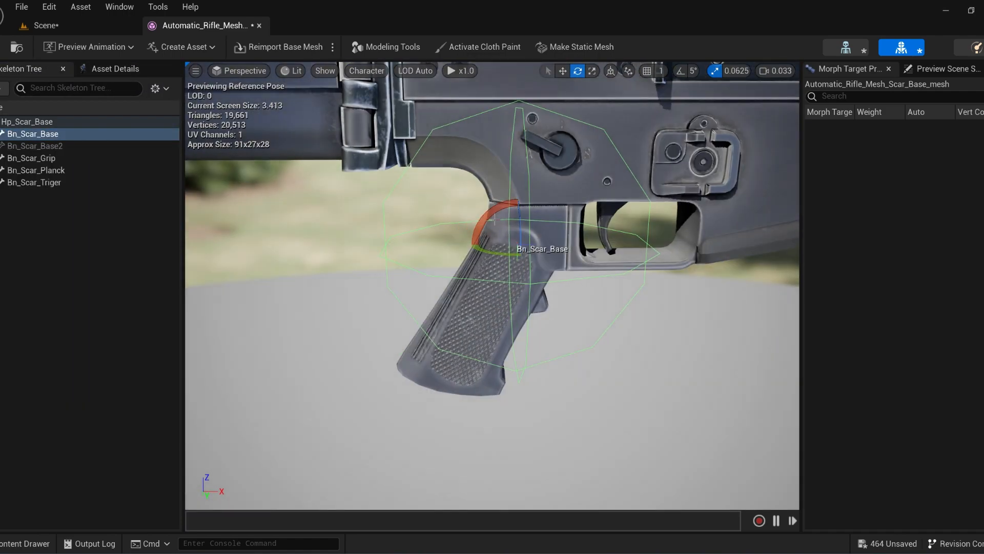
Undo the bone translation and check the rotation of the Bn_Scar_Planck and Bn_Scar_Triger bones.
{"action": "key", "text": "ctrl+z"}
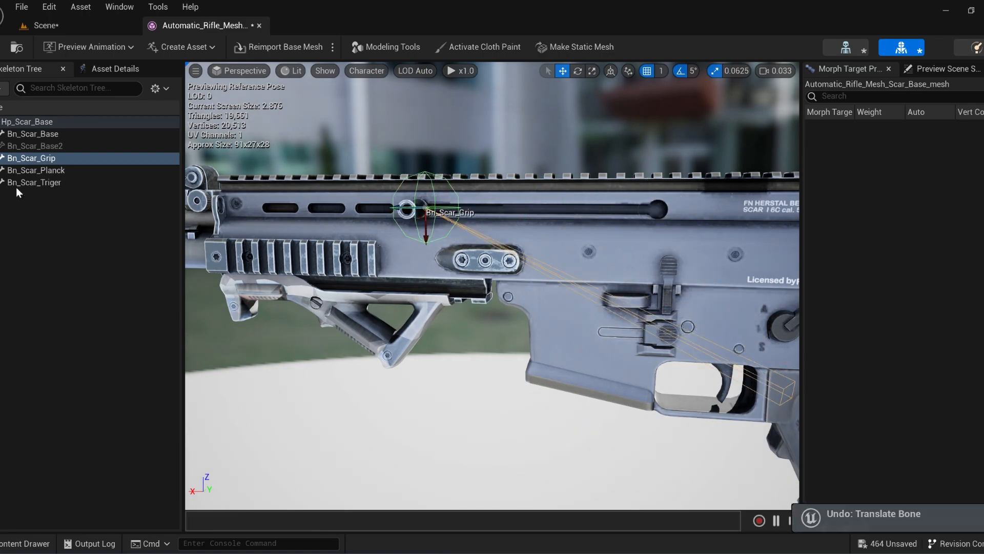
{"action": "left_click", "coordinate": [26, 172]}
{"action": "left_click", "coordinate": [31, 183]}
{"action": "key", "text": "e"}
{"action": "left_click", "coordinate": [77, 171]}
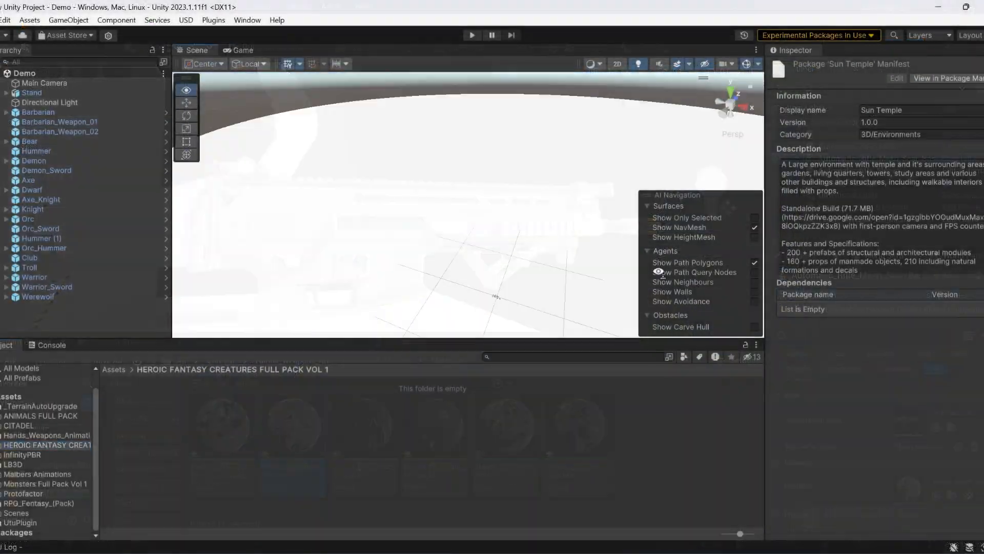
Switch from Unity's fantasy creatures Demo scene to the imported Demo level in Unreal and find its light actors by searching "light".
{"action": "right_click_drag", "start_coordinate": [392, 213], "coordinate": [493, 211]}
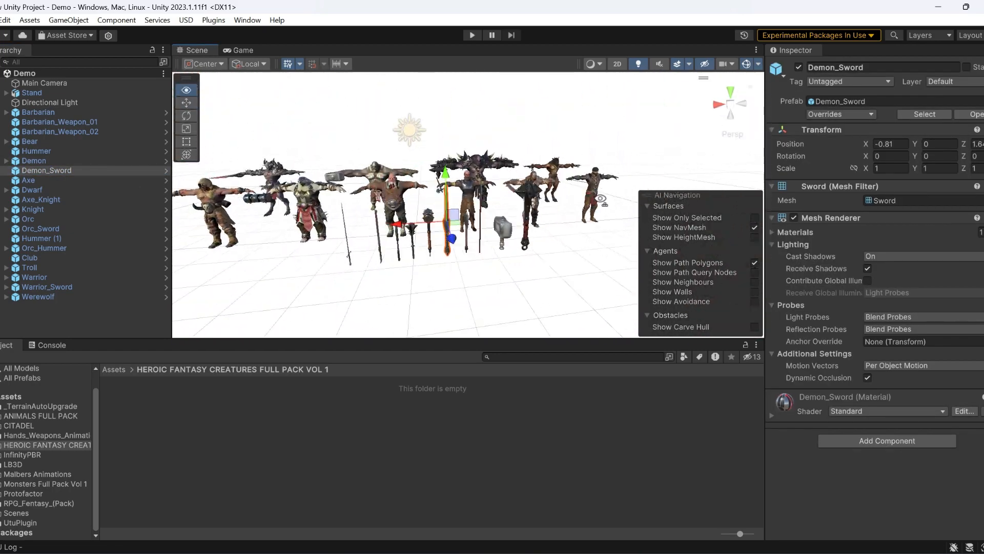
{"action": "left_click", "coordinate": [237, 553]}
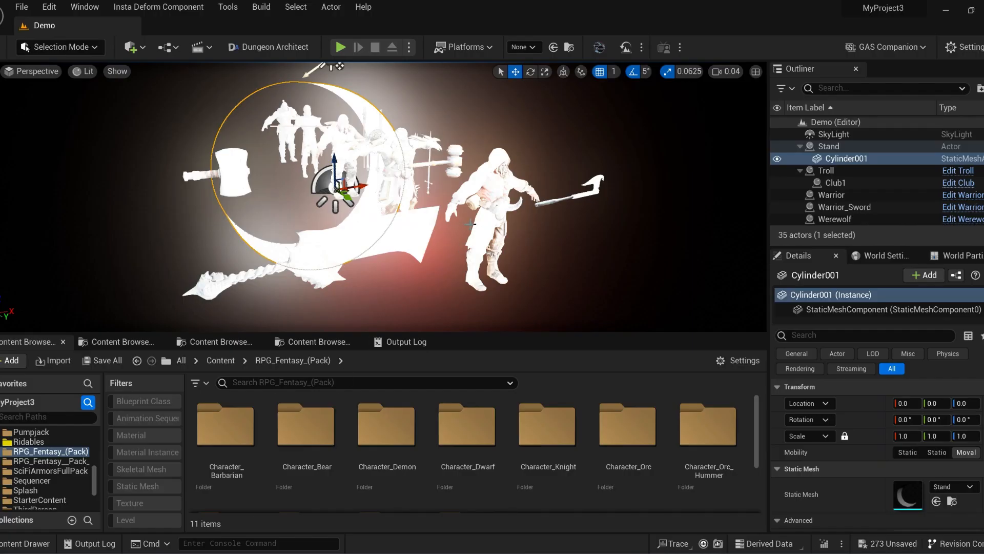
{"action": "mouse_move", "coordinate": [410, 205]}
{"action": "right_mouse_down"}
{"action": "mouse_move", "coordinate": [338, 205]}
{"action": "mouse_move", "coordinate": [395, 207]}
{"action": "right_mouse_up"}
{"action": "left_click", "coordinate": [843, 136]}
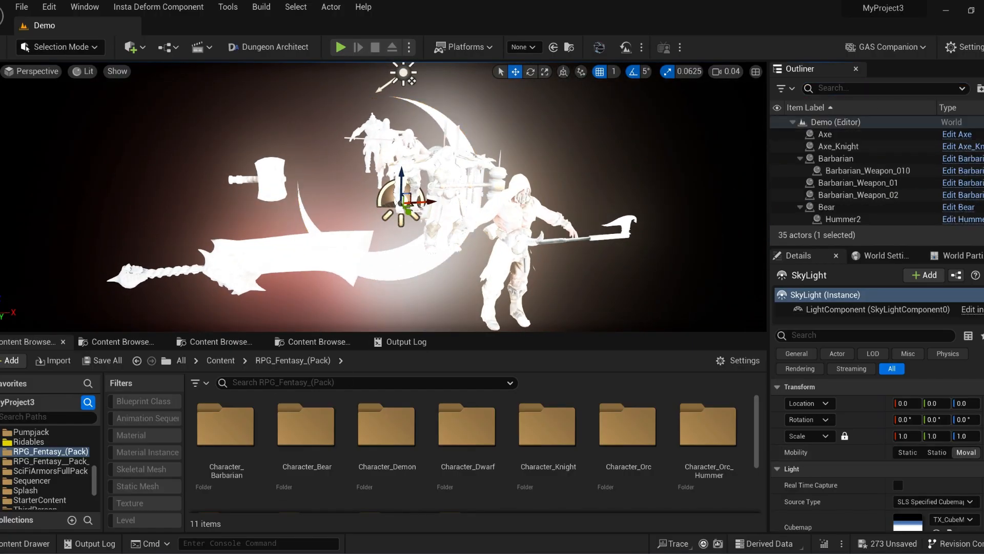
{"action": "left_click", "coordinate": [871, 88]}
{"action": "type", "text": "light"}
{"action": "left_click", "coordinate": [846, 134]}
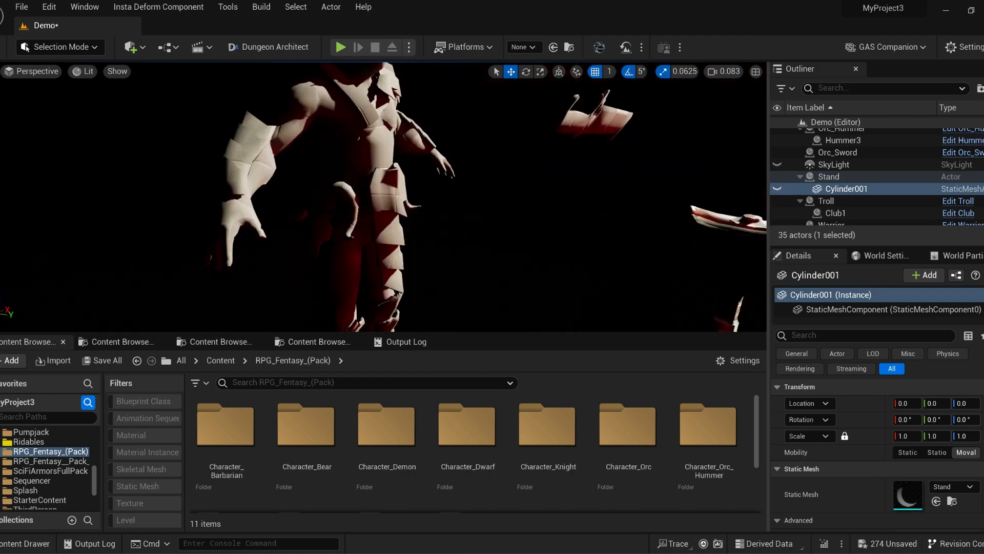
Find the Directional Light by searching "light" and set its intensity to about 3.23 lux.
{"action": "left_click", "coordinate": [839, 88]}
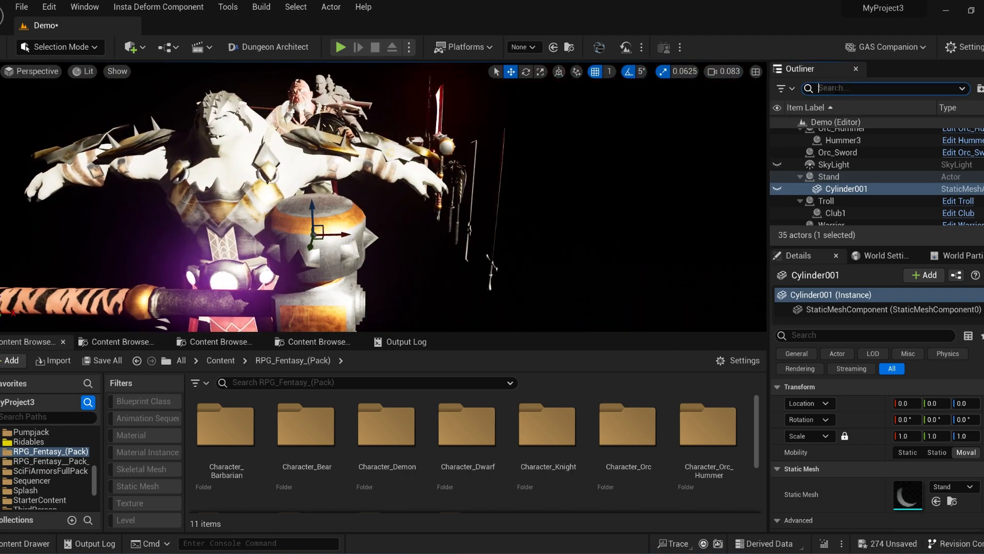
{"action": "type", "text": "light"}
{"action": "left_click_drag", "start_coordinate": [923, 485], "coordinate": [958, 485]}
{"action": "right_click_drag", "start_coordinate": [461, 205], "coordinate": [574, 184]}
{"action": "right_click_drag", "start_coordinate": [384, 195], "coordinate": [597, 146]}
Place the Demon_Block_Breakout skeletal mesh from RPG_Fentasy_(Pack) among the characters of the Demo level and delete it again.
{"action": "left_click", "coordinate": [137, 469]}
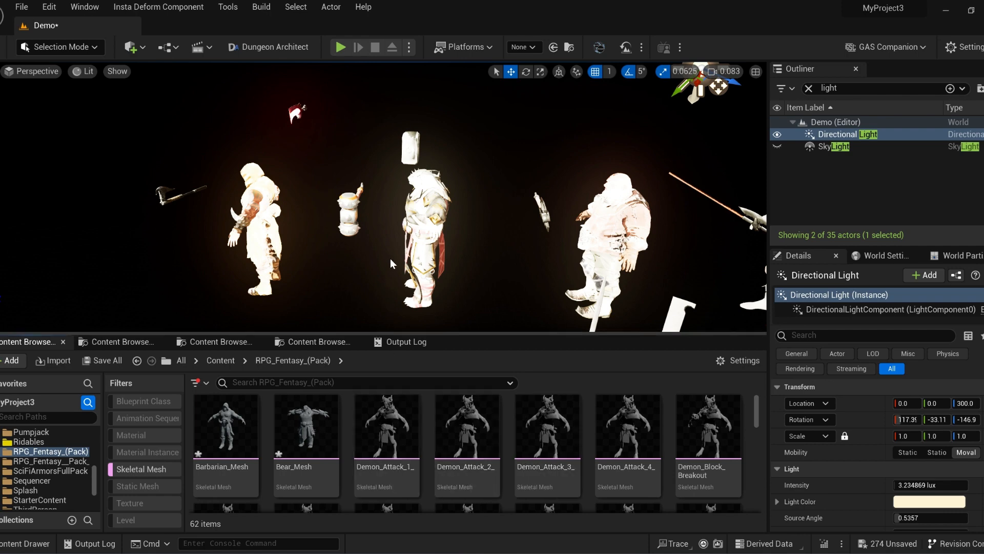
{"action": "right_click_drag", "start_coordinate": [390, 263], "coordinate": [414, 241]}
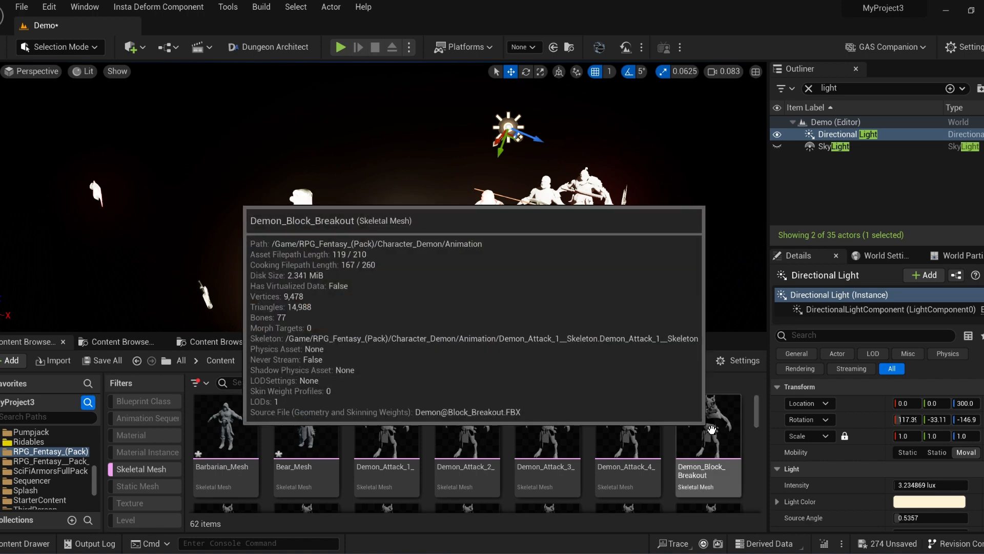
{"action": "left_click_drag", "start_coordinate": [712, 428], "coordinate": [670, 299]}
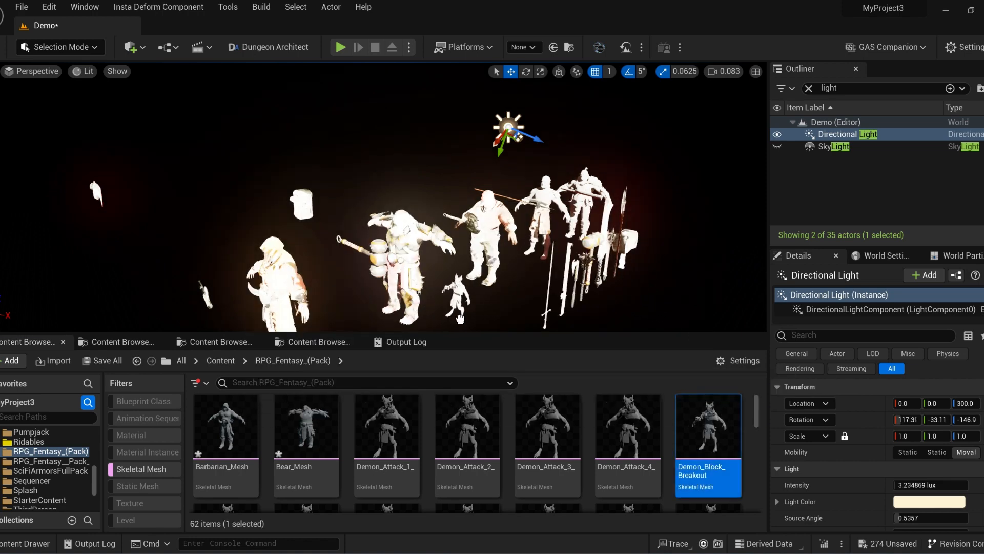
{"action": "left_click_drag", "start_coordinate": [480, 321], "coordinate": [480, 311]}
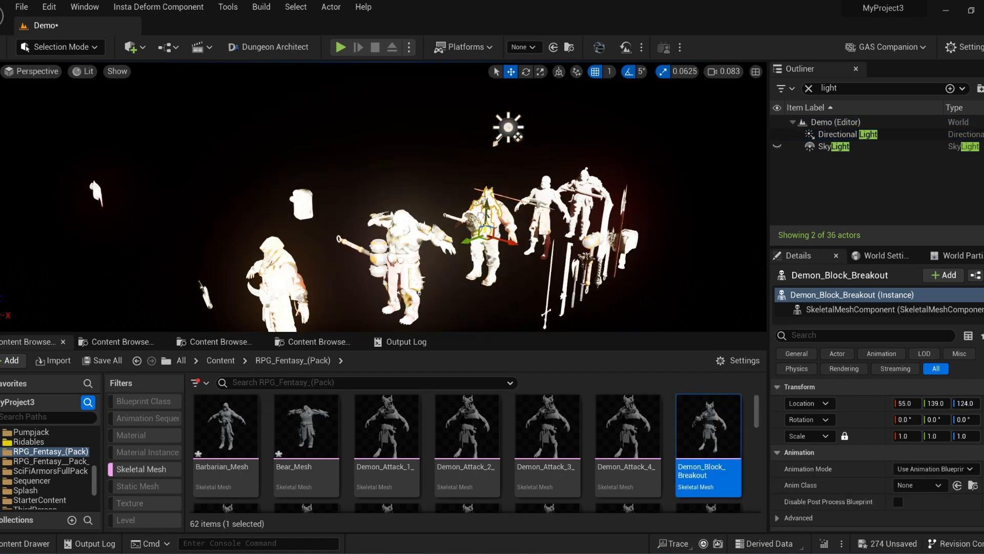
{"action": "key", "text": "Delete"}
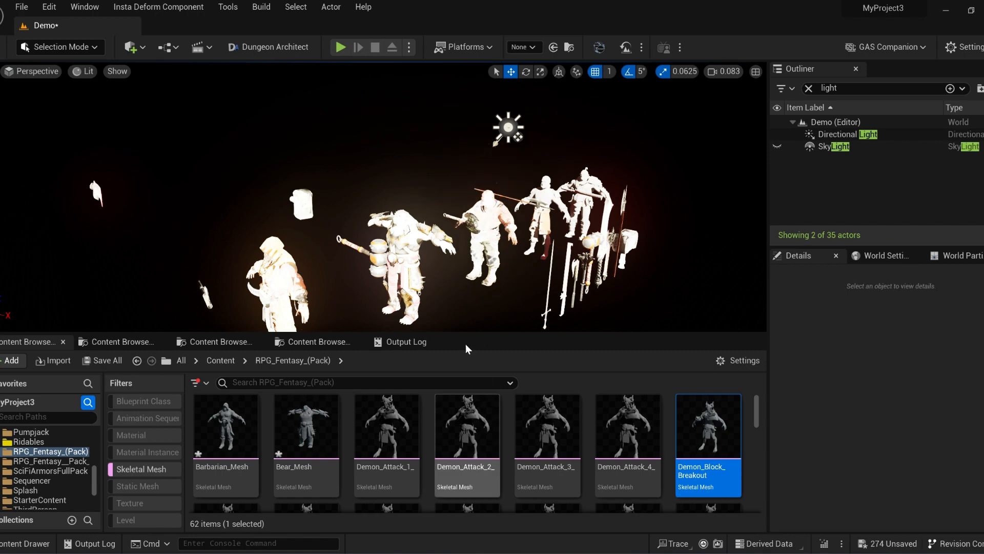
Place the Demon_Attack_4_ skeletal mesh beside the characters in the Demo level and undo the placement.
{"action": "right_click_drag", "start_coordinate": [464, 287], "coordinate": [428, 315]}
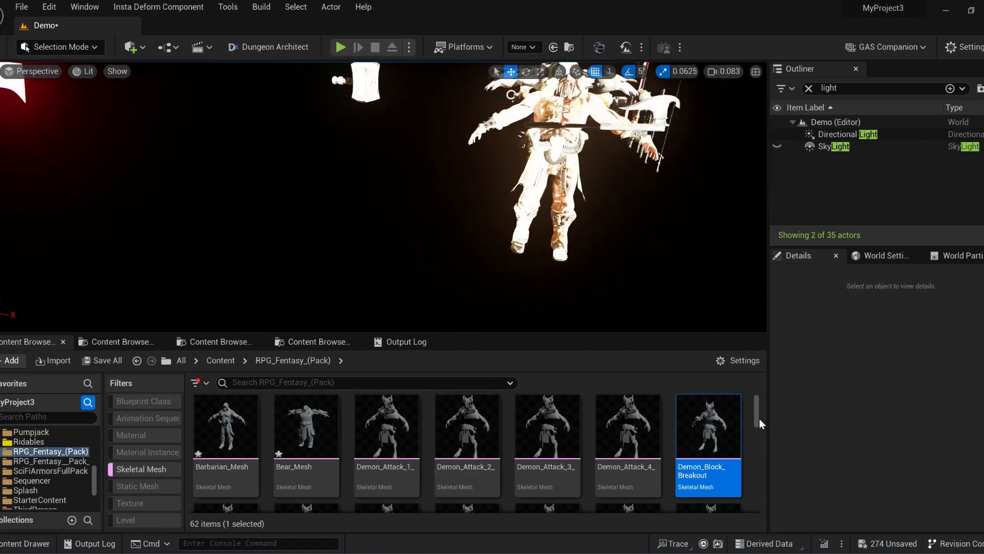
{"action": "left_click_drag", "start_coordinate": [758, 408], "coordinate": [757, 407]}
{"action": "left_click_drag", "start_coordinate": [632, 420], "coordinate": [489, 288]}
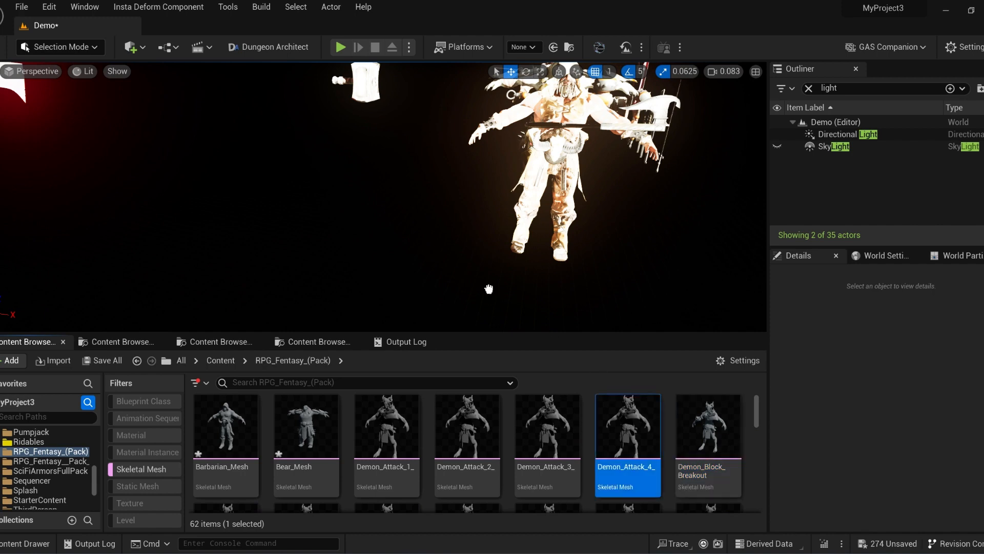
{"action": "left_click_drag", "start_coordinate": [411, 275], "coordinate": [411, 270]}
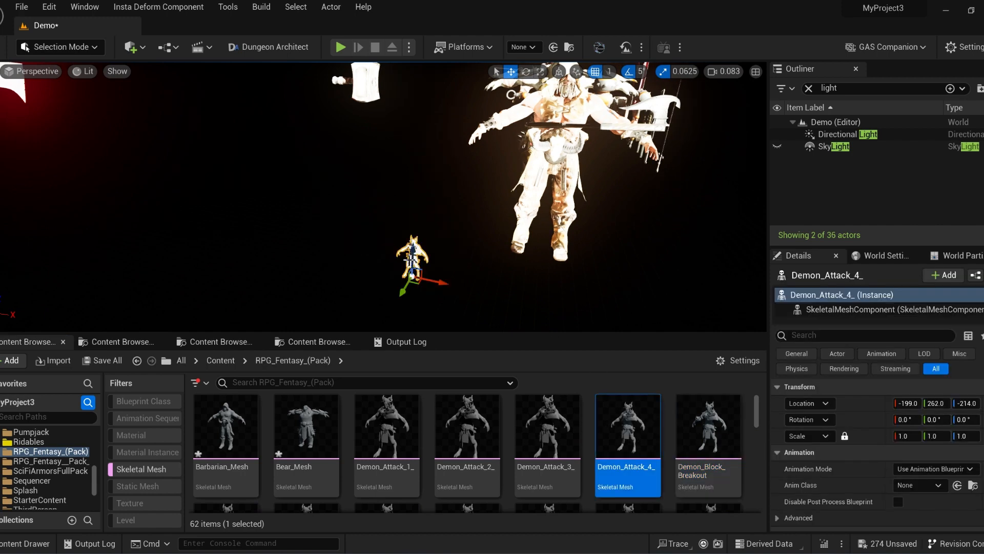
{"action": "key", "text": "ctrl+z"}
Copy the Barbarian's location, place the Demon_Attack_3_ skeletal mesh at that location and delete it again.
{"action": "right_click", "coordinate": [860, 403]}
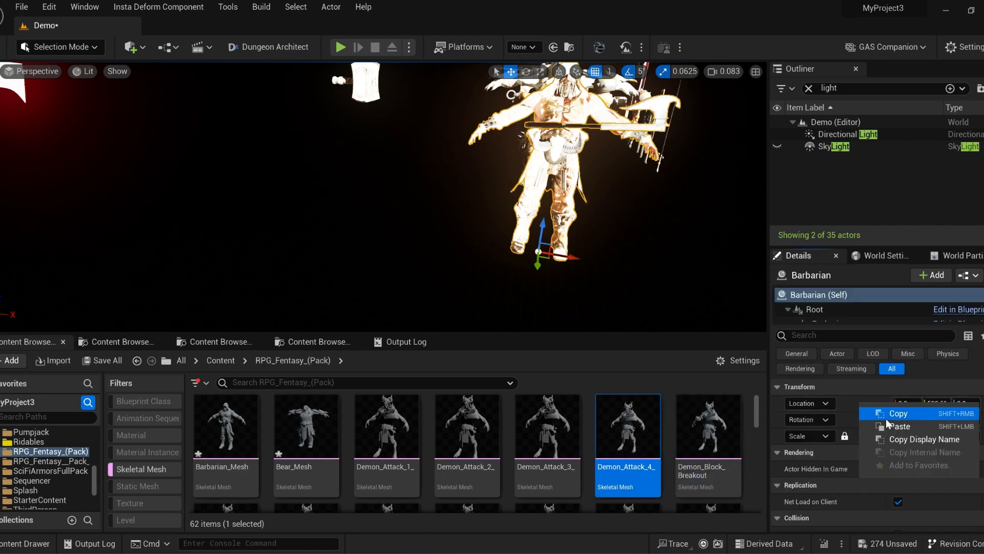
{"action": "left_click", "coordinate": [551, 436]}
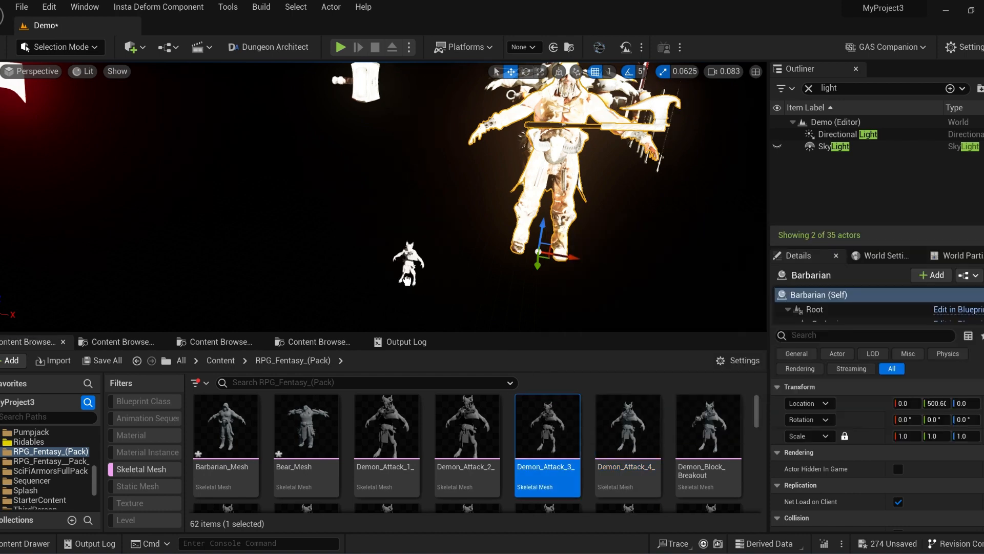
{"action": "left_click_drag", "start_coordinate": [408, 279], "coordinate": [405, 281]}
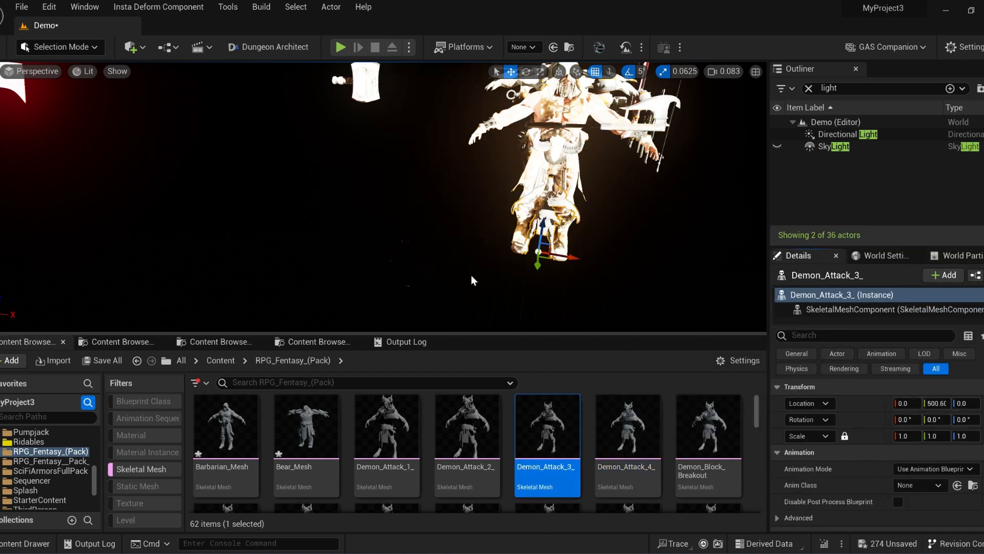
{"action": "mouse_move", "coordinate": [473, 280]}
{"action": "right_mouse_down"}
{"action": "mouse_move", "coordinate": [415, 282]}
{"action": "mouse_move", "coordinate": [470, 264]}
{"action": "right_mouse_up"}
{"action": "key", "text": "w"}
{"action": "key", "text": "s"}
{"action": "key", "text": "Delete"}
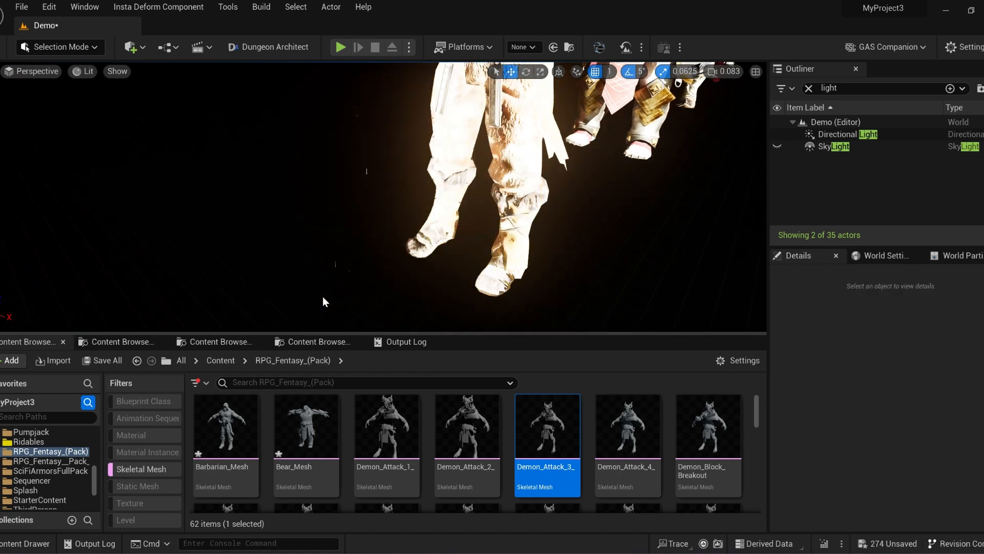
Place the Troll_Jump skeletal mesh in the Demo level and paste the Barbarian's location onto it.
{"action": "left_click_drag", "start_coordinate": [758, 413], "coordinate": [760, 463]}
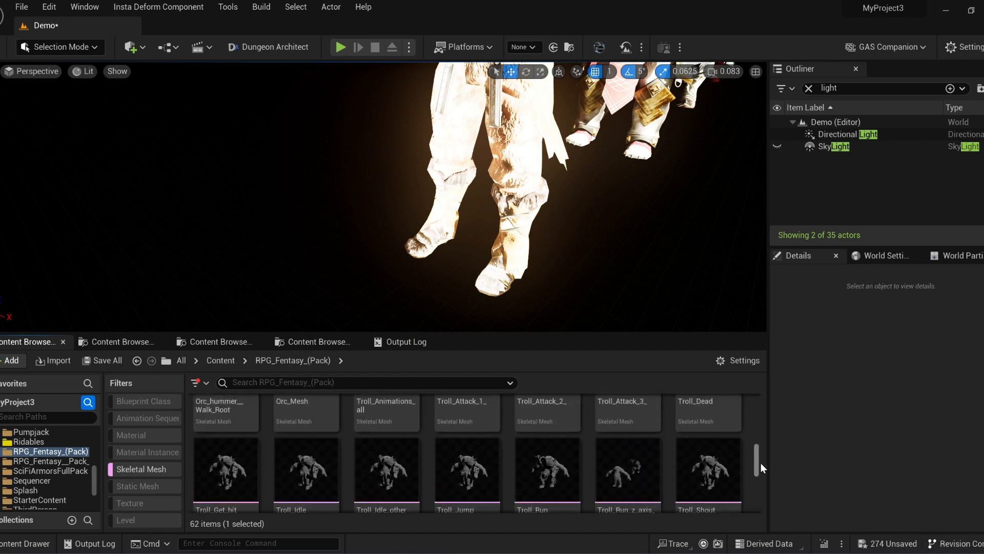
{"action": "left_click_drag", "start_coordinate": [399, 259], "coordinate": [355, 287]}
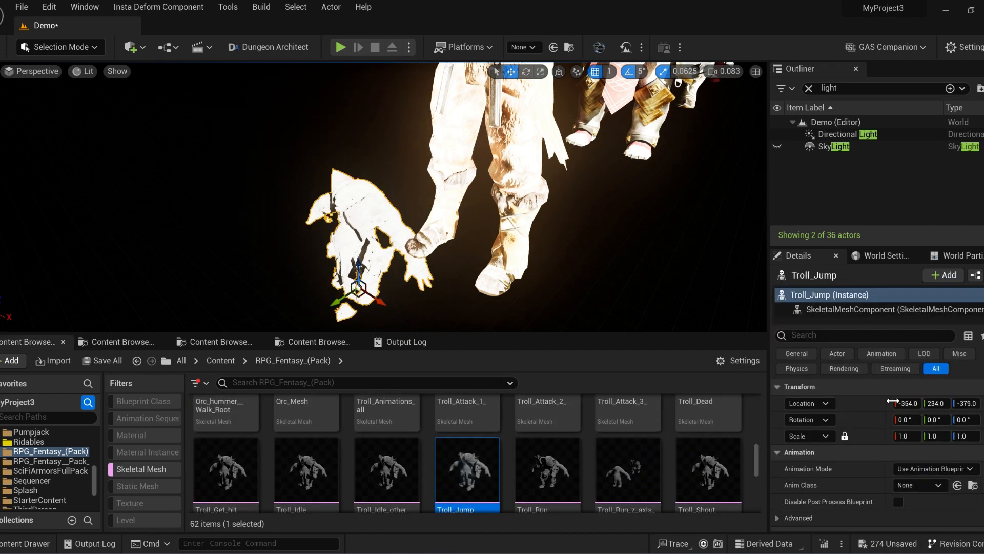
{"action": "left_click", "coordinate": [899, 430]}
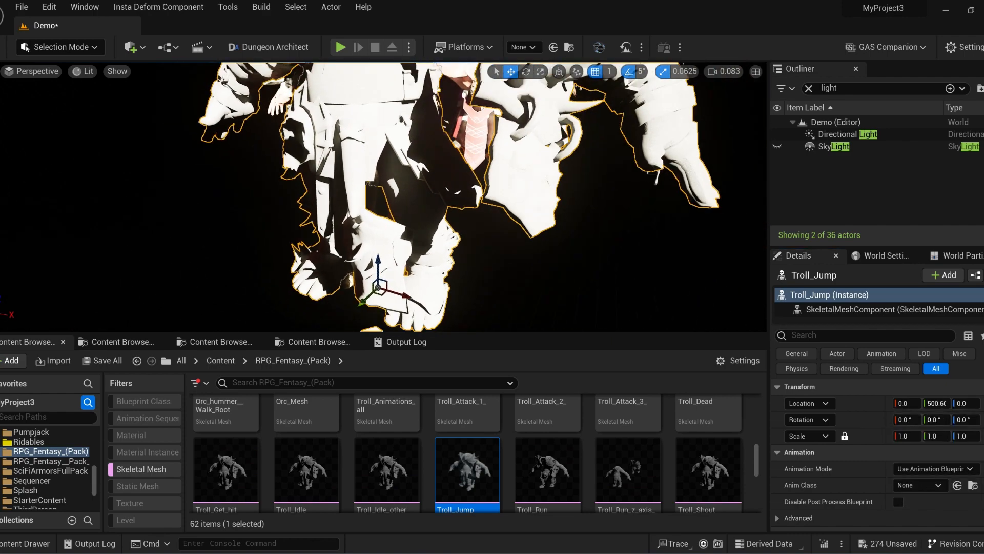
{"action": "right_click_drag", "start_coordinate": [386, 262], "coordinate": [379, 266]}
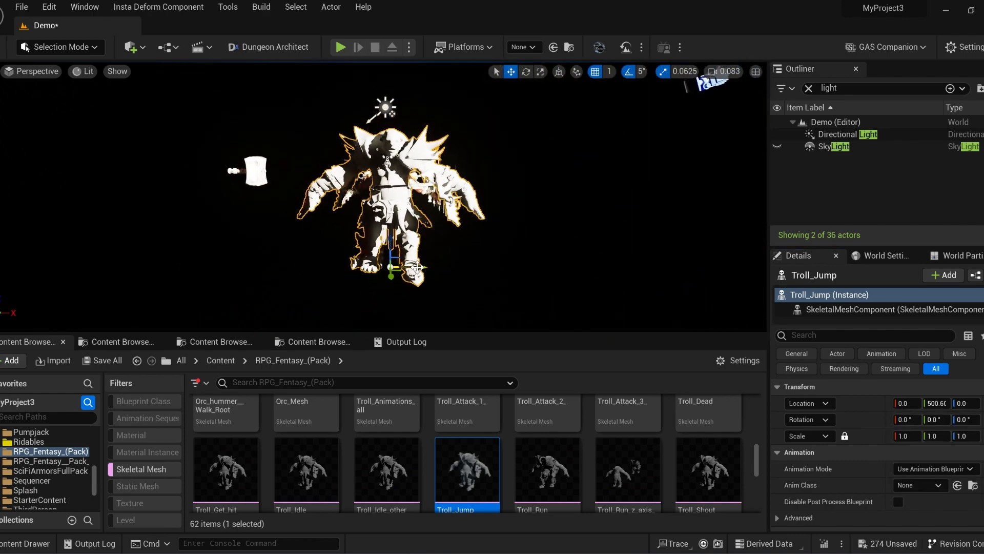
Move Troll_Jump away from the Barbarian to X -340.0, compare the two and delete the troll.
{"action": "left_click_drag", "start_coordinate": [417, 267], "coordinate": [206, 267]}
{"action": "right_click_drag", "start_coordinate": [206, 267], "coordinate": [287, 267]}
{"action": "left_click_drag", "start_coordinate": [755, 463], "coordinate": [761, 449]}
{"action": "right_click_drag", "start_coordinate": [287, 208], "coordinate": [441, 203]}
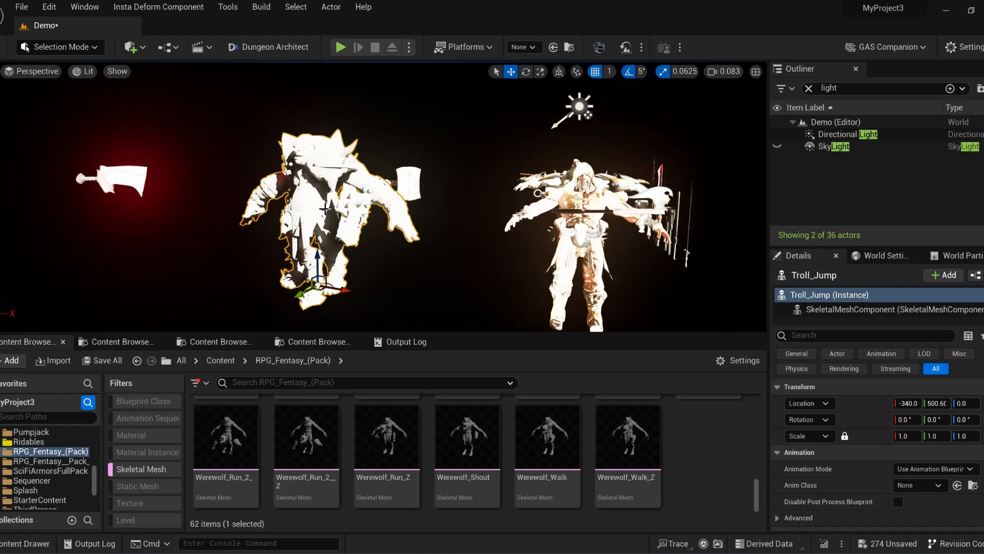
{"action": "key", "text": "Delete"}
Select the Knight actor, find Knight_Mesh by searching "kni" and open it with a newly created skeleton.
{"action": "key", "text": "w"}
{"action": "scroll", "coordinate": [286, 207], "scroll_direction": "up", "scroll_amount": 2}
{"action": "left_click", "coordinate": [287, 208]}
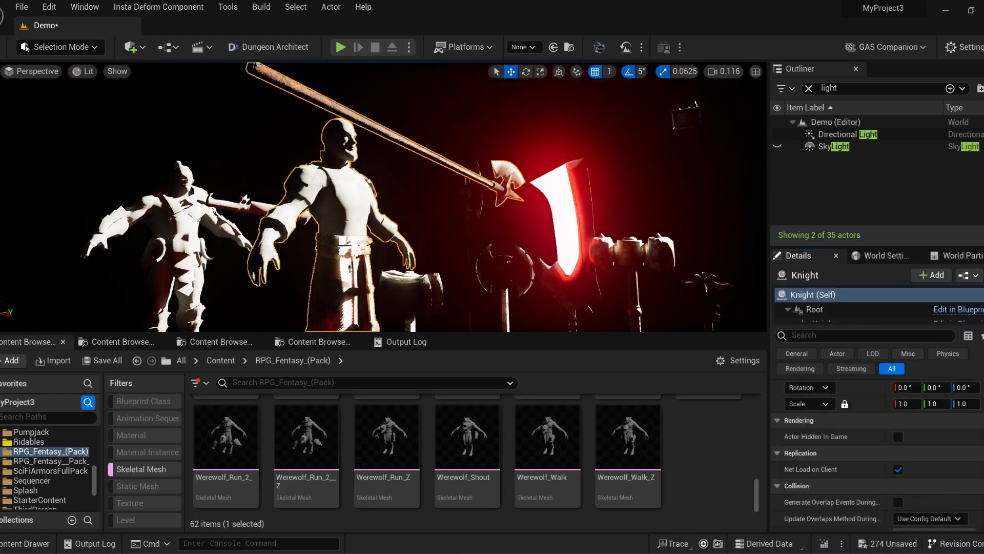
{"action": "scroll", "coordinate": [749, 490], "scroll_direction": "up", "scroll_amount": 2}
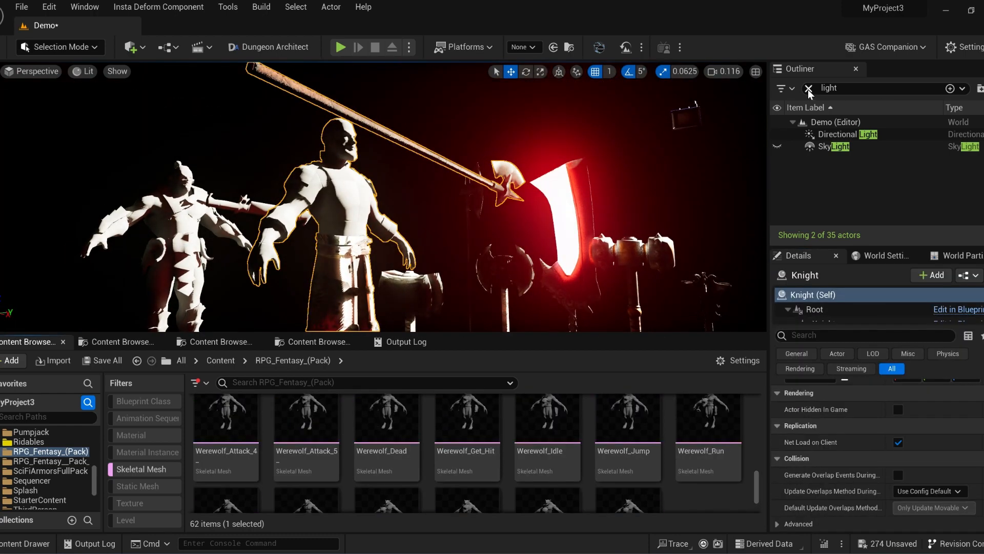
{"action": "double_click", "coordinate": [215, 449]}
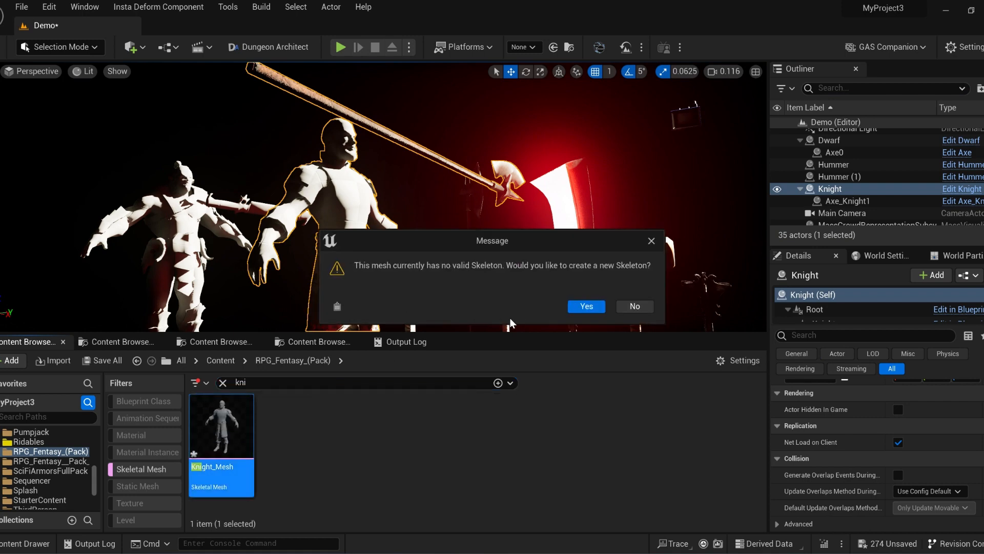
{"action": "left_click", "coordinate": [587, 307]}
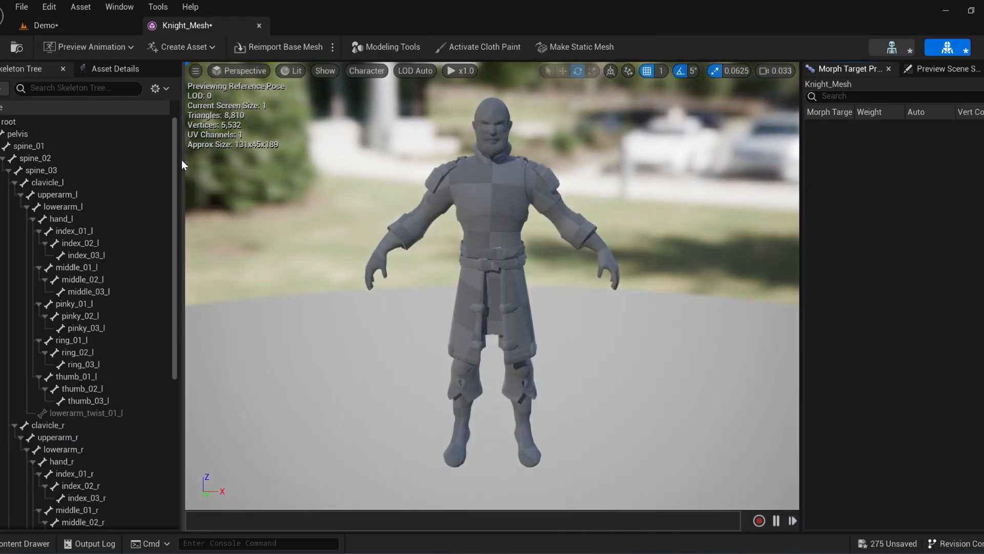
Examine the bones of Knight_Mesh in the skeleton tree and compare the mesh with the Knight in the Demo level.
{"action": "left_click_drag", "start_coordinate": [174, 165], "coordinate": [163, 337]}
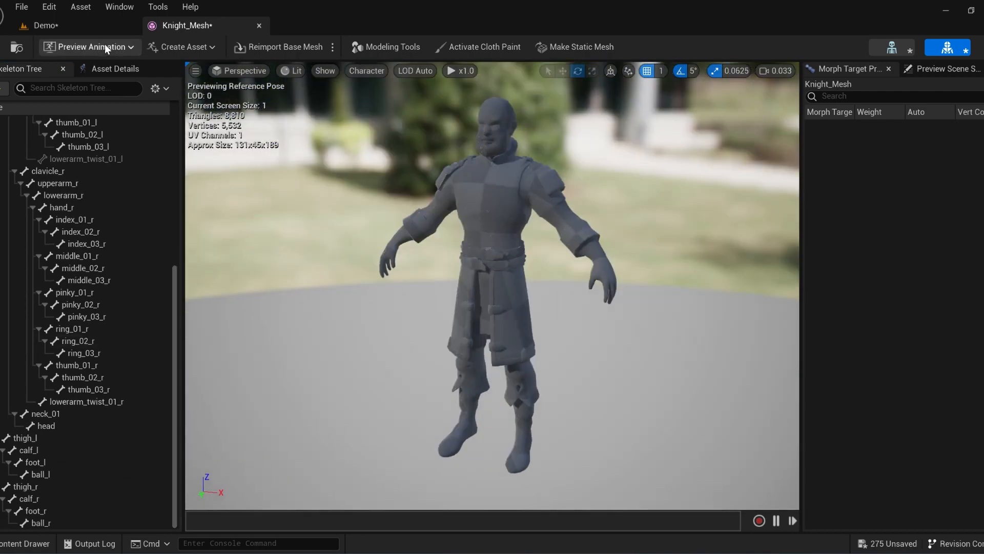
{"action": "left_click", "coordinate": [62, 26]}
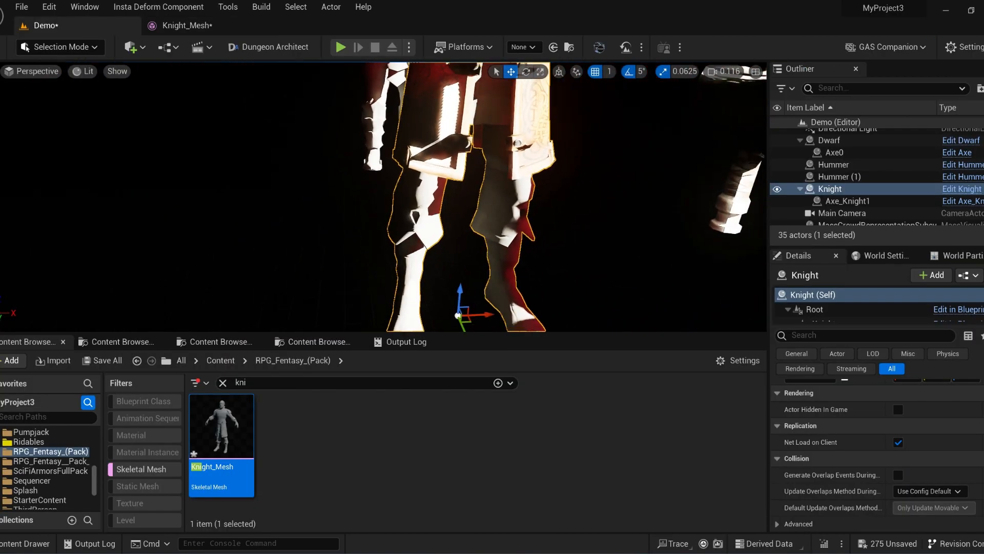
{"action": "left_click", "coordinate": [189, 24]}
{"action": "left_click", "coordinate": [113, 70]}
{"action": "left_click", "coordinate": [106, 25]}
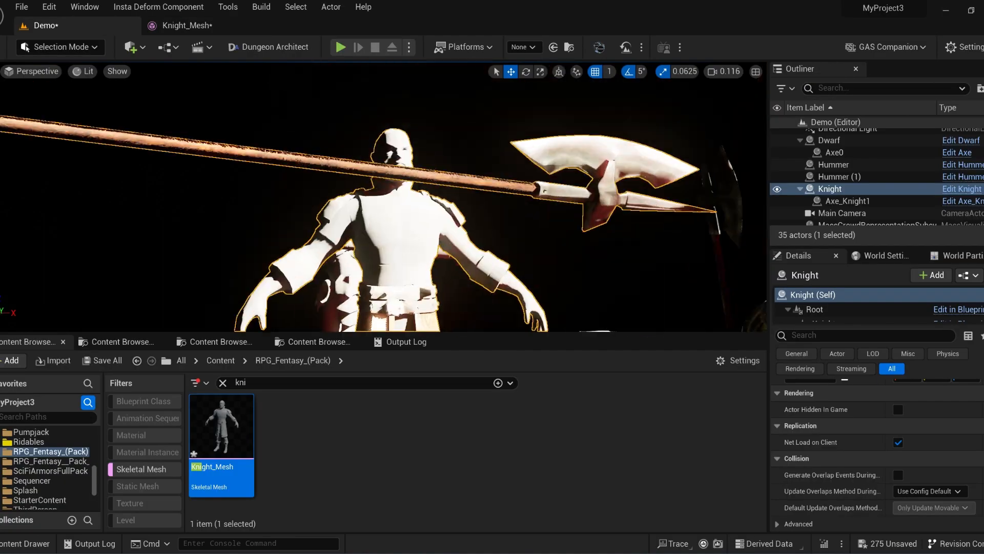
{"action": "right_click_drag", "start_coordinate": [385, 197], "coordinate": [339, 197]}
{"action": "key", "text": "w"}
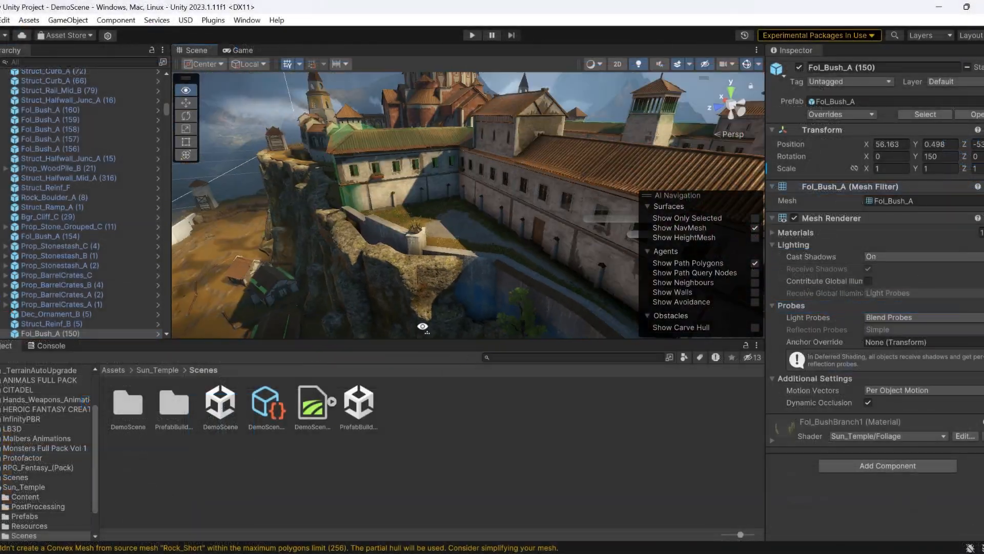
Look over Unity's Sun_Temple DemoScene and switch to the imported DemoScene in Unreal to compare it.
{"action": "right_click_drag", "start_coordinate": [422, 326], "coordinate": [108, 139]}
{"action": "key", "text": "w"}
{"action": "right_click_drag", "start_coordinate": [287, 170], "coordinate": [386, 182]}
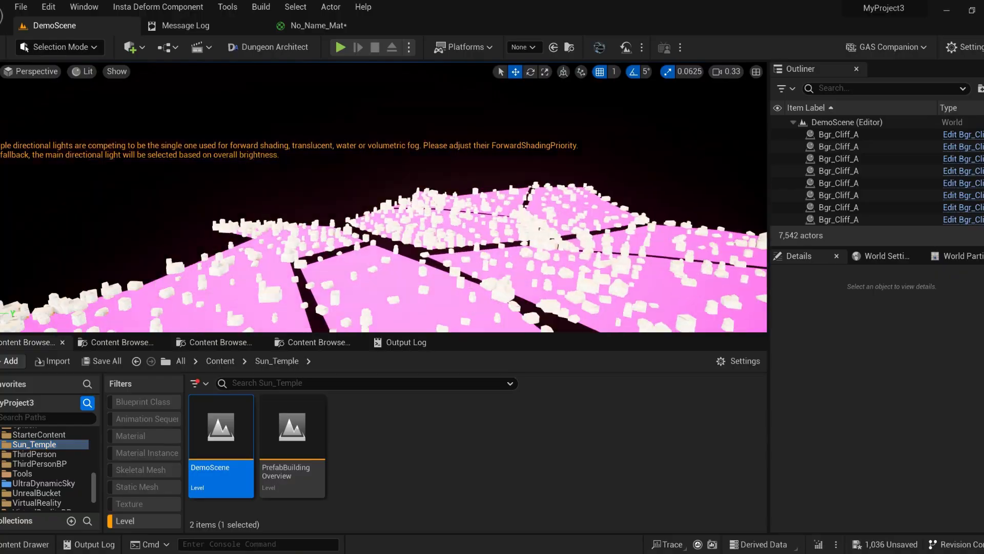
{"action": "key", "text": "w"}
{"action": "right_click_drag", "start_coordinate": [384, 197], "coordinate": [379, 241]}
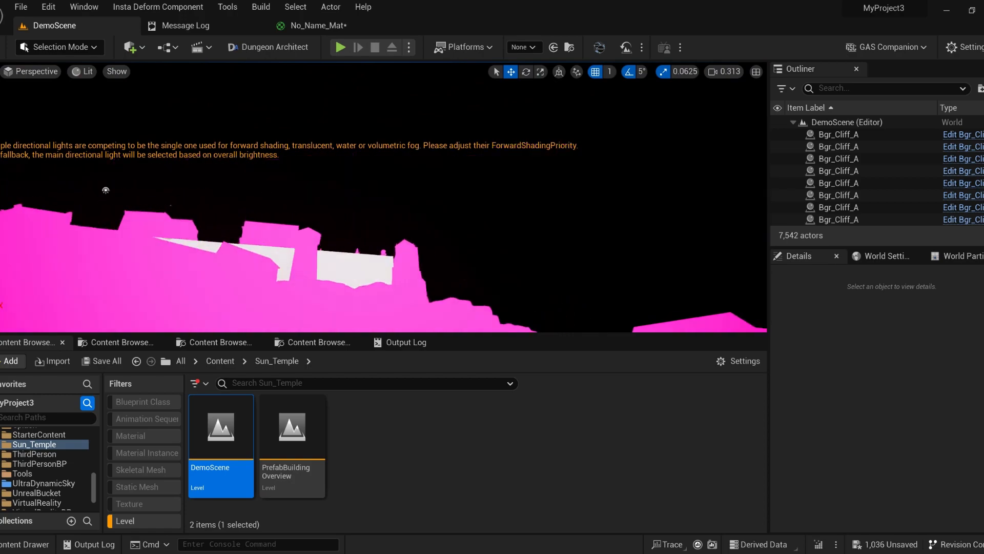
Inspect the imported temple buildings in wireframe, unlit and lit views, selecting Bld_Rectangular_A_Interior_A.
{"action": "key", "text": "alt+2"}
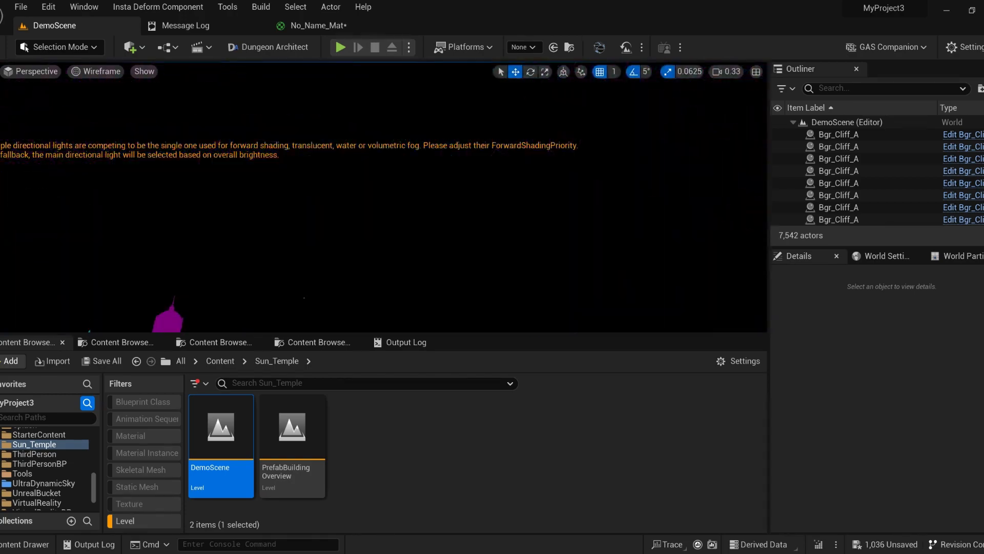
{"action": "key", "text": "alt+3"}
{"action": "scroll", "coordinate": [354, 226], "scroll_direction": "up", "scroll_amount": 2}
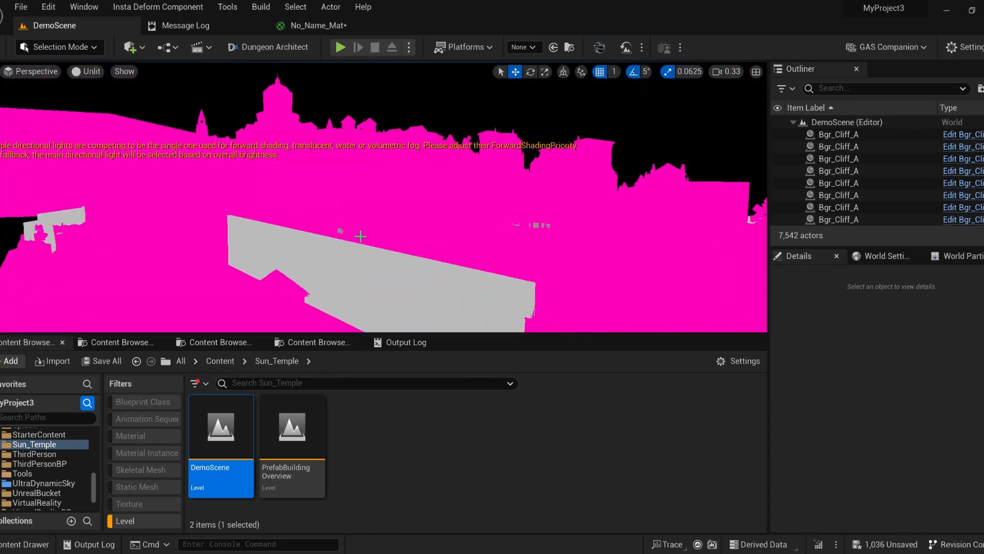
{"action": "left_click", "coordinate": [386, 223]}
{"action": "mouse_move", "coordinate": [336, 246]}
{"action": "right_mouse_down"}
{"action": "mouse_move", "coordinate": [349, 241]}
{"action": "mouse_move", "coordinate": [307, 241]}
{"action": "mouse_move", "coordinate": [349, 241]}
{"action": "mouse_move", "coordinate": [318, 250]}
{"action": "mouse_move", "coordinate": [349, 251]}
{"action": "right_mouse_up"}
{"action": "key", "text": "alt+2"}
{"action": "key", "text": "alt+4"}
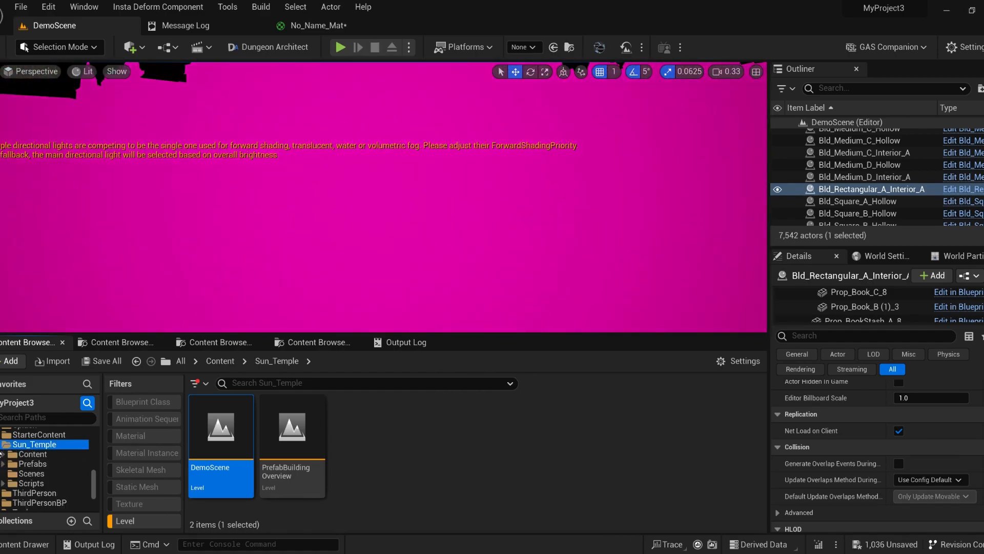
Filter the Sun_Temple folder to its Texture assets and to its Material assets, and look through both sets.
{"action": "left_click", "coordinate": [129, 504]}
{"action": "scroll", "coordinate": [753, 417], "scroll_direction": "down", "scroll_amount": 10}
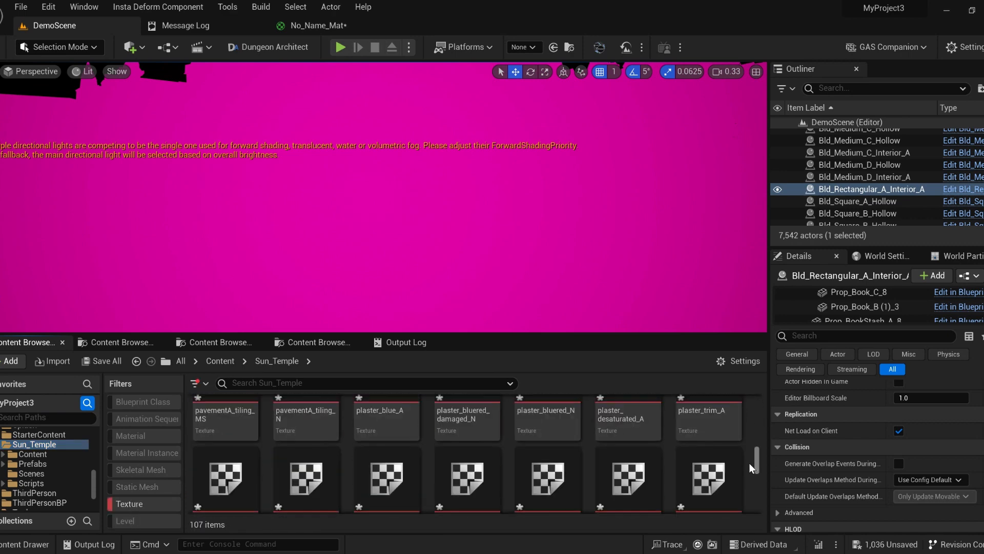
{"action": "left_click", "coordinate": [148, 505]}
{"action": "left_click", "coordinate": [131, 436]}
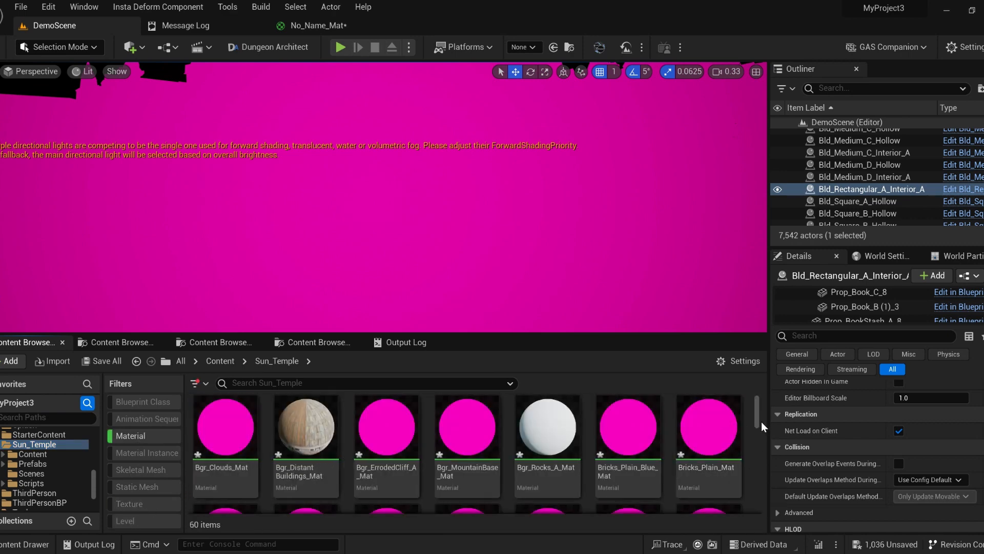
{"action": "scroll", "coordinate": [764, 426], "scroll_direction": "down", "scroll_amount": 10}
{"action": "scroll", "coordinate": [763, 426], "scroll_direction": "up", "scroll_amount": 10}
Open Bgr_ErrodedCliff_A_Mat, move its output node clear of the textures and disconnect the default colour from Emissive Color.
{"action": "double_click", "coordinate": [387, 427]}
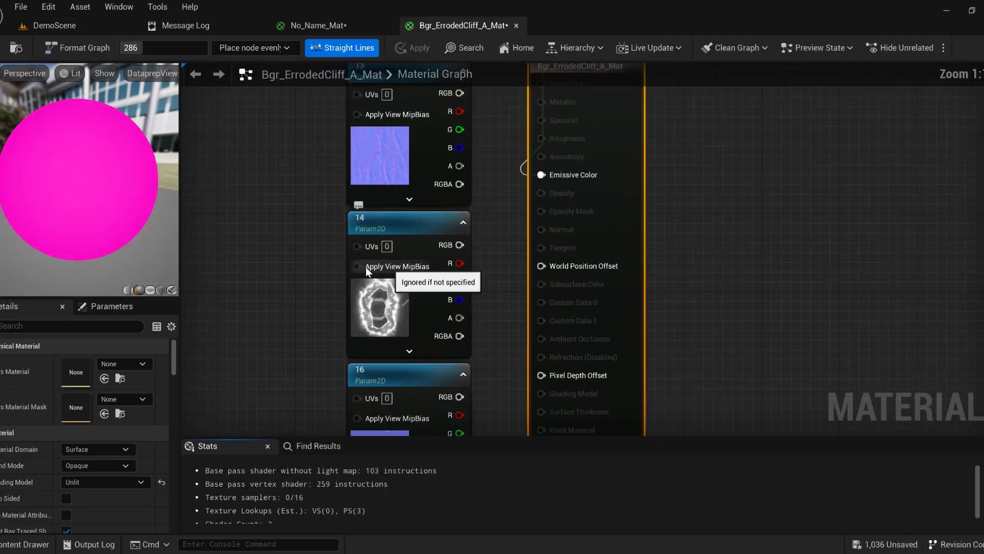
{"action": "scroll", "coordinate": [376, 334], "scroll_direction": "down", "scroll_amount": 5}
{"action": "scroll", "coordinate": [677, 257], "scroll_direction": "up", "scroll_amount": 5}
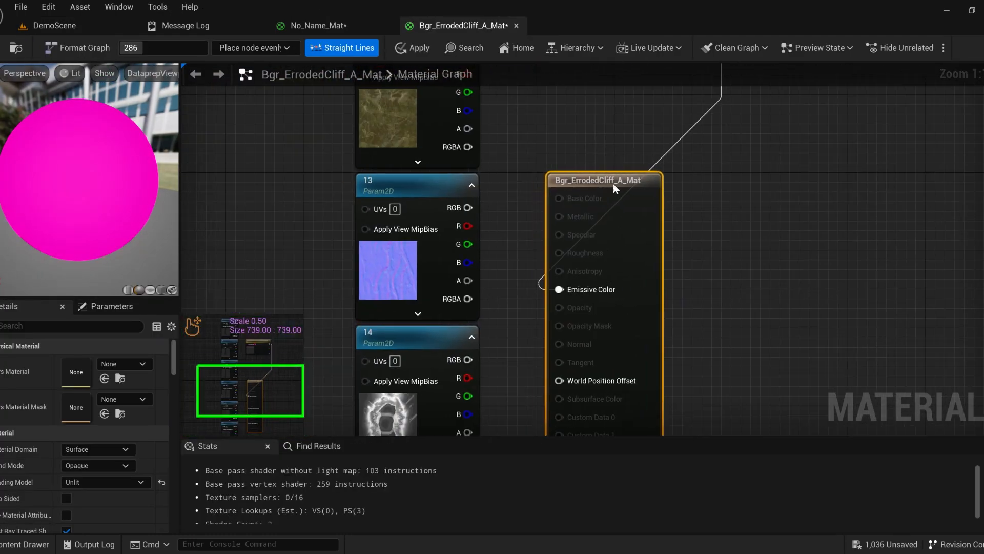
{"action": "left_click_drag", "start_coordinate": [613, 184], "coordinate": [643, 174]}
{"action": "scroll", "coordinate": [535, 266], "scroll_direction": "down", "scroll_amount": 1}
{"action": "right_click_drag", "start_coordinate": [510, 269], "coordinate": [553, 236]}
Set the cliff material's Shading Model to Default Lit and connect texture parameter 13's RGB to Normal.
{"action": "left_click_drag", "start_coordinate": [512, 185], "coordinate": [594, 281]}
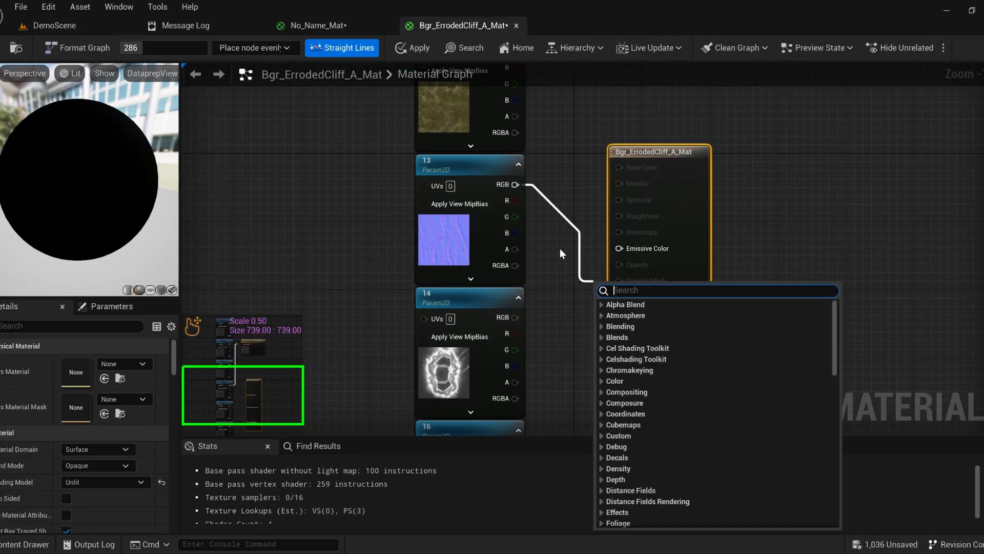
{"action": "left_click", "coordinate": [98, 482]}
{"action": "left_click", "coordinate": [102, 345]}
{"action": "left_click_drag", "start_coordinate": [515, 185], "coordinate": [627, 297]}
{"action": "scroll", "coordinate": [562, 300], "scroll_direction": "up", "scroll_amount": 1}
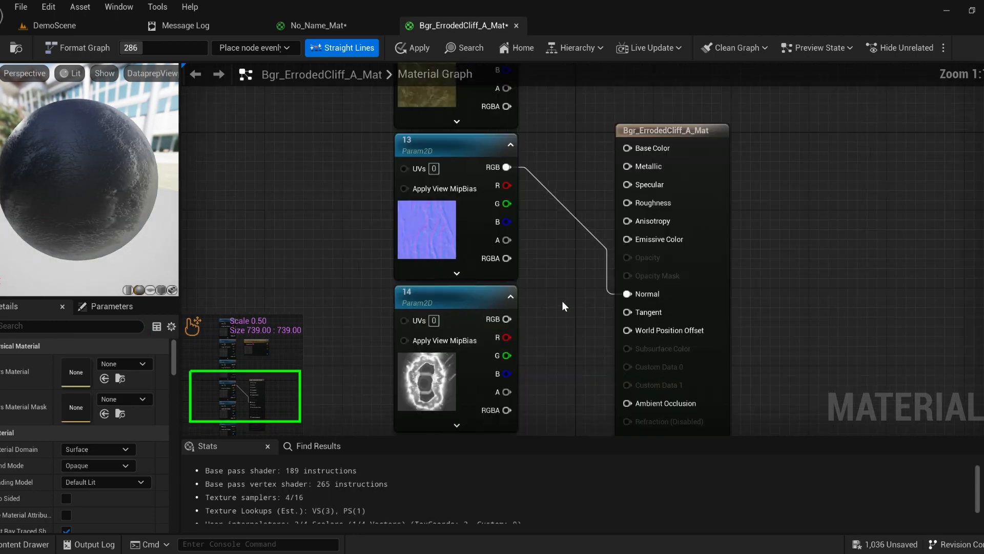
Connect texture parameter 12's RGB to the Base Color of Bgr_ErrodedCliff_A_Mat.
{"action": "scroll", "coordinate": [562, 300], "scroll_direction": "down", "scroll_amount": 2}
{"action": "mouse_move", "coordinate": [561, 301]}
{"action": "right_mouse_down"}
{"action": "mouse_move", "coordinate": [605, 180]}
{"action": "mouse_move", "coordinate": [569, 292]}
{"action": "right_mouse_up"}
{"action": "right_click_drag", "start_coordinate": [548, 182], "coordinate": [517, 308]}
{"action": "left_click_drag", "start_coordinate": [472, 206], "coordinate": [573, 306]}
Check the upper texture parameters of Bgr_ErrodedCliff_A_Mat, apply the material changes and close its editor.
{"action": "right_click_drag", "start_coordinate": [492, 143], "coordinate": [479, 342]}
{"action": "left_click", "coordinate": [402, 240]}
{"action": "left_click", "coordinate": [402, 330]}
{"action": "right_click_drag", "start_coordinate": [402, 331], "coordinate": [451, 219]}
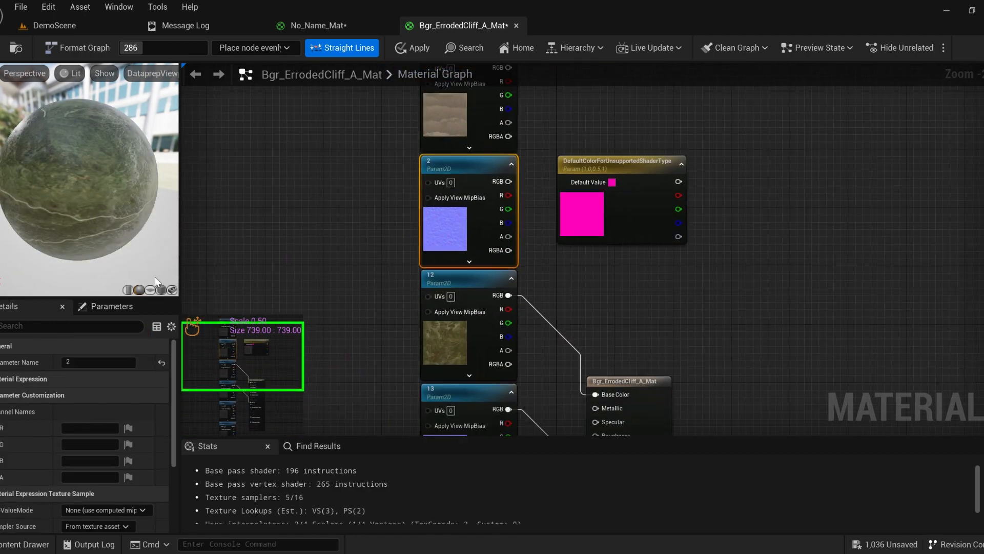
{"action": "left_click", "coordinate": [410, 48]}
{"action": "left_click", "coordinate": [516, 25]}
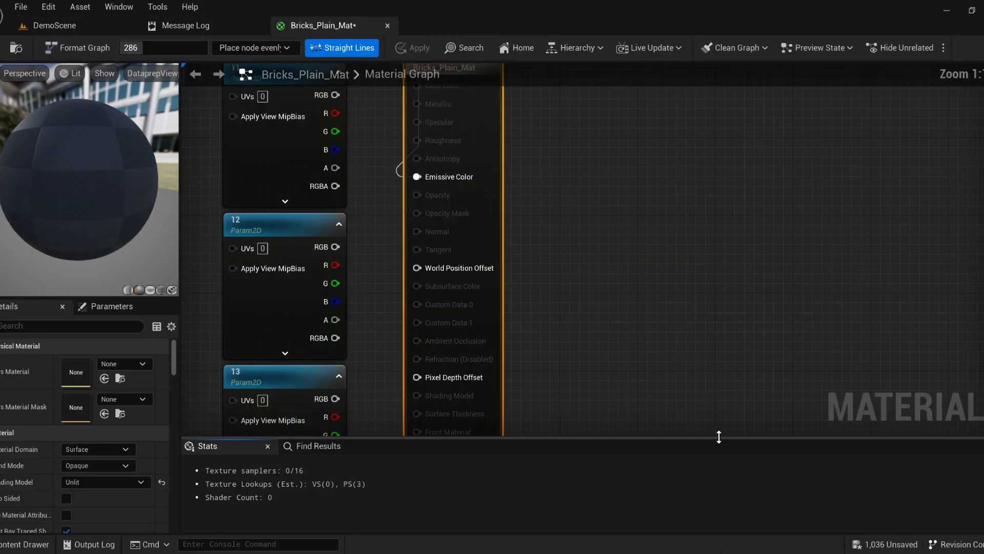
Delete the DefaultColorForUnsupportedShaderType parameter from Bricks_Plain_Mat and move the output node away from the texture parameters.
{"action": "scroll", "coordinate": [633, 287], "scroll_direction": "down", "scroll_amount": 6}
{"action": "right_click_drag", "start_coordinate": [633, 287], "coordinate": [505, 271]}
{"action": "scroll", "coordinate": [417, 268], "scroll_direction": "up", "scroll_amount": 2}
{"action": "right_click_drag", "start_coordinate": [418, 268], "coordinate": [457, 405]}
{"action": "left_click", "coordinate": [577, 200]}
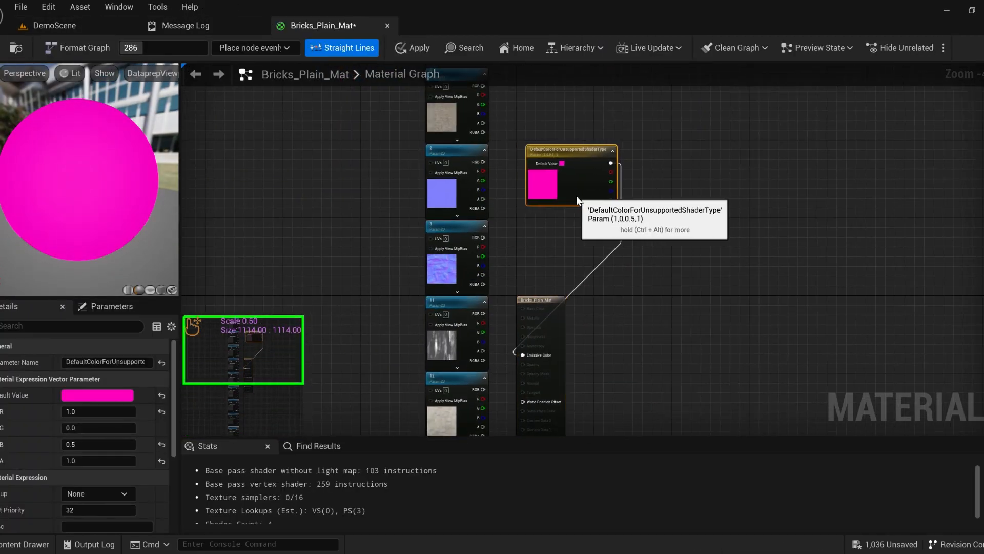
{"action": "key", "text": "Delete"}
{"action": "left_click_drag", "start_coordinate": [559, 301], "coordinate": [622, 259]}
{"action": "right_click_drag", "start_coordinate": [508, 256], "coordinate": [466, 284]}
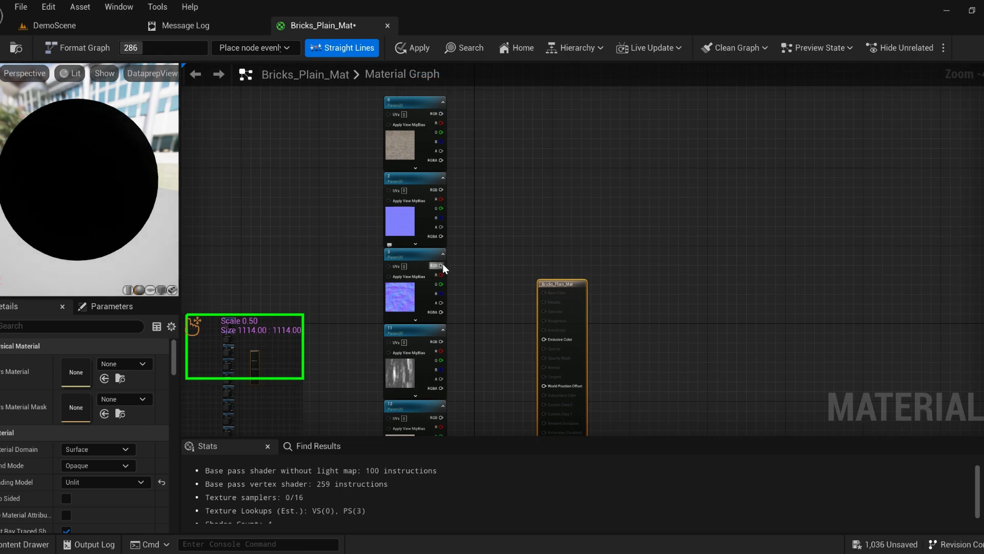
Set Bricks_Plain_Mat's Shading Model to Default Lit and connect texture parameter 3's RGB to Normal.
{"action": "left_click_drag", "start_coordinate": [441, 266], "coordinate": [513, 312]}
{"action": "left_click", "coordinate": [489, 267]}
{"action": "left_click", "coordinate": [102, 465]}
{"action": "left_click", "coordinate": [95, 488]}
{"action": "left_click", "coordinate": [95, 467]}
{"action": "left_click", "coordinate": [94, 478]}
{"action": "left_click", "coordinate": [99, 482]}
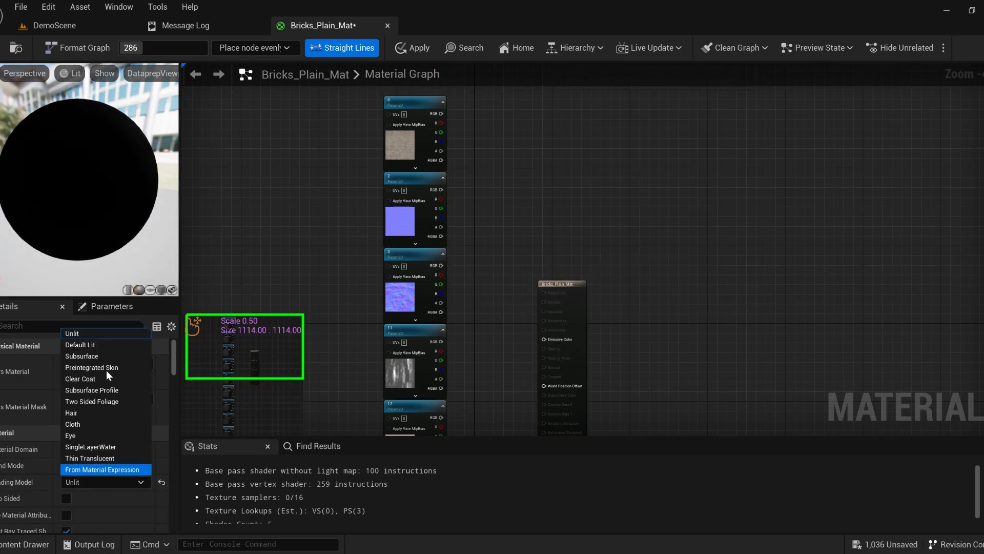
{"action": "left_click", "coordinate": [103, 344]}
{"action": "left_click_drag", "start_coordinate": [552, 293], "coordinate": [547, 368]}
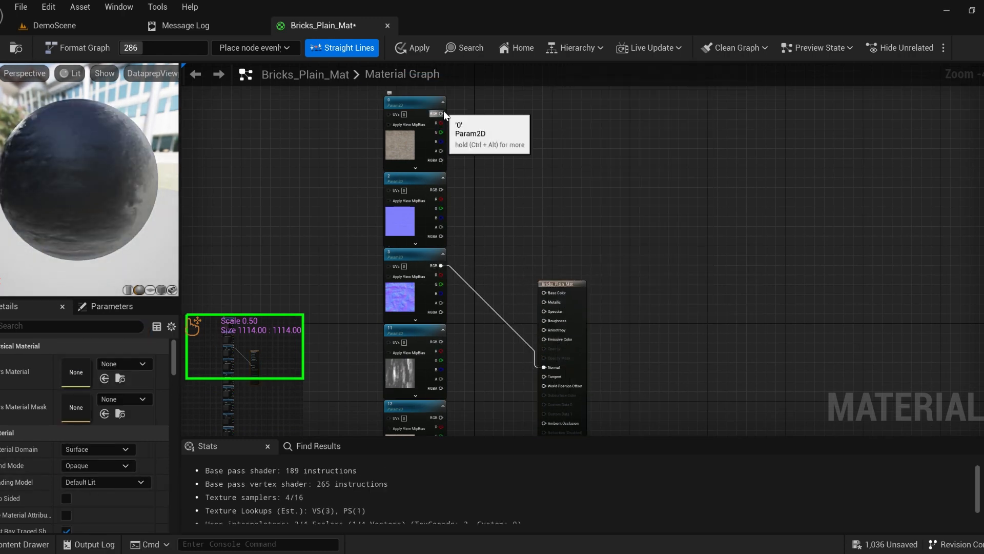
Connect texture parameter 0's RGB to the Base Color of Bricks_Plain_Mat and select texture parameter 2.
{"action": "left_click_drag", "start_coordinate": [539, 292], "coordinate": [540, 292]}
{"action": "scroll", "coordinate": [412, 212], "scroll_direction": "up", "scroll_amount": 2}
{"action": "left_click", "coordinate": [412, 212]}
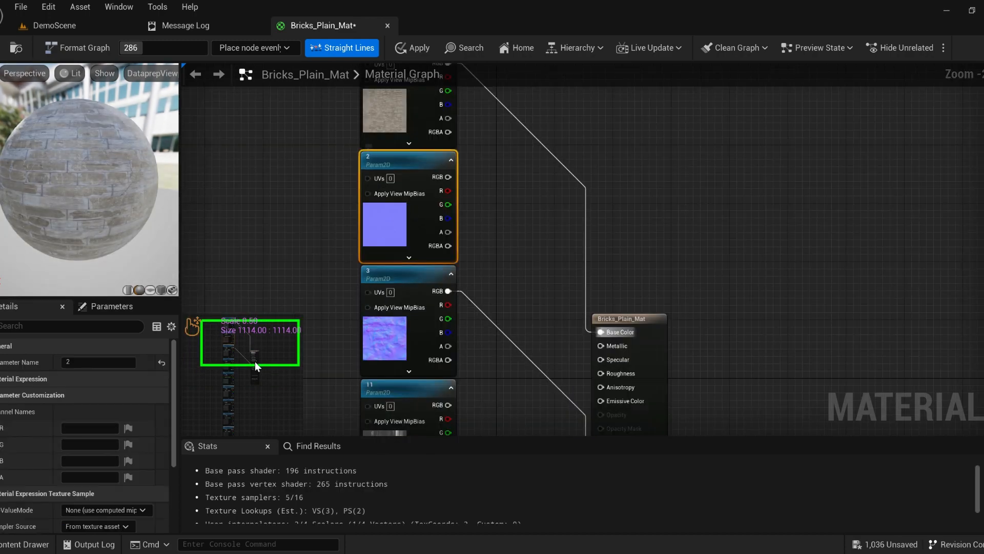
Look over the remaining texture parameters of Bricks_Plain_Mat, apply the material changes and return to the DemoScene level.
{"action": "scroll", "coordinate": [169, 495], "scroll_direction": "down", "scroll_amount": 6}
{"action": "left_click_drag", "start_coordinate": [466, 217], "coordinate": [496, 344]}
{"action": "right_click_drag", "start_coordinate": [473, 321], "coordinate": [447, 264]}
{"action": "left_click_drag", "start_coordinate": [423, 121], "coordinate": [580, 388]}
{"action": "left_click", "coordinate": [427, 48]}
{"action": "left_click", "coordinate": [70, 23]}
Switch to the Unity project and inspect the creatures in the testsceneunity scene, including SK_Vespomorph.
{"action": "right_click_drag", "start_coordinate": [384, 205], "coordinate": [400, 211]}
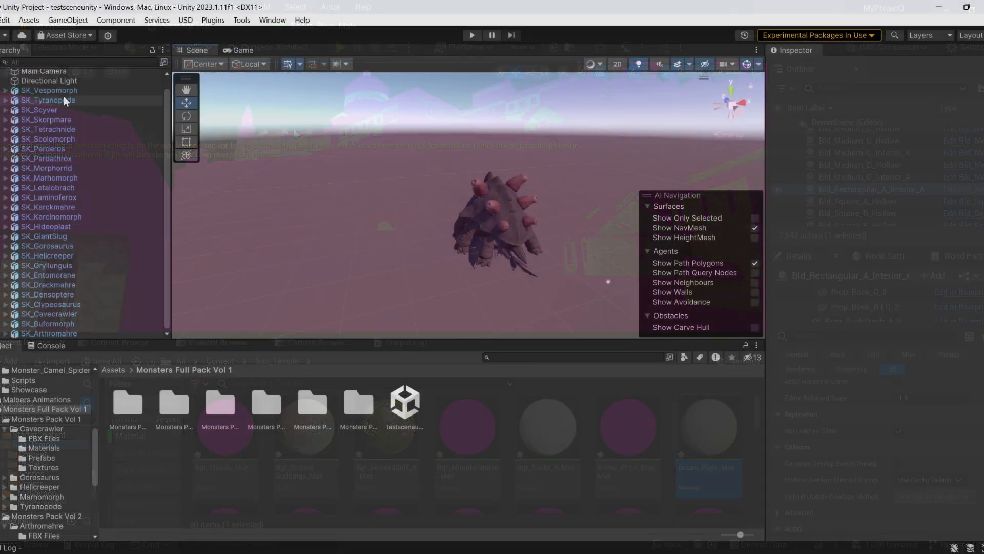
{"action": "right_click_drag", "start_coordinate": [358, 172], "coordinate": [528, 204]}
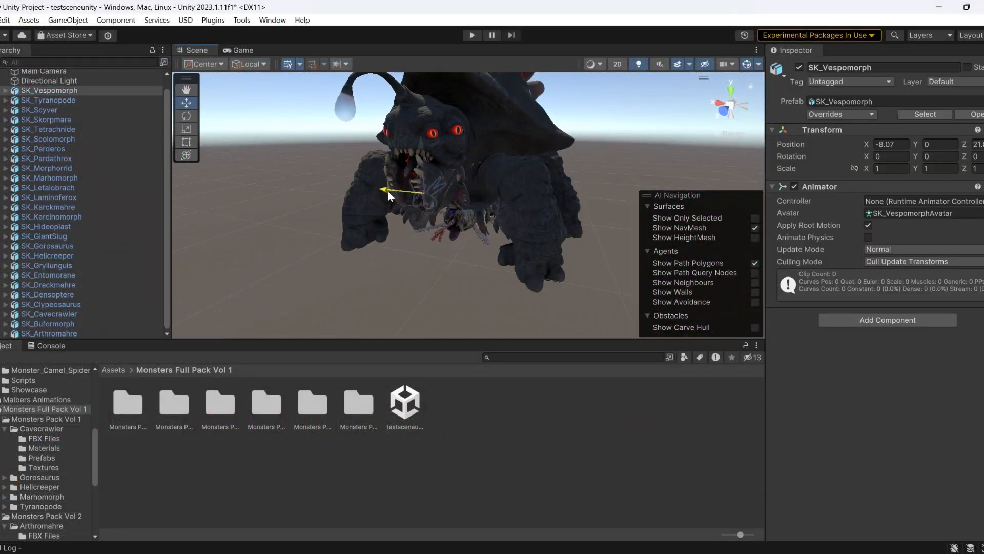
{"action": "left_click", "coordinate": [163, 142]}
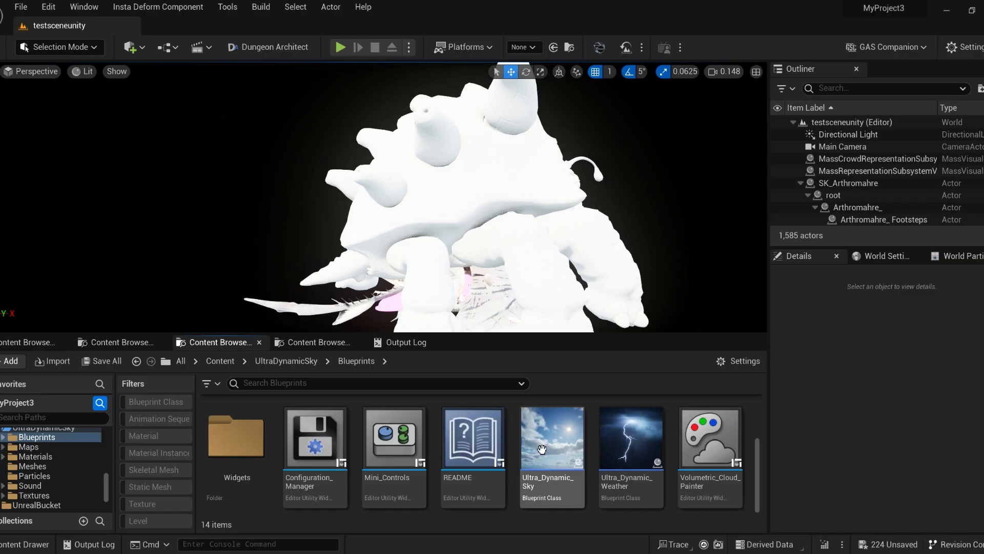
In Unreal's testsceneunity level, place Ultra_Dynamic_Sky and spread the overlapping SK_Clypeosaurus creatures apart to both sides.
{"action": "left_click_drag", "start_coordinate": [552, 439], "coordinate": [13, 253]}
{"action": "right_click_drag", "start_coordinate": [385, 198], "coordinate": [512, 198]}
{"action": "left_click", "coordinate": [513, 128]}
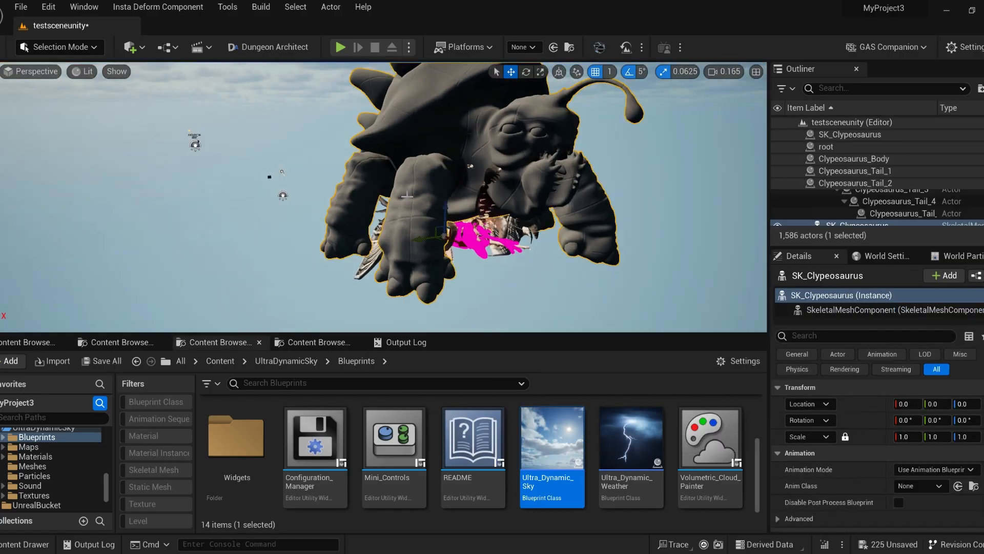
{"action": "left_click_drag", "start_coordinate": [477, 233], "coordinate": [205, 233]}
{"action": "left_click", "coordinate": [559, 128]}
{"action": "left_click_drag", "start_coordinate": [507, 233], "coordinate": [738, 233]}
{"action": "left_click", "coordinate": [930, 214]}
{"action": "scroll", "coordinate": [938, 188], "scroll_direction": "up", "scroll_amount": 5}
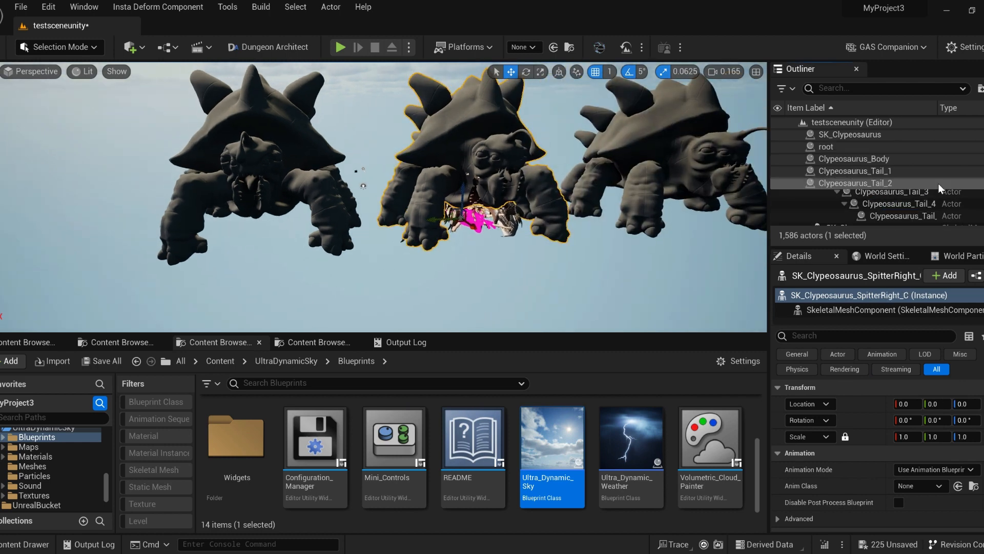
Filter the level's actors by "lamin", shift the SK_Laminoferox mesh together with one of its child actors, and select its Root.
{"action": "left_click", "coordinate": [859, 214]}
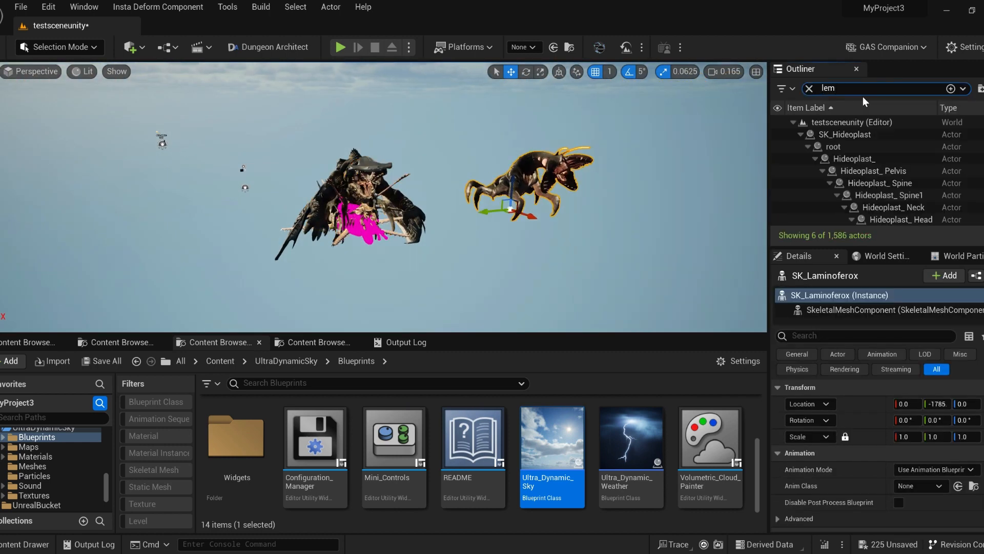
{"action": "key", "text": "BackSpace"}
{"action": "key", "text": "BackSpace"}
{"action": "type", "text": "amin"}
{"action": "scroll", "coordinate": [869, 145], "scroll_direction": "up", "scroll_amount": 10}
{"action": "scroll", "coordinate": [868, 154], "scroll_direction": "down", "scroll_amount": 10}
{"action": "left_click", "coordinate": [868, 220]}
{"action": "left_click", "coordinate": [887, 207], "text": "ctrl"}
{"action": "left_click_drag", "start_coordinate": [414, 167], "coordinate": [470, 162]}
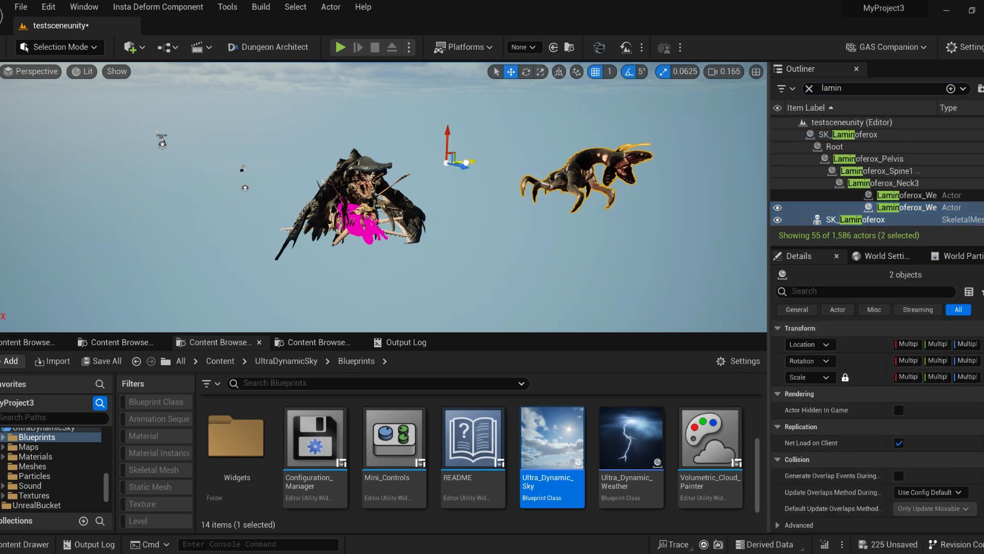
{"action": "double_click", "coordinate": [854, 135]}
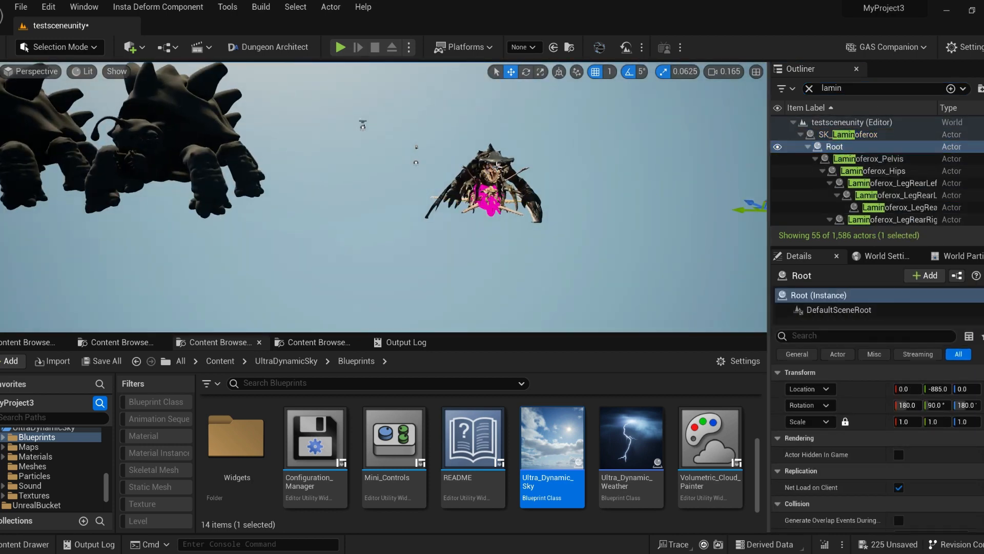
Move SK_Perderos and one more creature out of the overlapping pile, to opposite sides.
{"action": "left_click", "coordinate": [496, 167]}
{"action": "left_click_drag", "start_coordinate": [464, 208], "coordinate": [636, 207]}
{"action": "right_click_drag", "start_coordinate": [564, 205], "coordinate": [523, 205]}
{"action": "left_click", "coordinate": [385, 158]}
{"action": "left_click_drag", "start_coordinate": [354, 259], "coordinate": [174, 254]}
Add a Plane shape to the level, scale it to 1000 and lower it beneath the creatures as ground.
{"action": "left_click", "coordinate": [167, 47]}
{"action": "left_click", "coordinate": [134, 48]}
{"action": "mouse_move", "coordinate": [183, 177]}
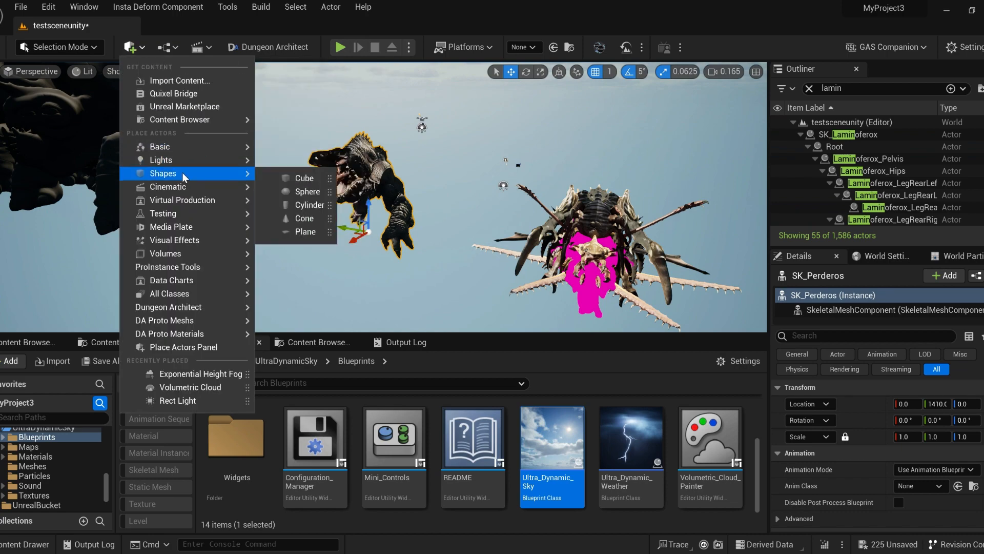
{"action": "left_click_drag", "start_coordinate": [306, 231], "coordinate": [440, 280]}
{"action": "left_click", "coordinate": [907, 437]}
{"action": "type", "text": "1000"}
{"action": "key", "text": "Return"}
{"action": "right_click_drag", "start_coordinate": [451, 215], "coordinate": [451, 246]}
{"action": "left_click_drag", "start_coordinate": [445, 255], "coordinate": [441, 272]}
{"action": "right_click_drag", "start_coordinate": [441, 272], "coordinate": [492, 231]}
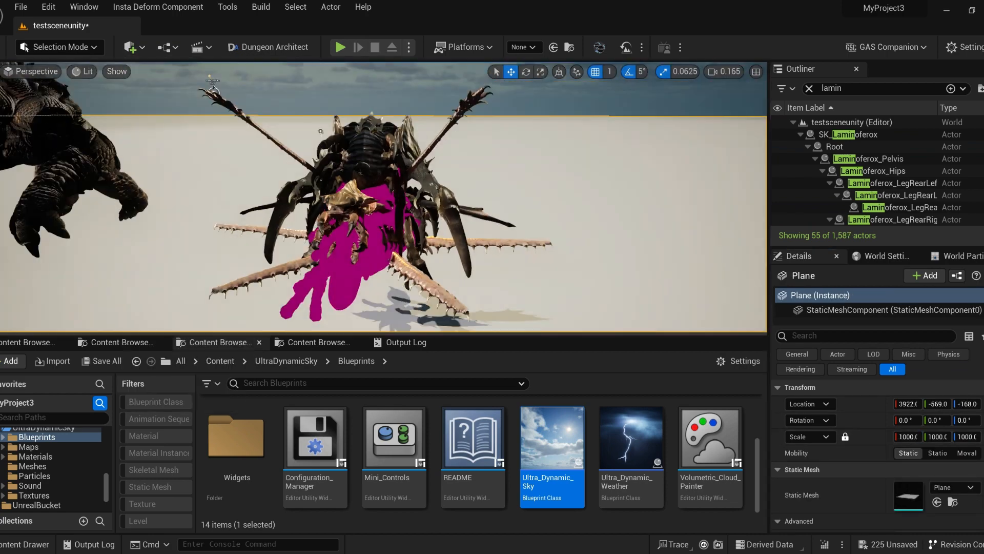
Pull two more creatures away from the remaining pile and select the pink SK_GiantSlug.
{"action": "left_click", "coordinate": [351, 197]}
{"action": "left_click_drag", "start_coordinate": [389, 205], "coordinate": [646, 205]}
{"action": "left_click", "coordinate": [372, 164]}
{"action": "right_click_drag", "start_coordinate": [410, 195], "coordinate": [461, 231]}
{"action": "left_click_drag", "start_coordinate": [461, 195], "coordinate": [123, 153]}
{"action": "left_click", "coordinate": [441, 154]}
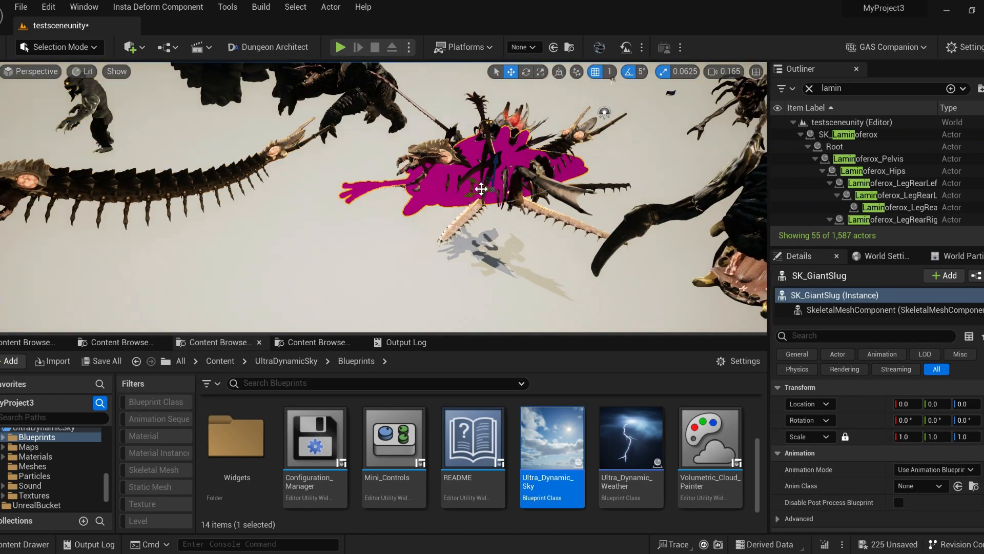
{"action": "right_click_drag", "start_coordinate": [481, 189], "coordinate": [543, 200]}
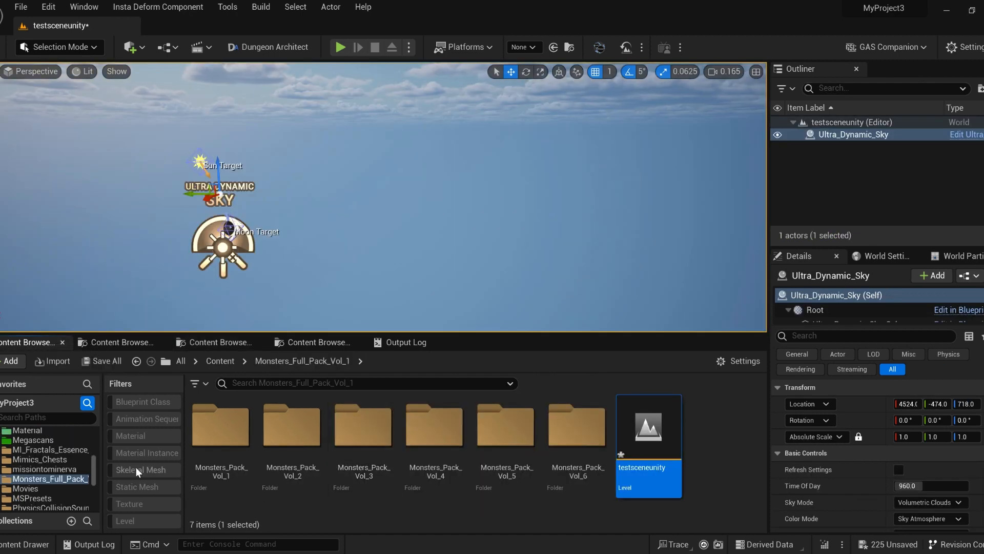
Filter the Monsters_Full_Pack_Vol_1 content to Skeletal Mesh assets and select them all.
{"action": "left_click", "coordinate": [137, 469]}
{"action": "key", "text": "ctrl+a"}
Try Spawn Objects Next To Bounds on the selected skeletal meshes with initial location and rotation at 0.
{"action": "right_click", "coordinate": [524, 436]}
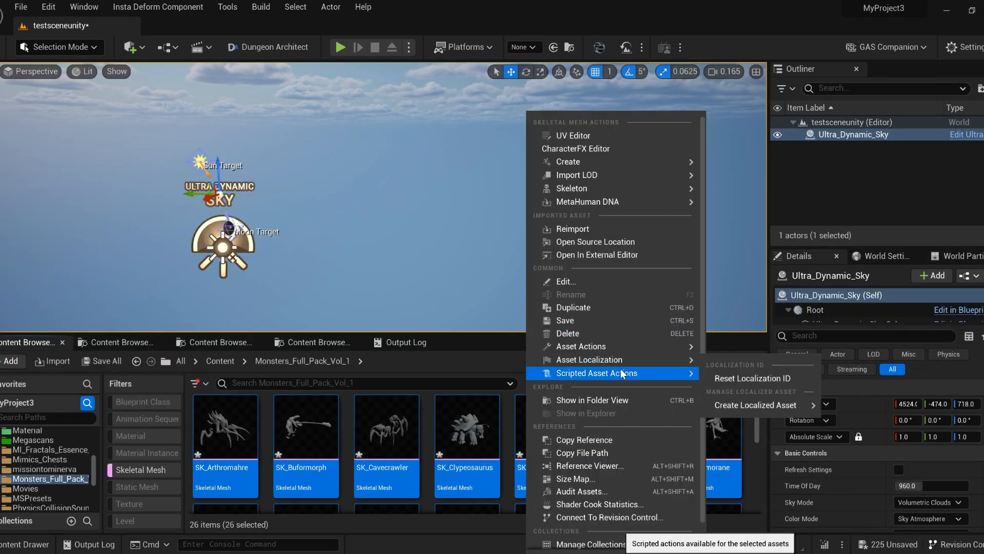
{"action": "mouse_move", "coordinate": [622, 372]}
{"action": "mouse_move", "coordinate": [777, 463]}
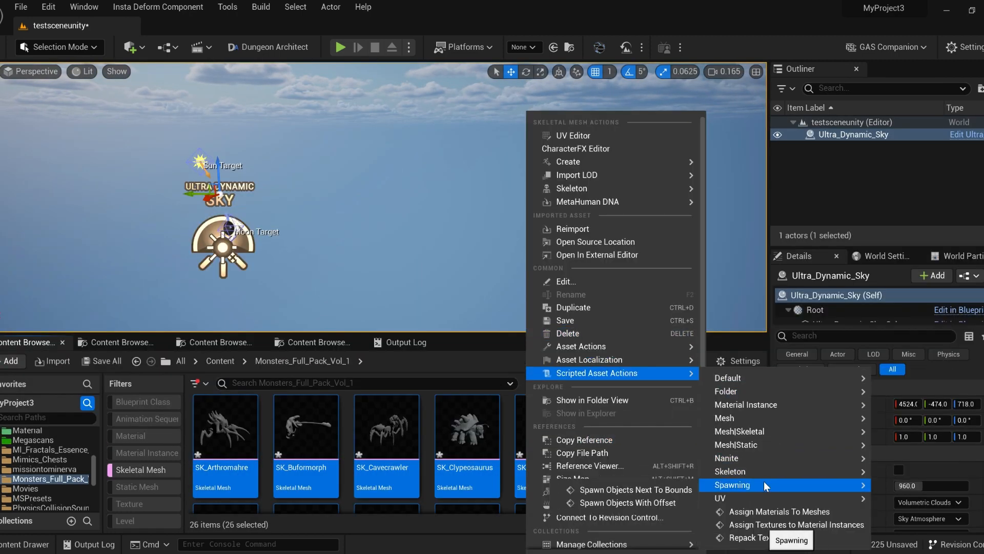
{"action": "left_click", "coordinate": [635, 490]}
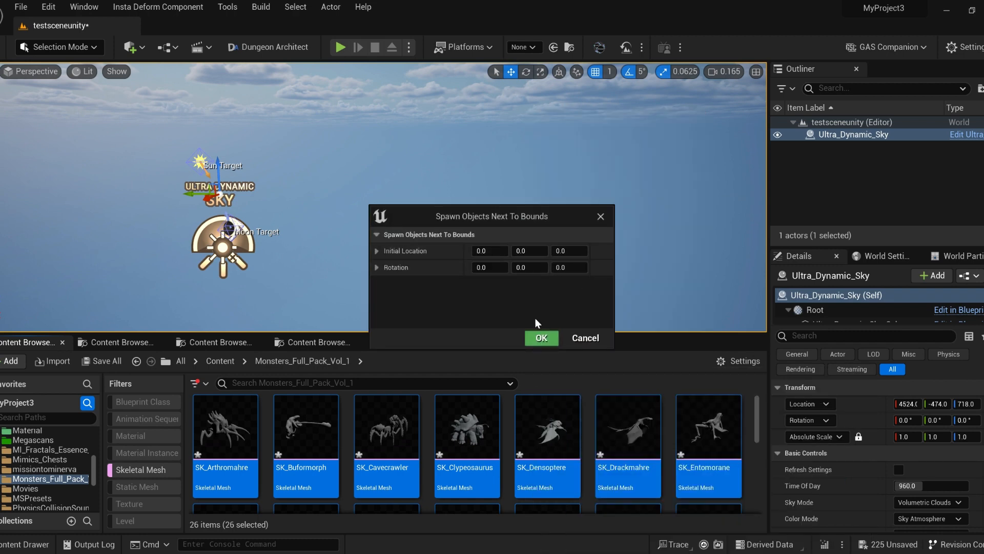
{"action": "left_click", "coordinate": [539, 338]}
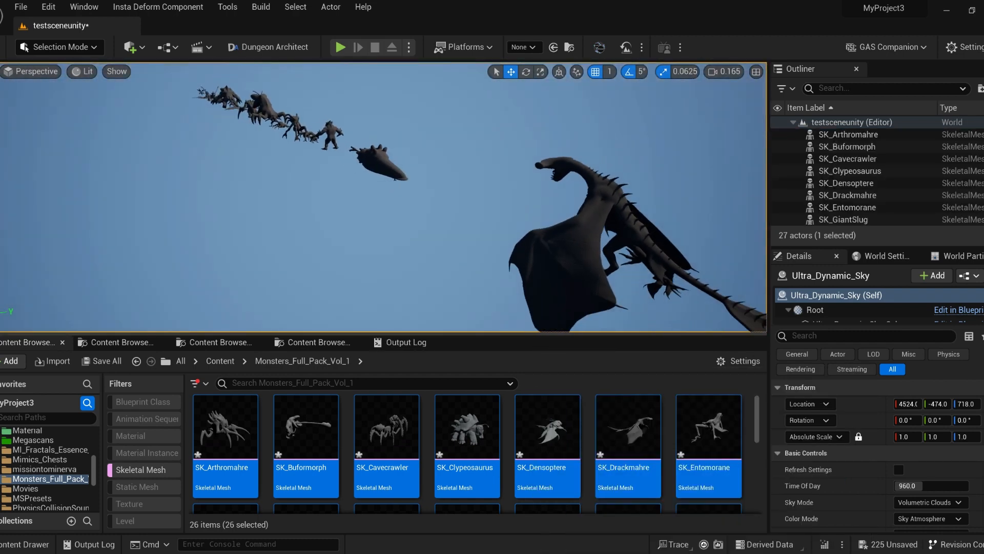
{"action": "right_click_drag", "start_coordinate": [505, 207], "coordinate": [625, 203]}
{"action": "right_click_drag", "start_coordinate": [514, 216], "coordinate": [466, 225]}
{"action": "key", "text": "ctrl+z"}
Run Spawn Objects Next To Bounds on the selected skeletal meshes with a Z rotation of -90.
{"action": "right_click", "coordinate": [477, 474]}
{"action": "mouse_move", "coordinate": [566, 373]}
{"action": "left_click", "coordinate": [909, 490]}
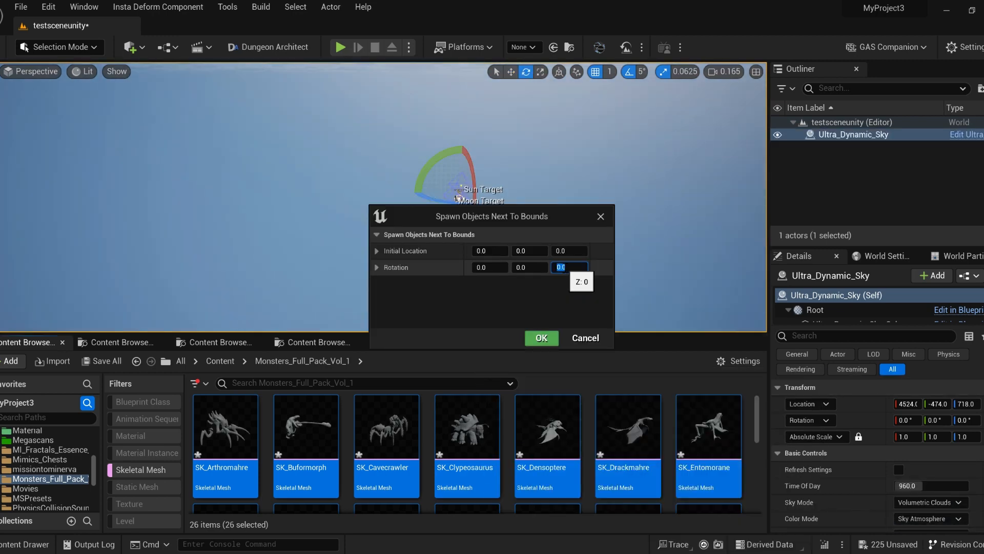
{"action": "left_click", "coordinate": [542, 338]}
{"action": "key", "text": "w"}
{"action": "right_click_drag", "start_coordinate": [435, 205], "coordinate": [241, 180]}
{"action": "scroll", "coordinate": [487, 192], "scroll_direction": "up", "scroll_amount": 1}
{"action": "key", "text": "s"}
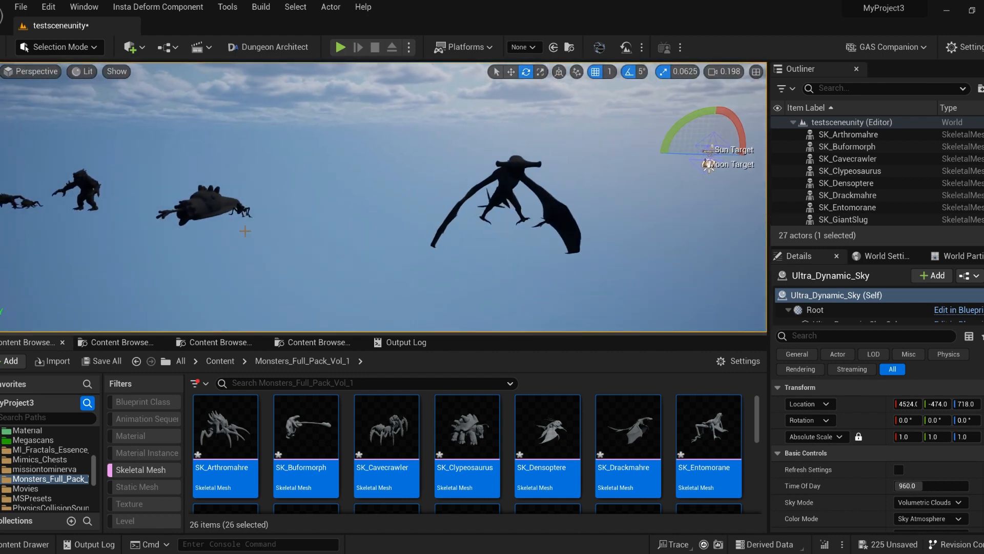
Check the material slots of the SK_Arthromahre skeletal mesh, close its editor and bring up the actors that can be added.
{"action": "left_click", "coordinate": [269, 417]}
{"action": "left_click", "coordinate": [232, 428]}
{"action": "double_click", "coordinate": [233, 428]}
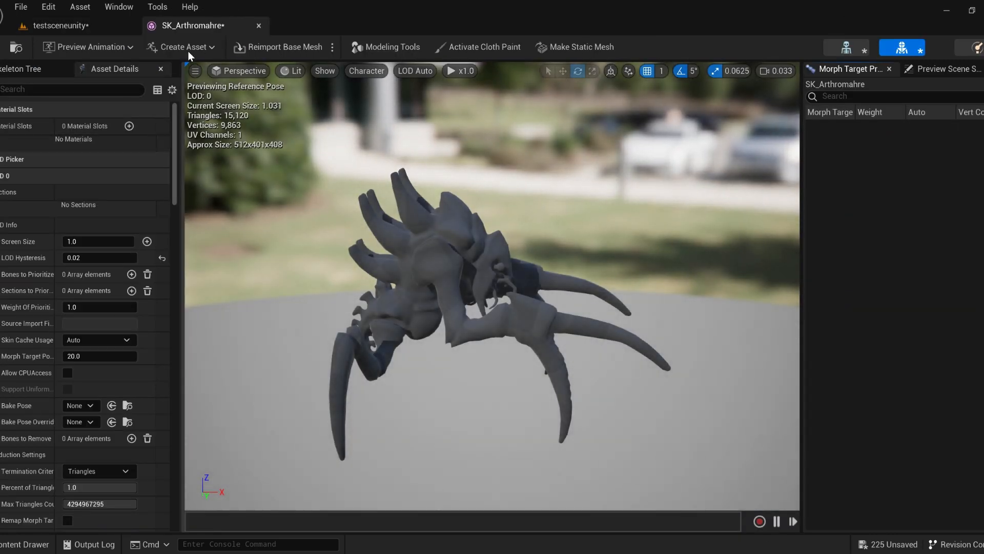
{"action": "middle_click", "coordinate": [186, 29]}
{"action": "left_click", "coordinate": [130, 47]}
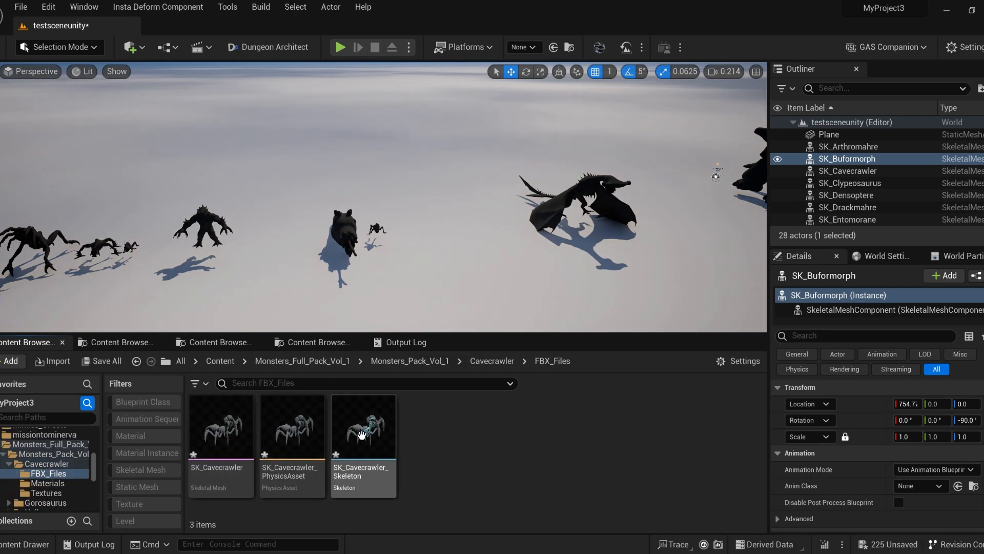
Examine the Cavecrawler skeleton, physics asset and textures, and go back to the Monsters_Pack_Vol_1 folder.
{"action": "double_click", "coordinate": [362, 434]}
{"action": "scroll", "coordinate": [102, 256], "scroll_direction": "down", "scroll_amount": 3}
{"action": "left_click", "coordinate": [98, 354]}
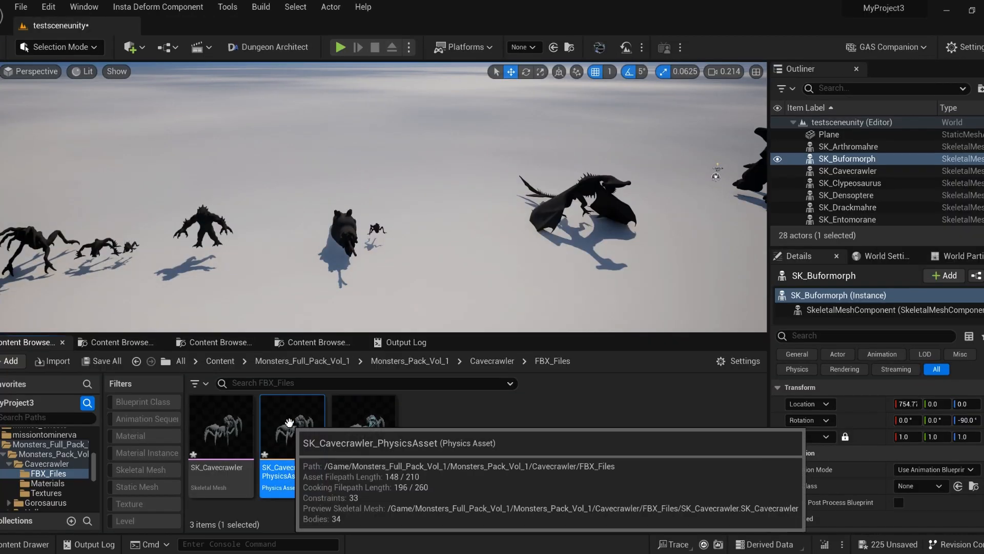
{"action": "double_click", "coordinate": [282, 428]}
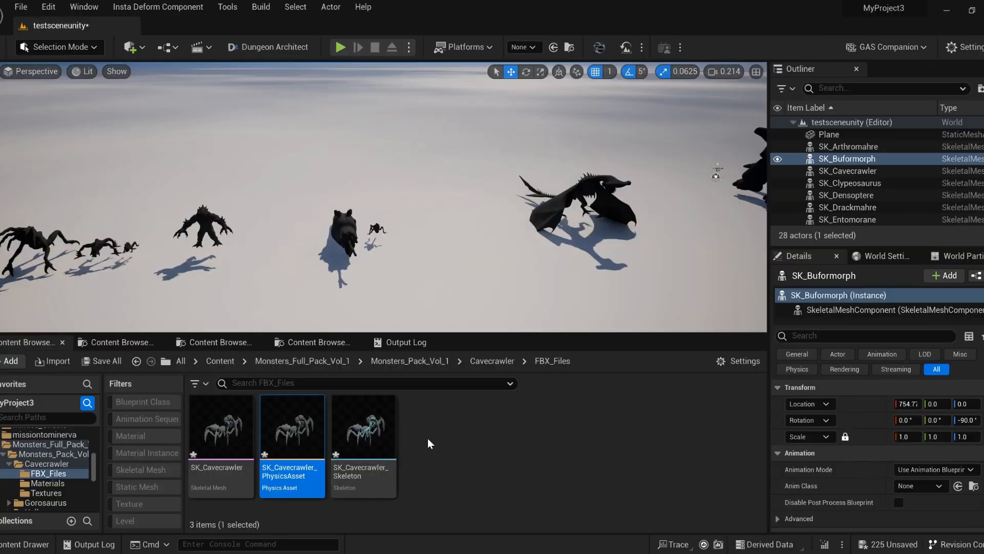
{"action": "key", "text": "alt+Left"}
{"action": "double_click", "coordinate": [363, 426]}
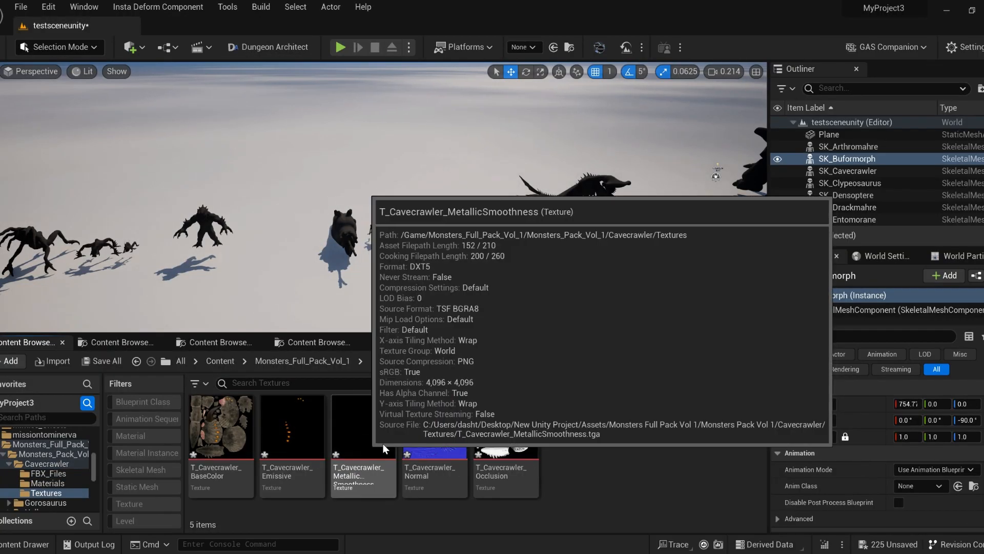
{"action": "key", "text": "alt+Left"}
{"action": "key", "text": "alt+Left"}
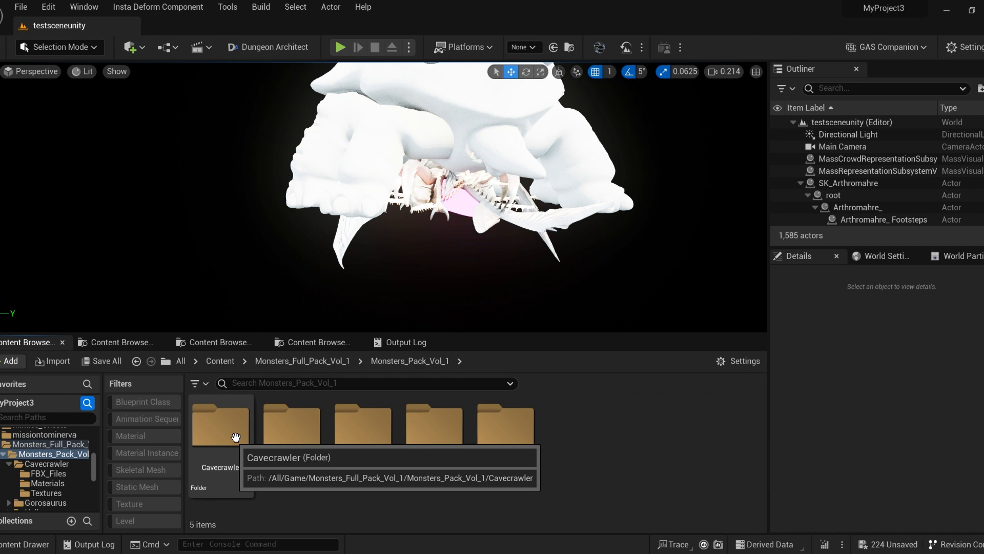
Start an import into Cavecrawler's FBX_Files folder and browse to the Unity project's Monsters Pack Vol 1 > Cavecrawler > FBX Files.
{"action": "left_click", "coordinate": [48, 474]}
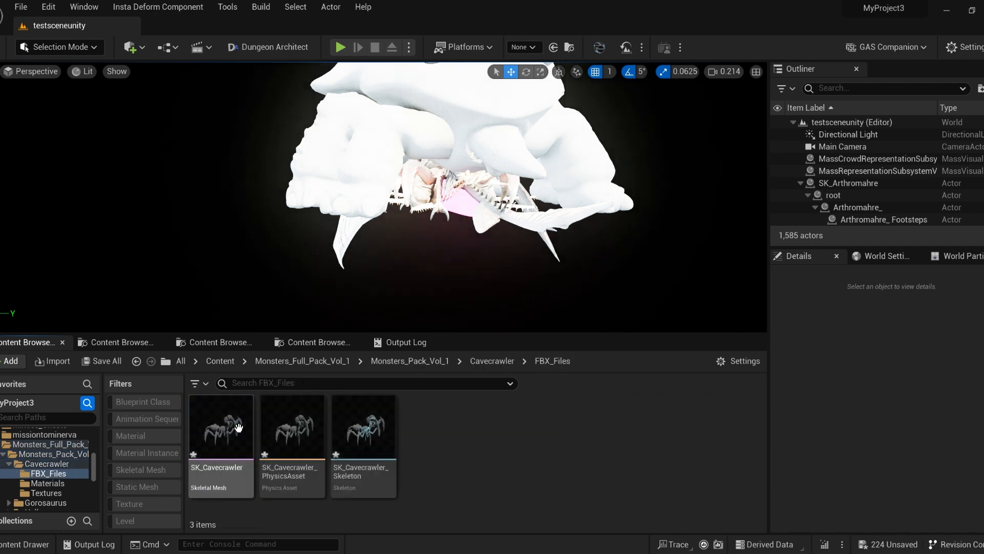
{"action": "left_click", "coordinate": [53, 360]}
{"action": "scroll", "coordinate": [157, 123], "scroll_direction": "down", "scroll_amount": 3}
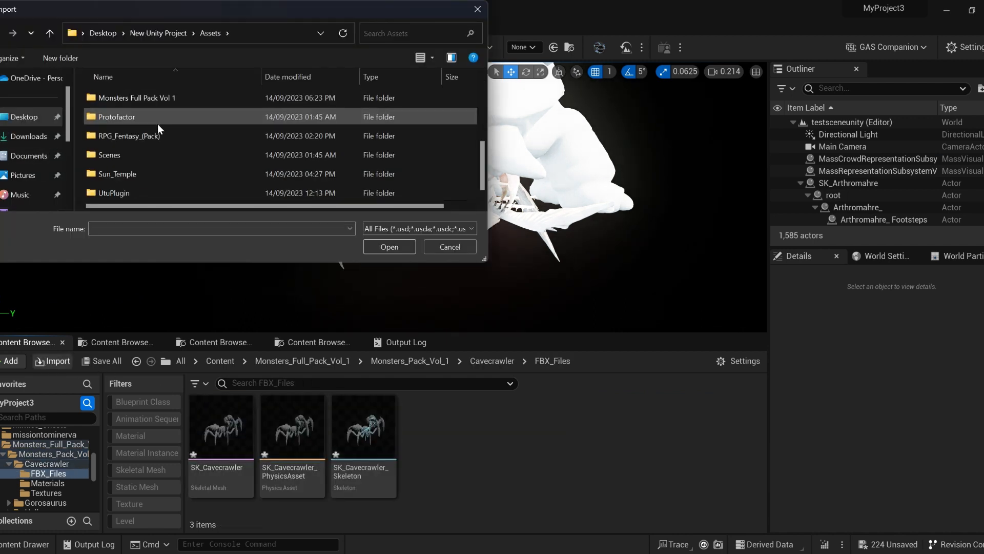
{"action": "scroll", "coordinate": [157, 128], "scroll_direction": "up", "scroll_amount": 1}
{"action": "double_click", "coordinate": [152, 151]}
{"action": "double_click", "coordinate": [137, 101]}
{"action": "double_click", "coordinate": [137, 100]}
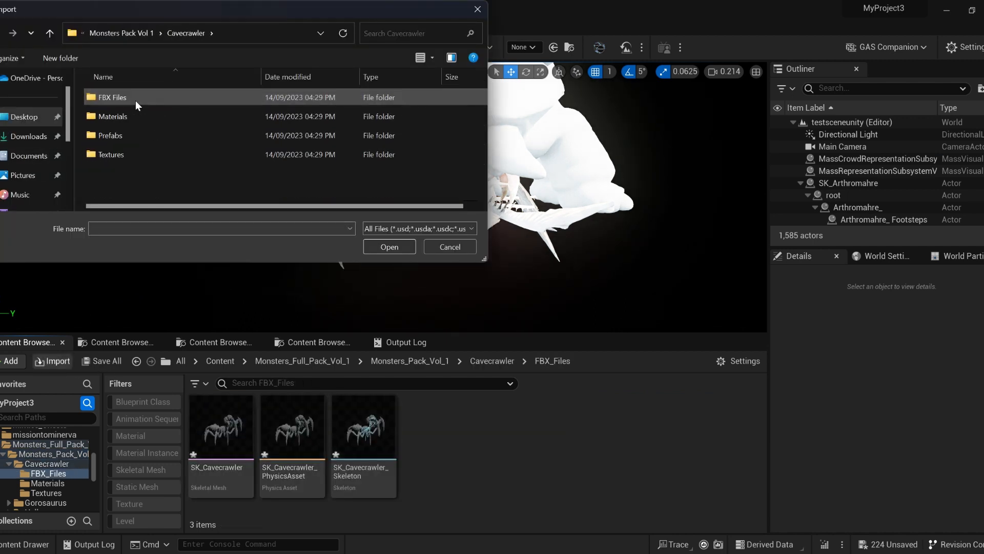
{"action": "double_click", "coordinate": [135, 100]}
Import all animations from Cavecrawler@ClawAttackLeft through Cavecrawler@StingerAttack onto SK_Cavecrawler_Skeleton, and close the Message Log.
{"action": "left_click", "coordinate": [371, 101]}
{"action": "left_click_drag", "start_coordinate": [481, 100], "coordinate": [481, 122]}
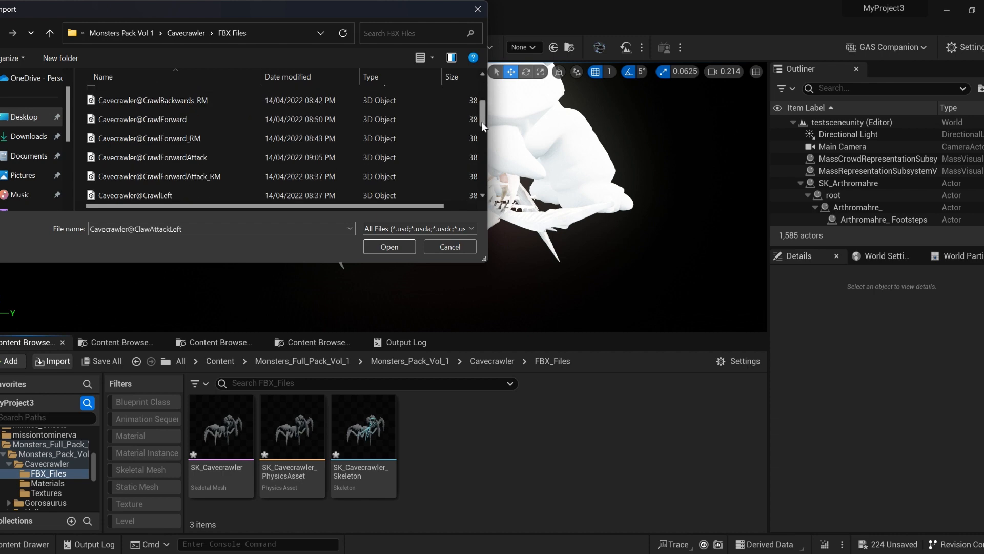
{"action": "left_click", "coordinate": [152, 174], "text": "shift"}
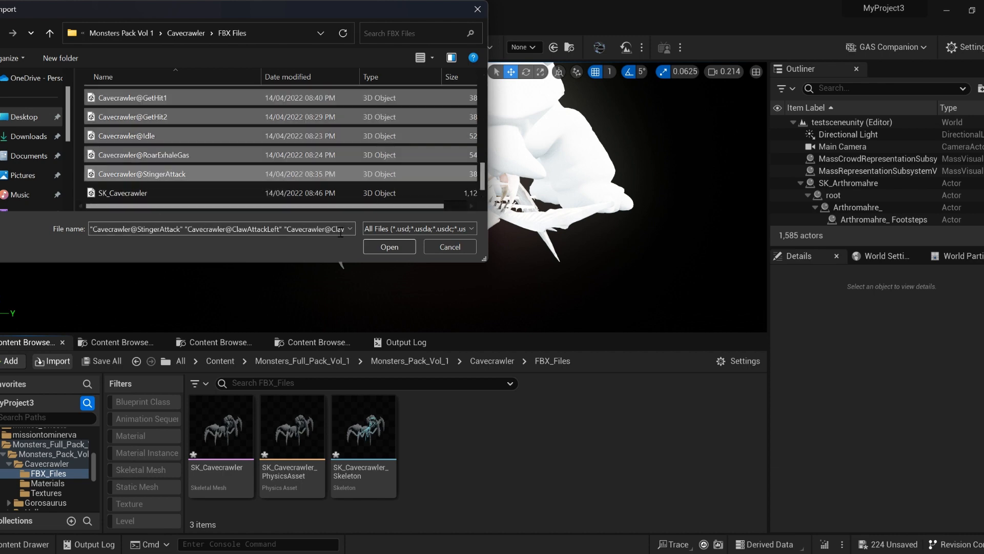
{"action": "left_click", "coordinate": [385, 248]}
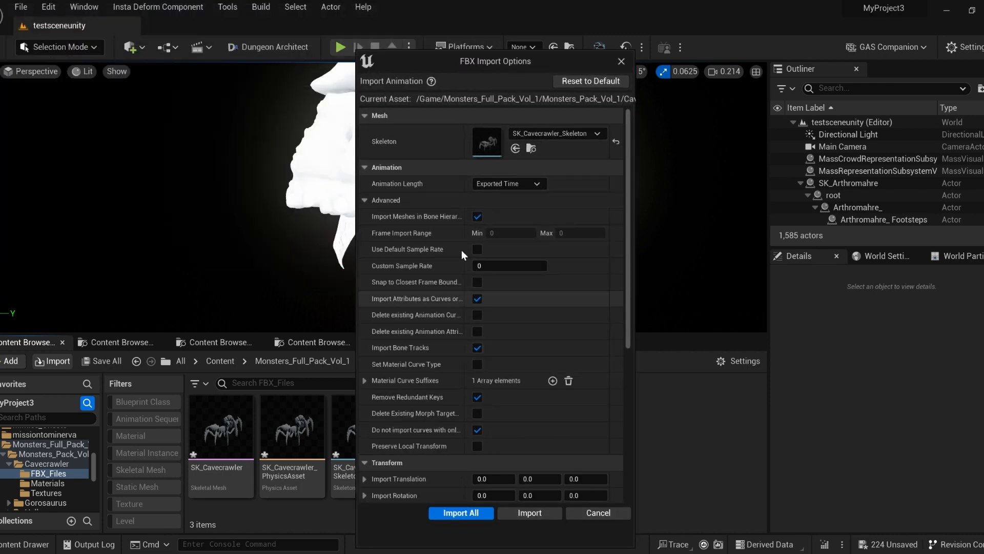
{"action": "left_click", "coordinate": [471, 511]}
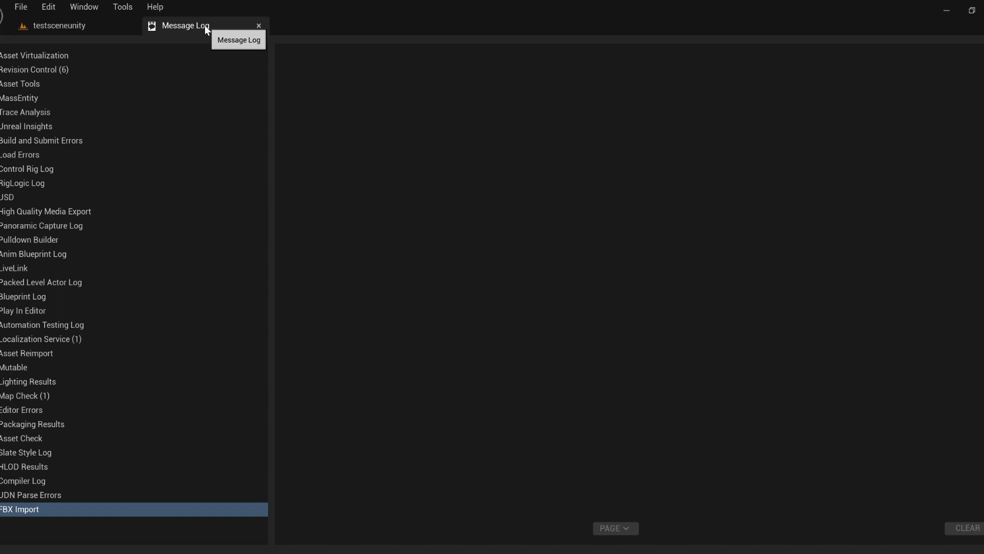
{"action": "left_click", "coordinate": [257, 26]}
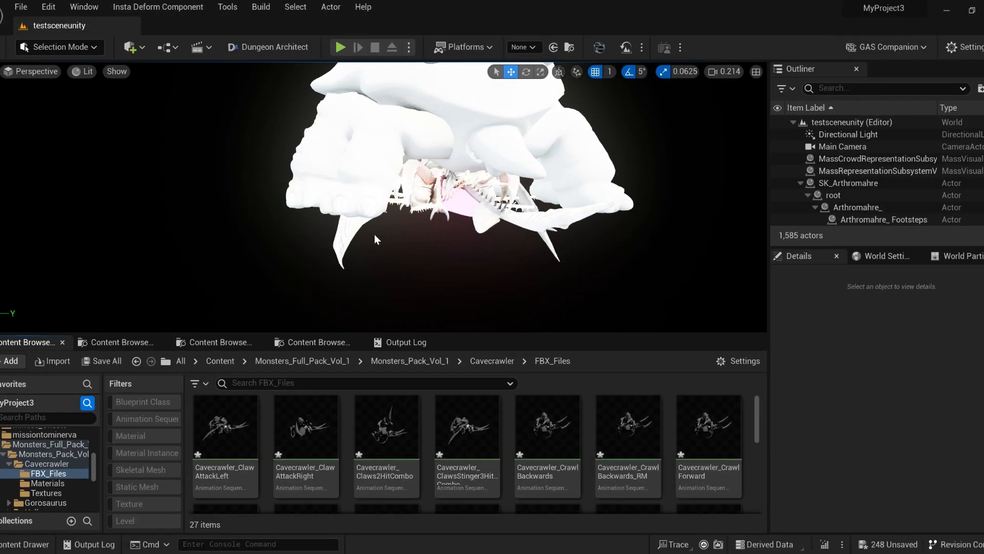
Preview several imported Cavecrawler animations, including CrawlBackwards, CrawlLeftAttack_RM and Idle, and close the animation editor.
{"action": "double_click", "coordinate": [548, 430]}
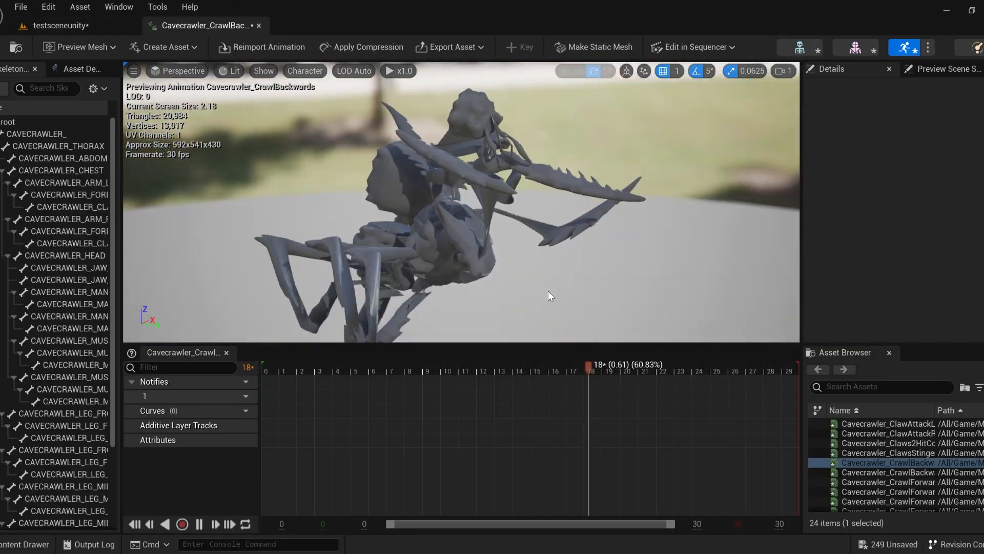
{"action": "double_click", "coordinate": [873, 482]}
{"action": "scroll", "coordinate": [862, 475], "scroll_direction": "down", "scroll_amount": 4}
{"action": "double_click", "coordinate": [866, 472]}
{"action": "scroll", "coordinate": [865, 477], "scroll_direction": "down", "scroll_amount": 4}
{"action": "double_click", "coordinate": [863, 488]}
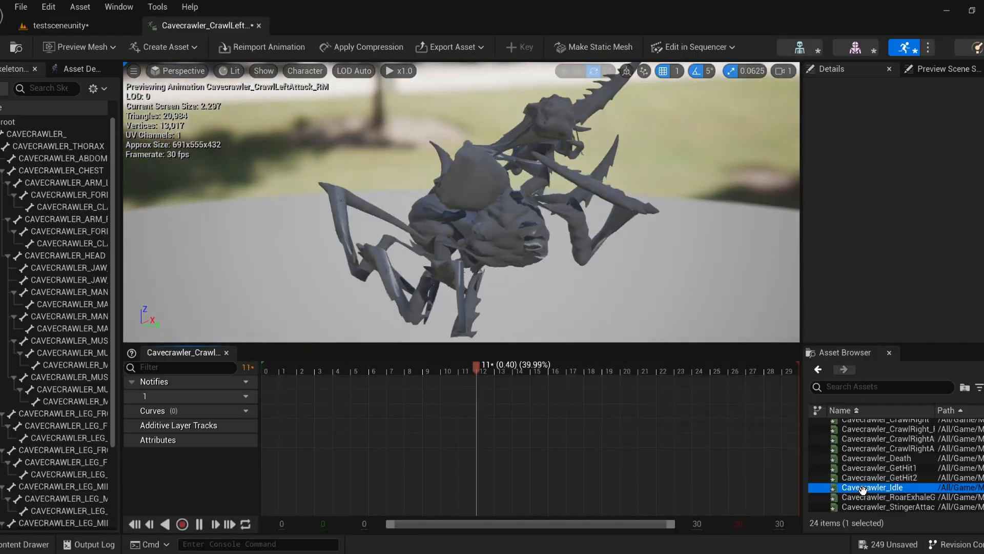
{"action": "left_click", "coordinate": [258, 26]}
Go to Hellcreeper's FBX_Files folder and start an import from the Unity project's Hellcreeper > FBX Files folder.
{"action": "left_click", "coordinate": [9, 463]}
{"action": "left_click", "coordinate": [45, 483]}
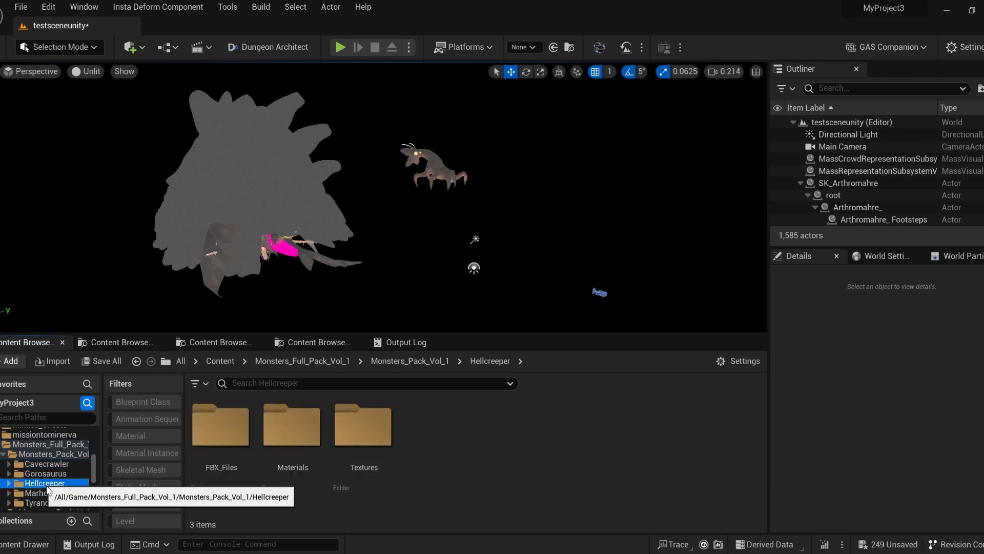
{"action": "double_click", "coordinate": [220, 431]}
{"action": "left_click", "coordinate": [66, 366]}
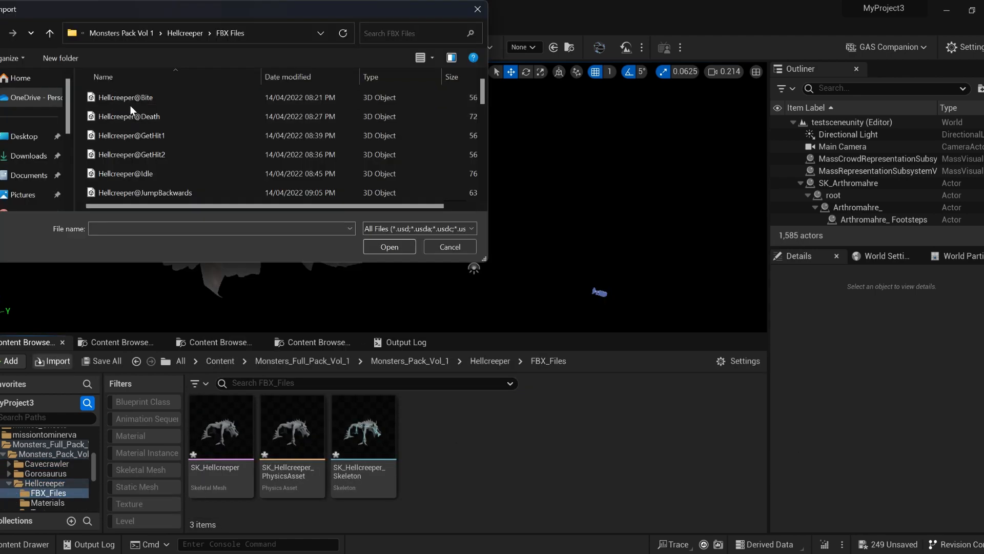
Import all Hellcreeper animation FBX files, without the last file in the list, onto SK_Hellcreeper_Skeleton.
{"action": "left_click", "coordinate": [130, 107]}
{"action": "key", "text": "ctrl+a"}
{"action": "scroll", "coordinate": [154, 131], "scroll_direction": "down", "scroll_amount": 8}
{"action": "left_click", "coordinate": [130, 193], "text": "ctrl"}
{"action": "left_click", "coordinate": [389, 246]}
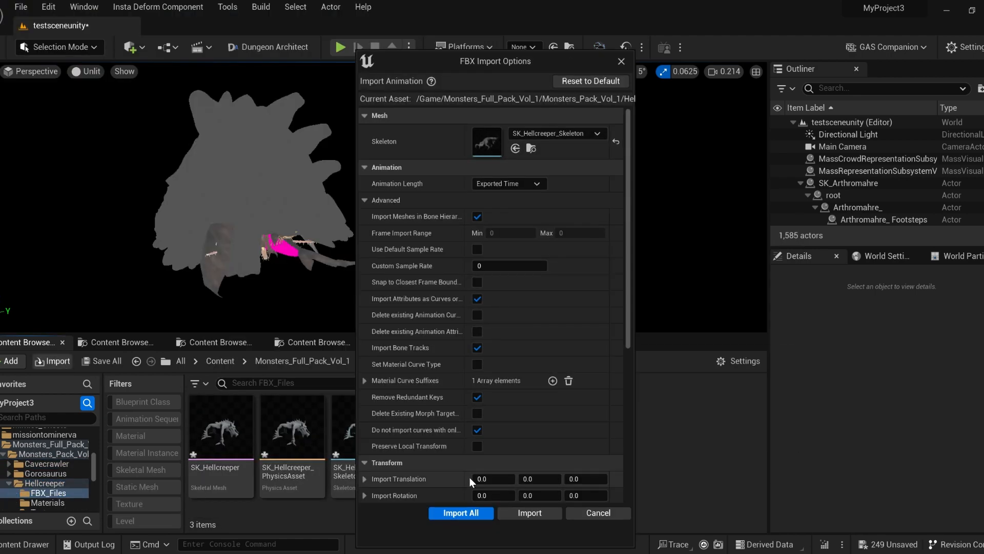
{"action": "left_click", "coordinate": [474, 509]}
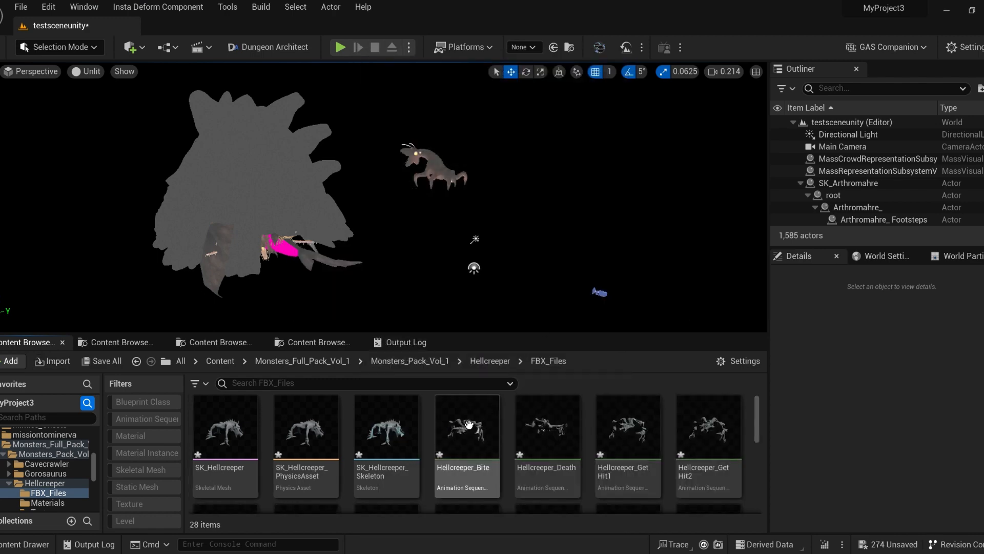
Examine the bone tree of SK_Hellcreeper_Skeleton and preview the Hellcreeper_Bite animation with the bone names readable.
{"action": "double_click", "coordinate": [467, 425]}
{"action": "middle_click", "coordinate": [188, 27]}
{"action": "left_click", "coordinate": [379, 417]}
{"action": "double_click", "coordinate": [378, 418]}
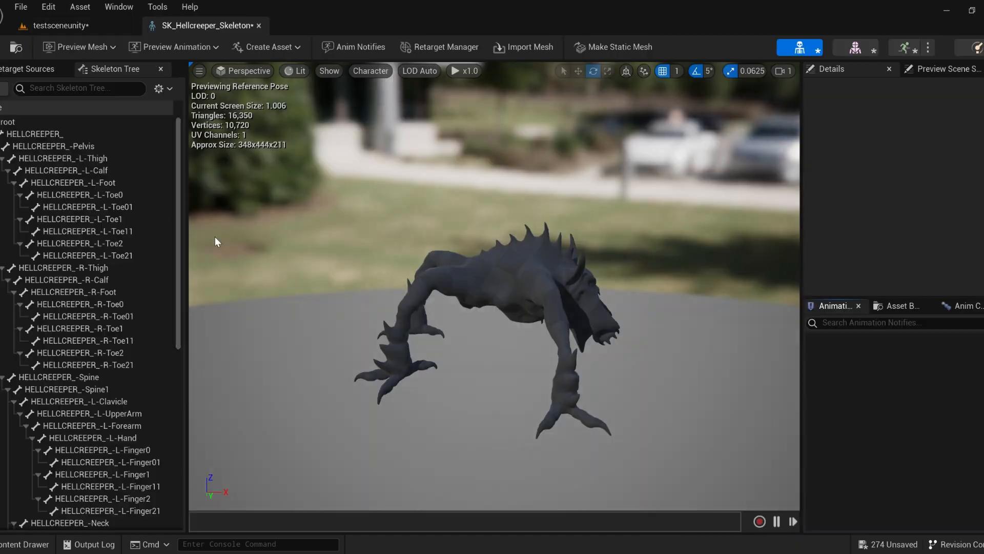
{"action": "left_click", "coordinate": [122, 268]}
{"action": "left_click", "coordinate": [124, 303]}
{"action": "middle_click", "coordinate": [204, 26]}
{"action": "double_click", "coordinate": [466, 429]}
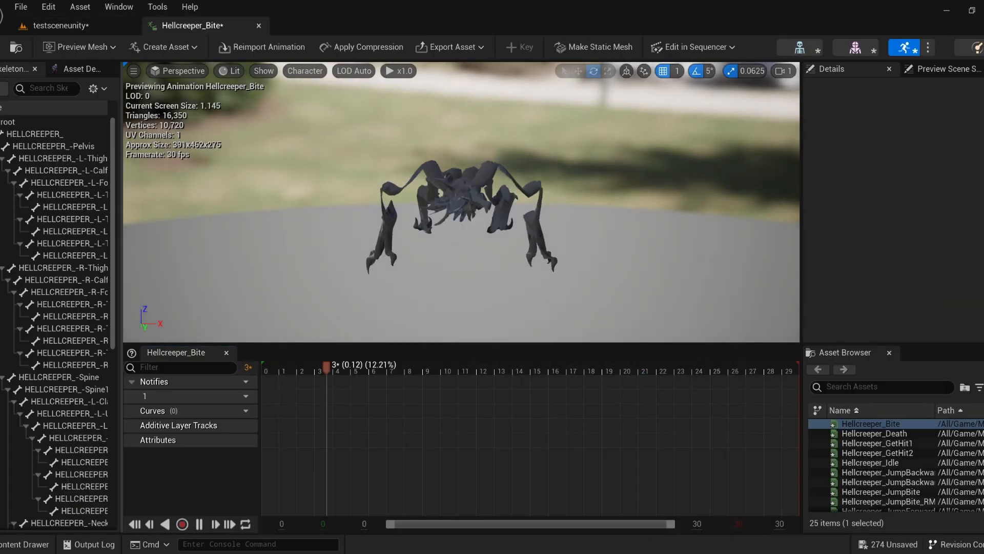
{"action": "left_click_drag", "start_coordinate": [122, 207], "coordinate": [214, 207]}
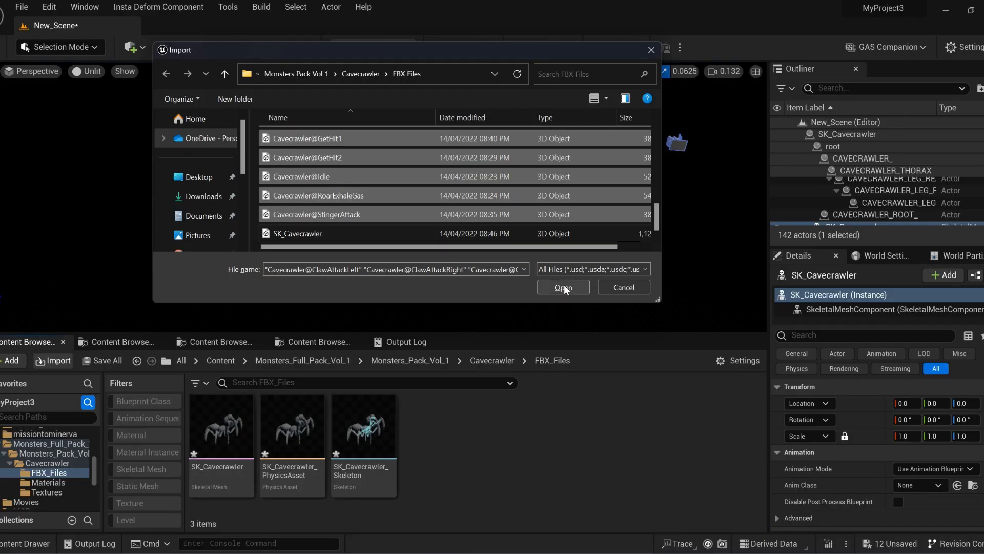
Import the selected Cavecrawler animation FBX files into its FBX_Files folder, reviewing the transform and miscellaneous FBX import options.
{"action": "left_click", "coordinate": [564, 287]}
{"action": "scroll", "coordinate": [544, 305], "scroll_direction": "down", "scroll_amount": 3}
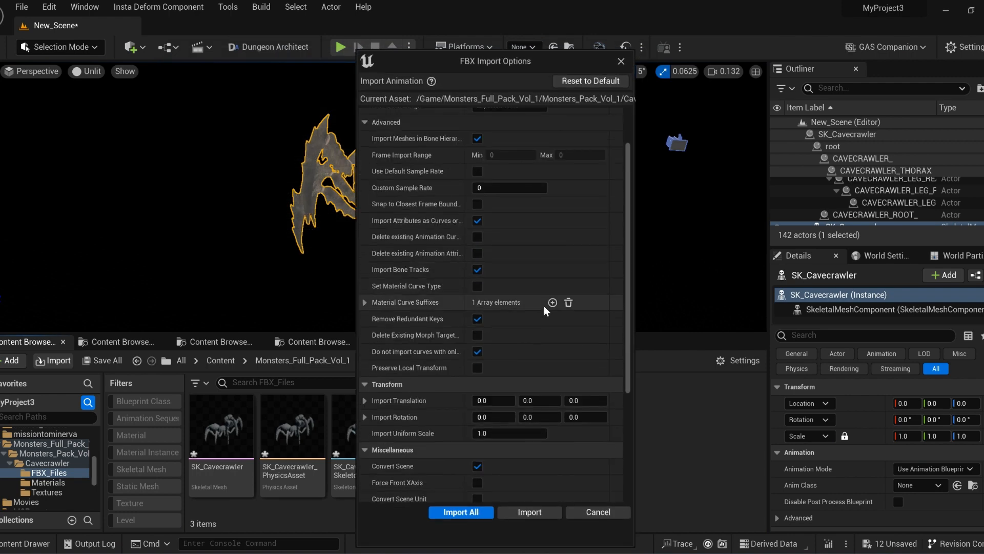
{"action": "scroll", "coordinate": [524, 416], "scroll_direction": "down", "scroll_amount": 2}
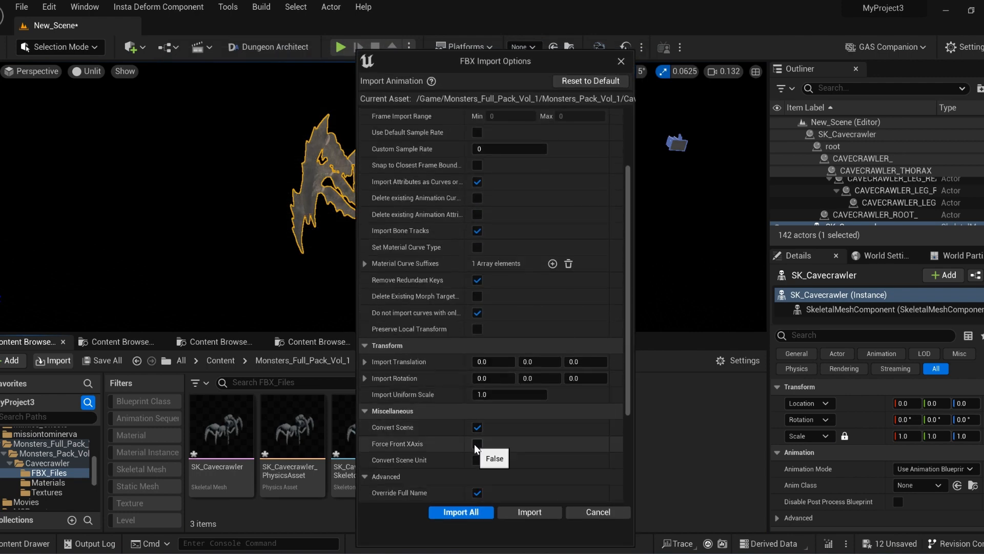
{"action": "scroll", "coordinate": [511, 450], "scroll_direction": "down", "scroll_amount": 2}
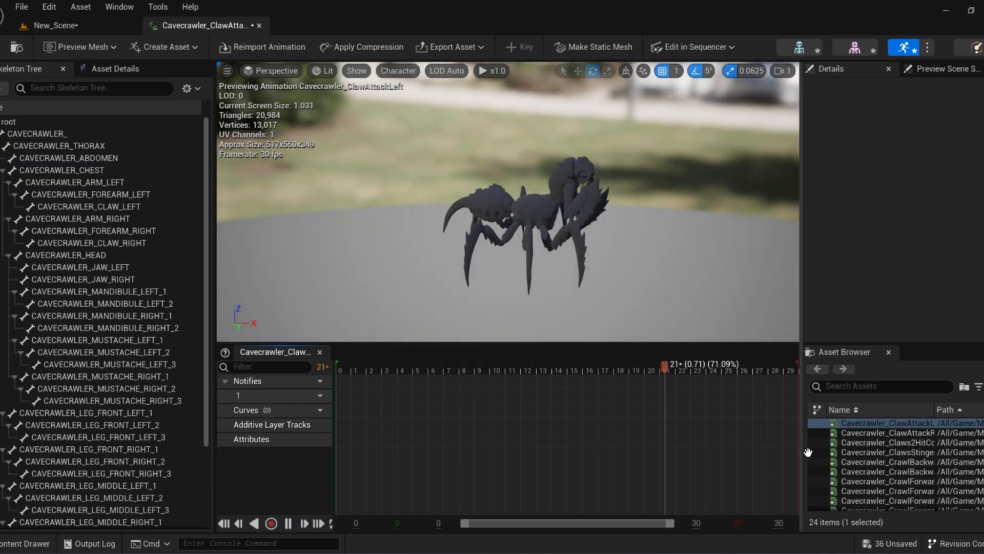
Preview the imported Cavecrawler animations, including Claws2HitCombo, Death and RoarExhaleGas.
{"action": "double_click", "coordinate": [882, 443]}
{"action": "scroll", "coordinate": [933, 462], "scroll_direction": "down", "scroll_amount": 3}
{"action": "scroll", "coordinate": [933, 462], "scroll_direction": "down", "scroll_amount": 3}
{"action": "left_click", "coordinate": [881, 479]}
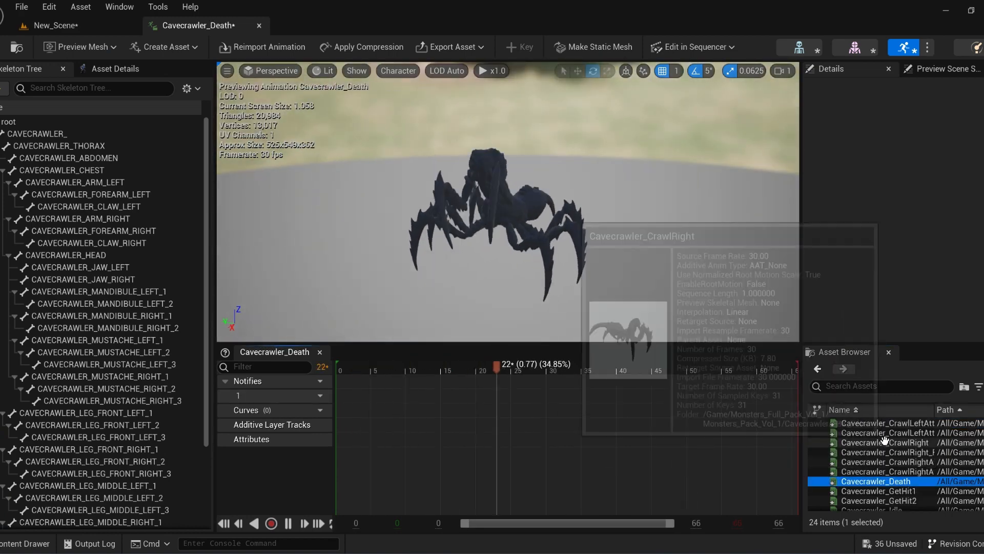
{"action": "left_click", "coordinate": [882, 472]}
{"action": "left_click", "coordinate": [882, 499]}
{"action": "left_click", "coordinate": [882, 496]}
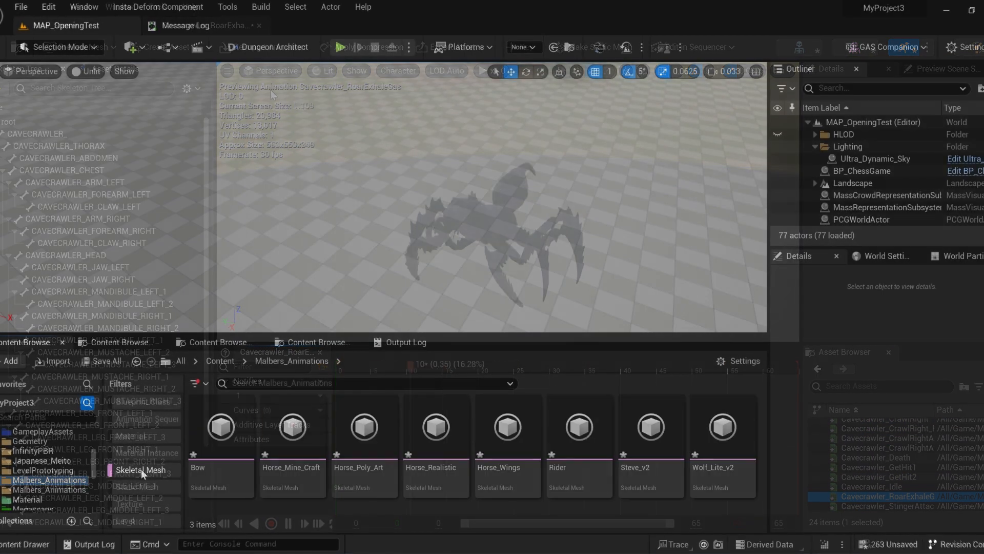
Place the Horse_Poly_Art skeletal mesh in the MAP_OpeningTest level and inspect it up close from the side.
{"action": "left_click_drag", "start_coordinate": [364, 428], "coordinate": [372, 237]}
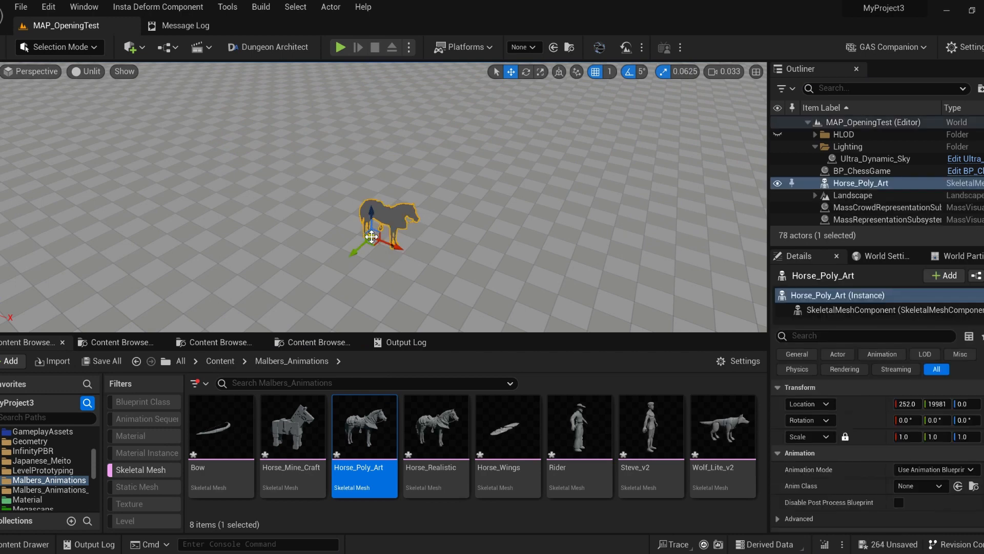
{"action": "left_click", "coordinate": [131, 73]}
{"action": "right_click_drag", "start_coordinate": [269, 102], "coordinate": [300, 97]}
{"action": "key", "text": "w"}
{"action": "scroll", "coordinate": [269, 103], "scroll_direction": "up", "scroll_amount": 4}
{"action": "scroll", "coordinate": [269, 103], "scroll_direction": "down", "scroll_amount": 1}
{"action": "key", "text": "s"}
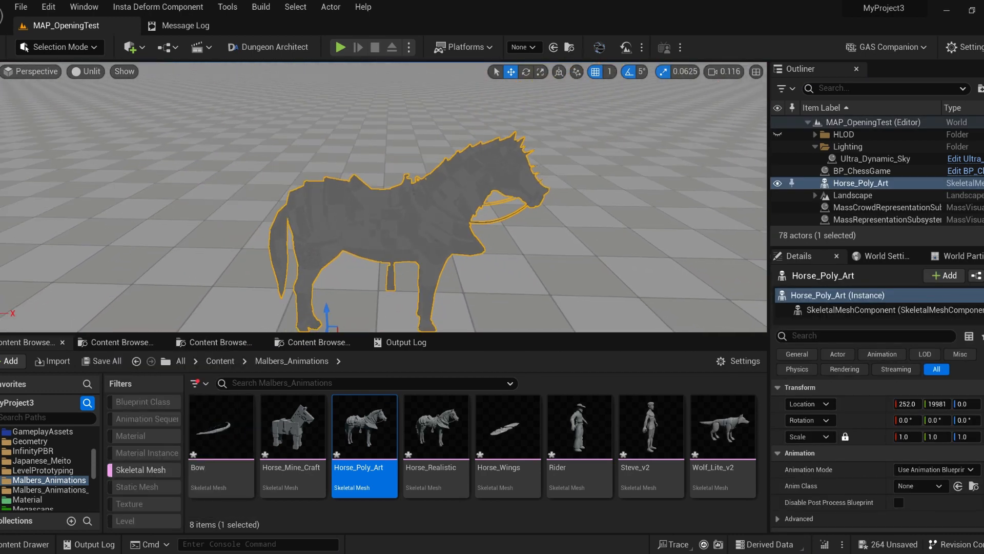
Browse the static meshes in the Malbers_Animations folder and clear the asset type filter.
{"action": "left_click", "coordinate": [141, 487]}
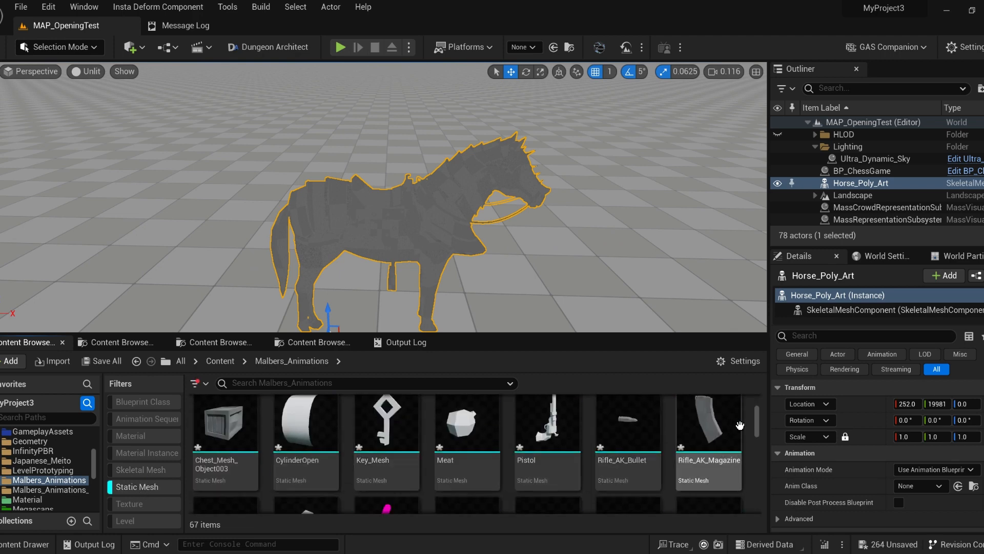
{"action": "scroll", "coordinate": [758, 456], "scroll_direction": "down", "scroll_amount": 5}
{"action": "left_click", "coordinate": [141, 488]}
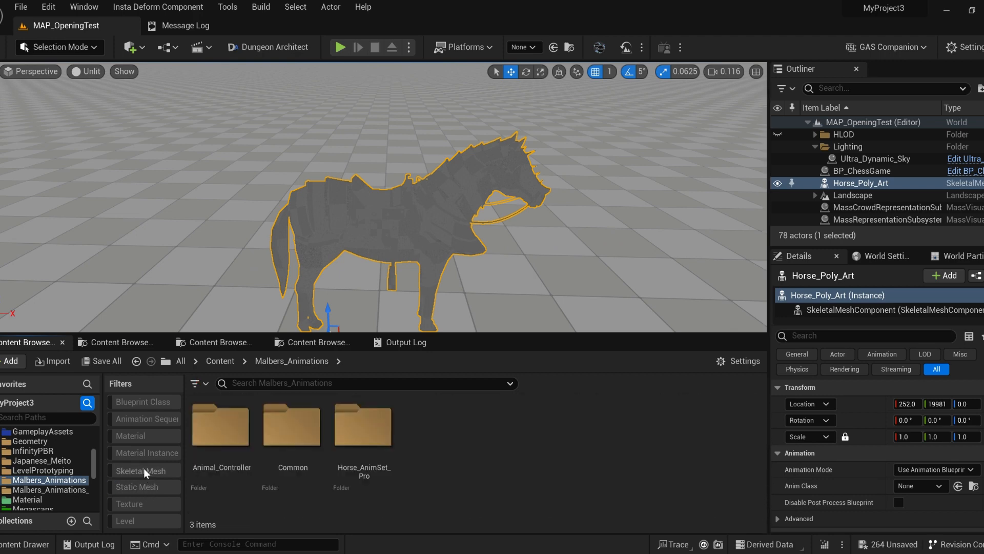
Inspect the Horse_Poly_Art skeletal mesh and its bone hierarchy, and close its editor and the Message Log.
{"action": "left_click", "coordinate": [143, 470]}
{"action": "double_click", "coordinate": [365, 428]}
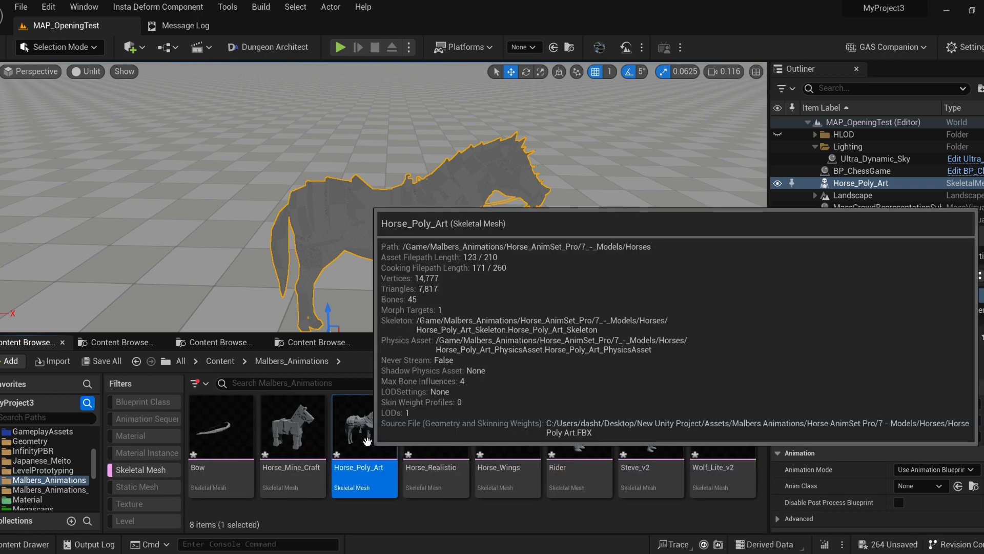
{"action": "left_click", "coordinate": [29, 69]}
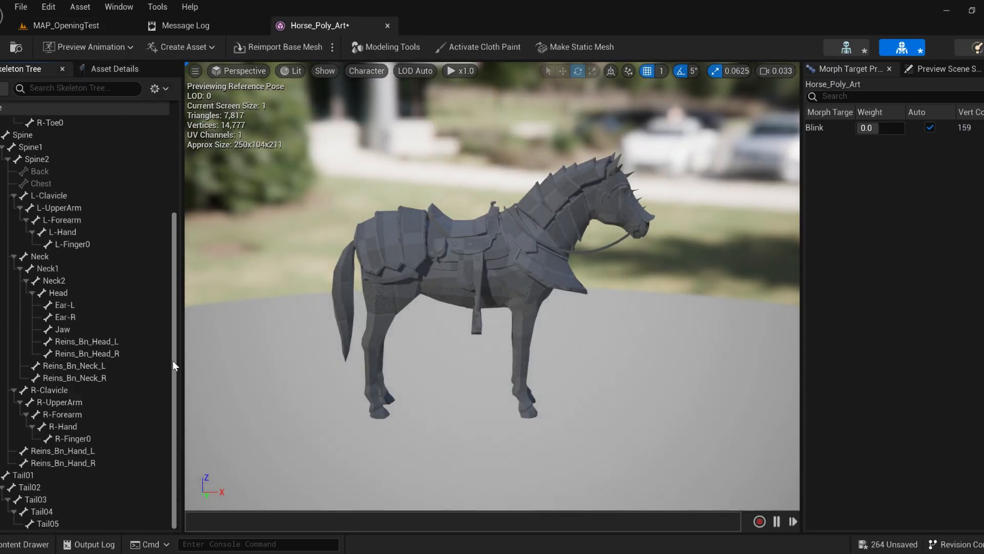
{"action": "middle_click", "coordinate": [328, 26]}
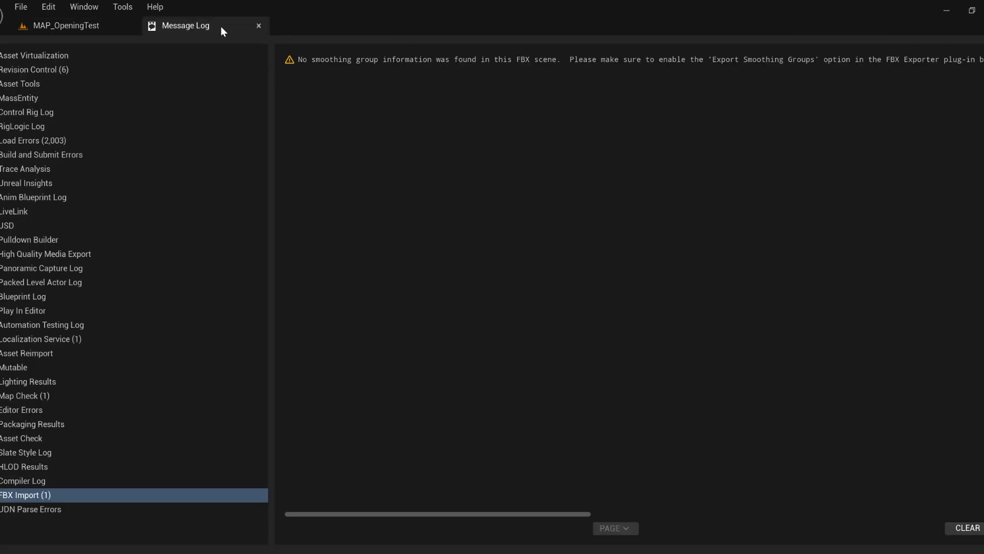
{"action": "middle_click", "coordinate": [220, 26]}
Check the contents of the Malbers_Animations_customimport folder, including its skeletal meshes.
{"action": "left_click", "coordinate": [131, 469]}
{"action": "left_click", "coordinate": [60, 489]}
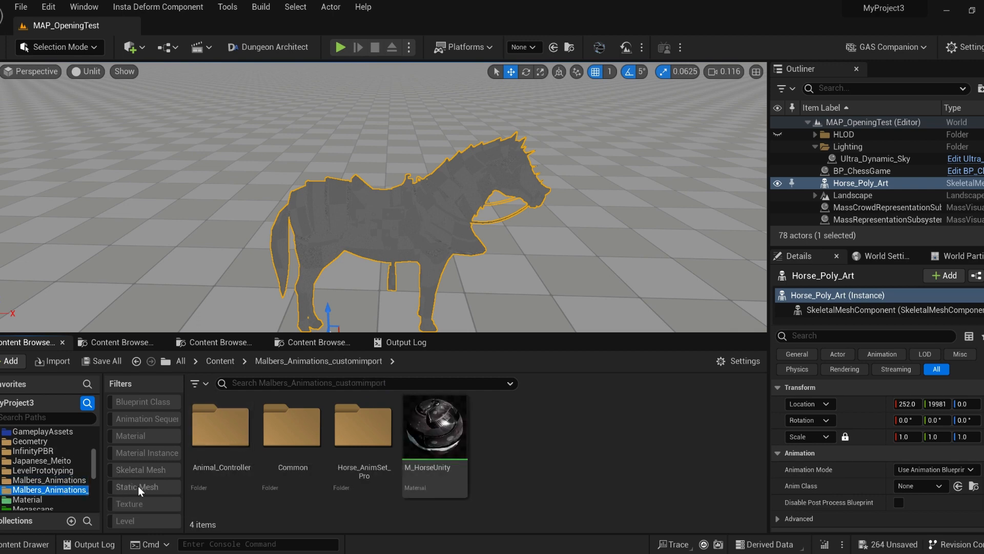
{"action": "left_click", "coordinate": [137, 468]}
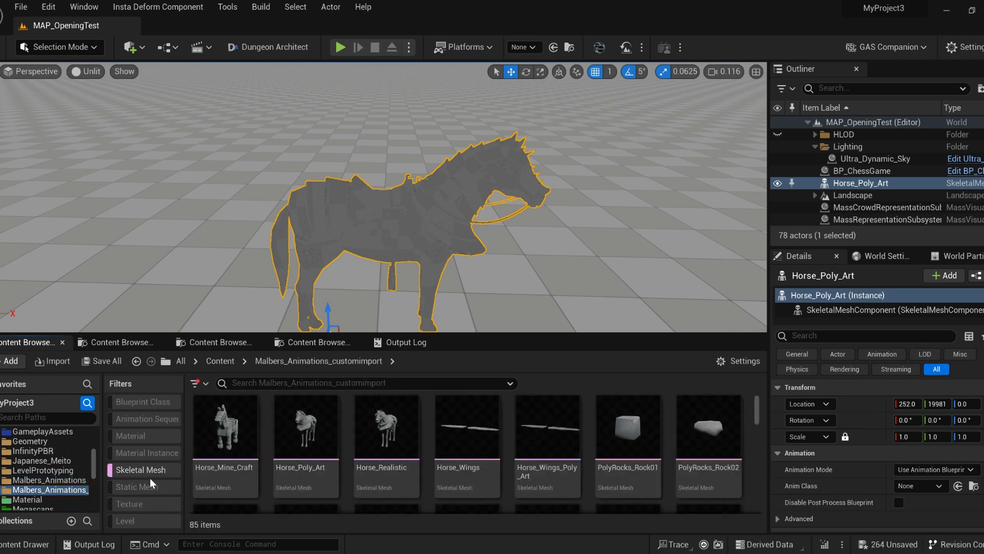
{"action": "left_click", "coordinate": [148, 473]}
Show only the levels in the Malbers_Animations folder and delete the Horse_Poly_Art actor from the current level.
{"action": "left_click", "coordinate": [134, 520]}
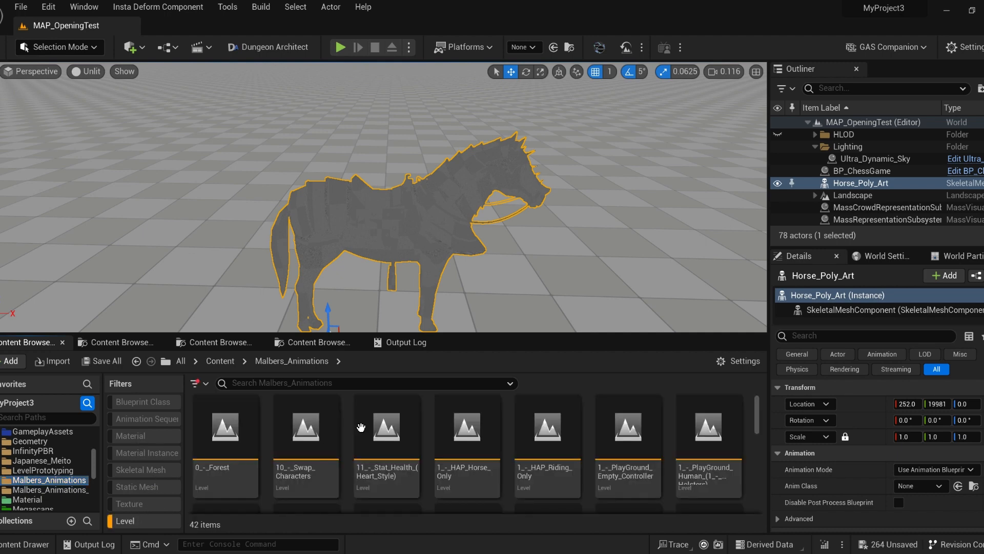
{"action": "right_click_drag", "start_coordinate": [398, 240], "coordinate": [370, 266]}
{"action": "key", "text": "Delete"}
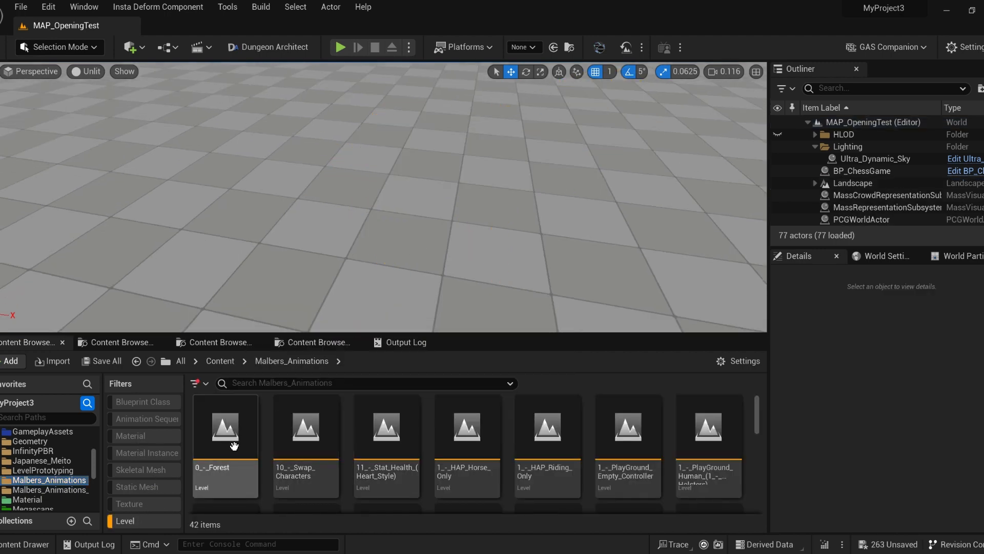
Look over the 2_-_HAP_Riding_Combat_1 level and browse the remaining Malbers_Animations levels.
{"action": "right_click_drag", "start_coordinate": [385, 205], "coordinate": [454, 174]}
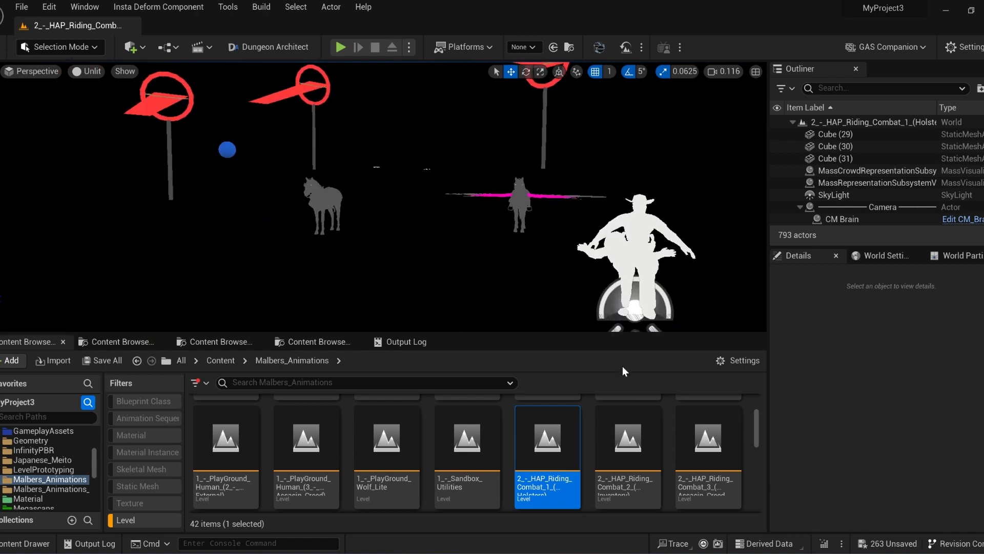
{"action": "scroll", "coordinate": [605, 435], "scroll_direction": "down", "scroll_amount": 3}
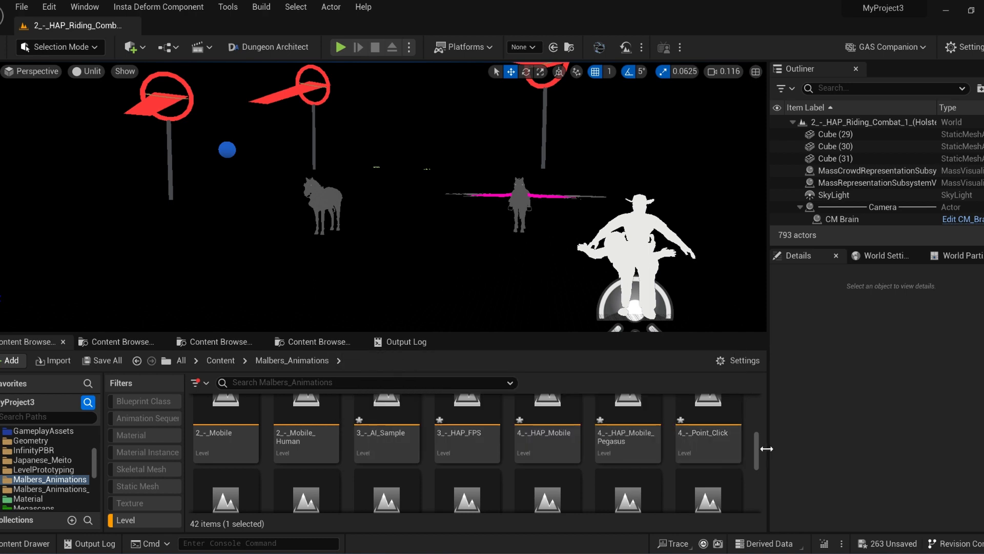
{"action": "left_click_drag", "start_coordinate": [759, 450], "coordinate": [755, 473]}
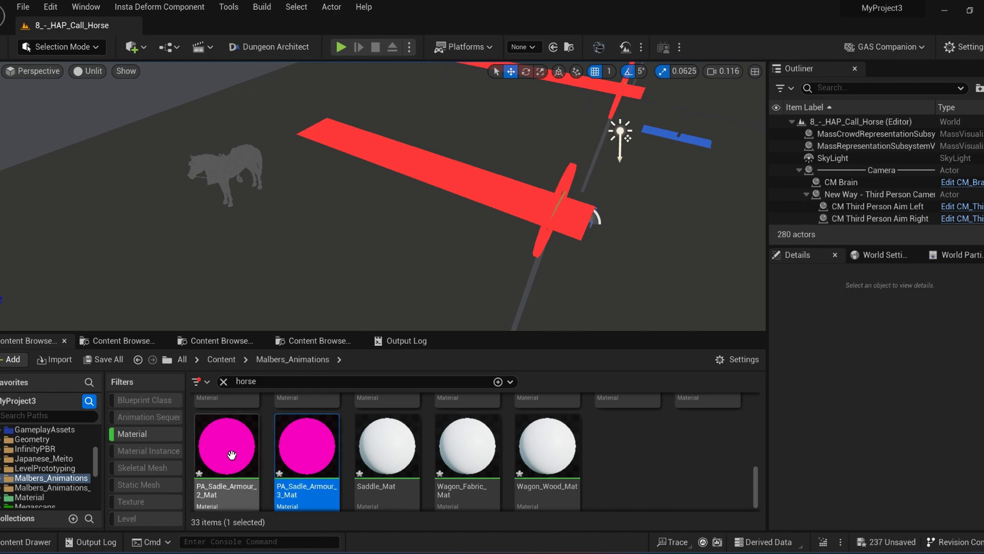
Examine the PA_Sadle_Armour_2_Mat material graph, close it and look through the other materials found for horse.
{"action": "double_click", "coordinate": [231, 455]}
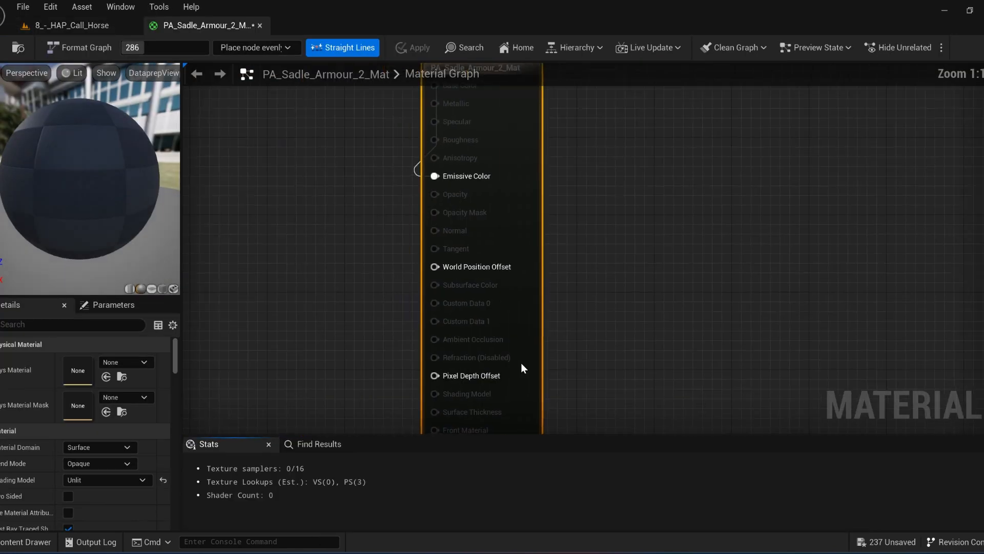
{"action": "scroll", "coordinate": [419, 287], "scroll_direction": "down", "scroll_amount": 6}
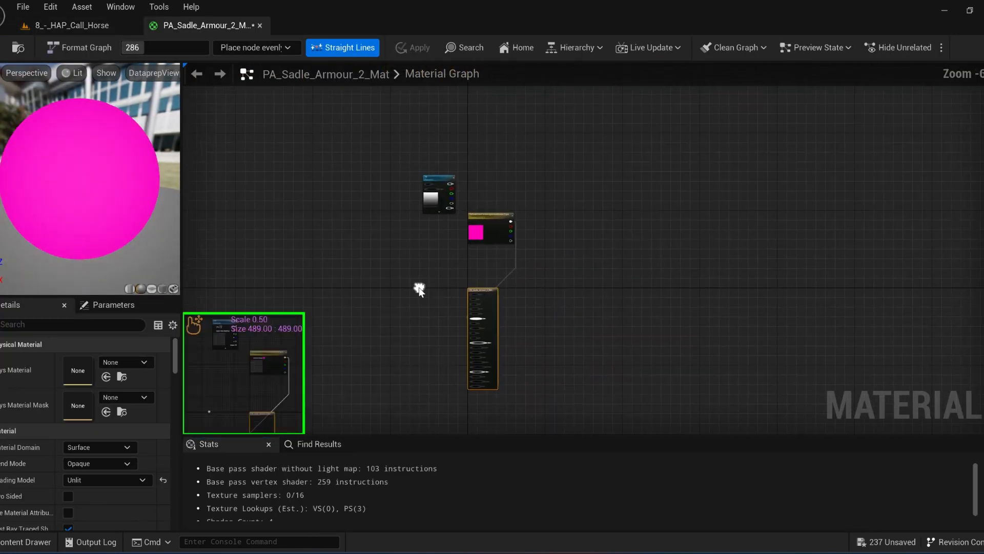
{"action": "middle_click", "coordinate": [236, 26]}
{"action": "scroll", "coordinate": [496, 448], "scroll_direction": "up", "scroll_amount": 4}
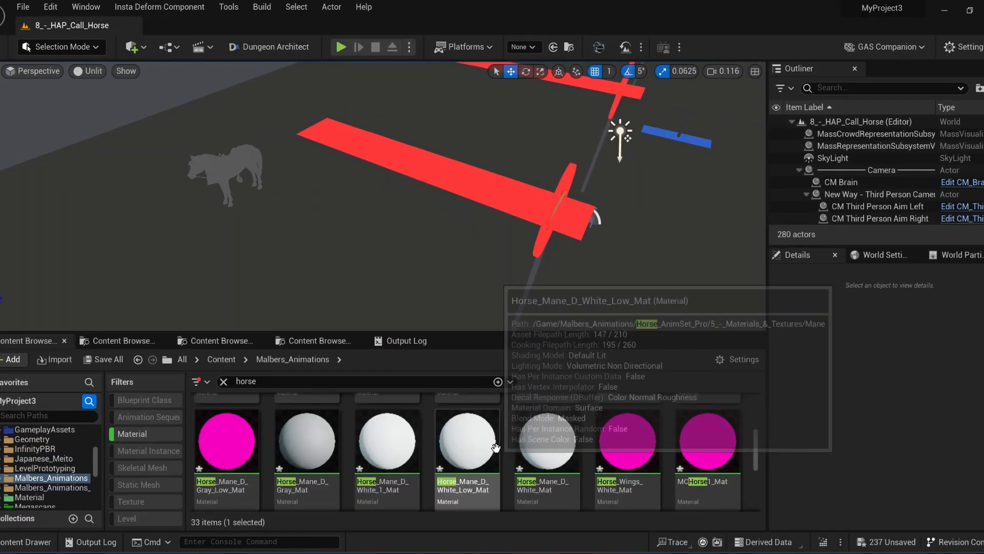
{"action": "scroll", "coordinate": [477, 441], "scroll_direction": "down", "scroll_amount": 2}
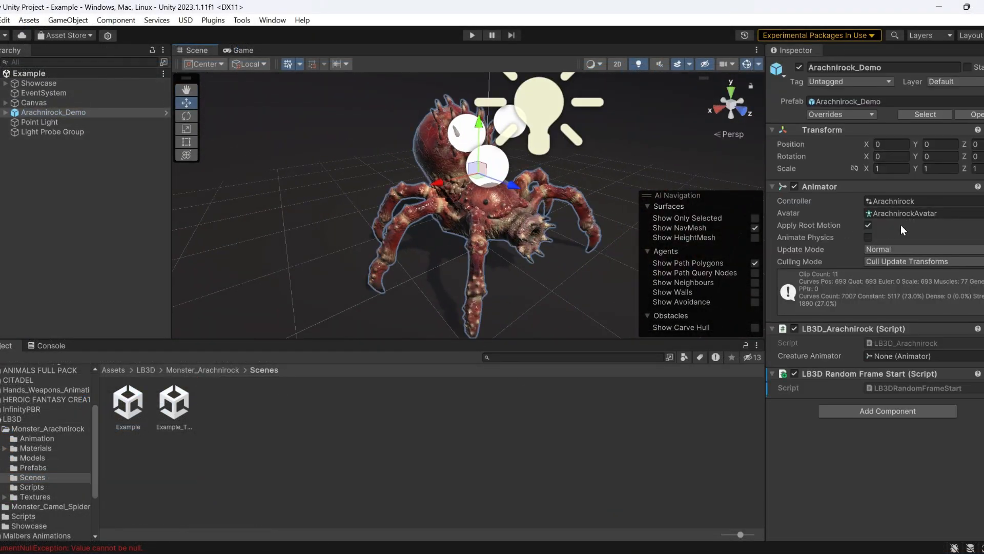
In Unity, check the material assigned to the Arachnirock mesh inside the Arachnirock_Demo prefab.
{"action": "left_click", "coordinate": [5, 113]}
{"action": "left_click", "coordinate": [50, 123]}
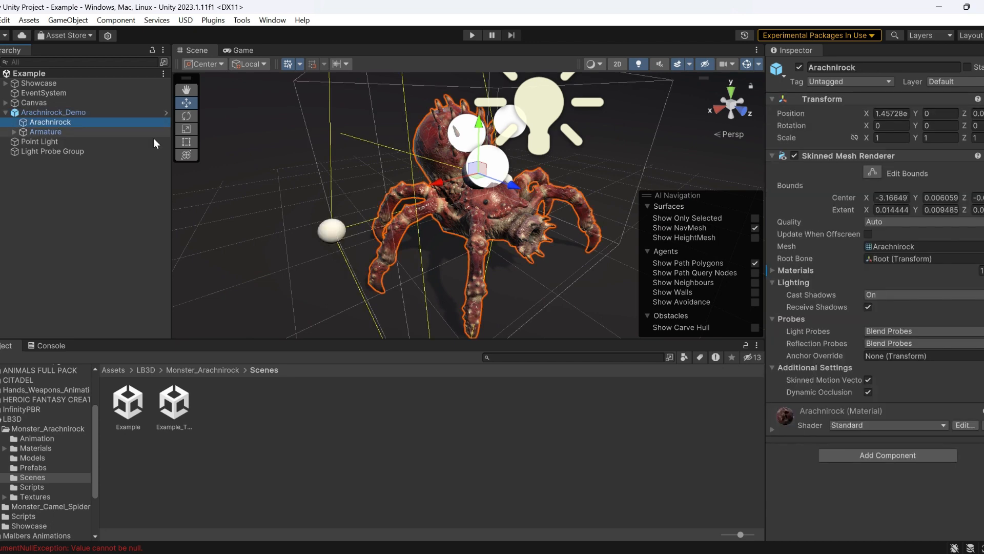
{"action": "left_click", "coordinate": [779, 271]}
Inspect the Arachnirock material in Monster_Arachnirock's Materials folder and the Arachnirock_original material in its Old subfolder.
{"action": "left_click", "coordinate": [35, 448]}
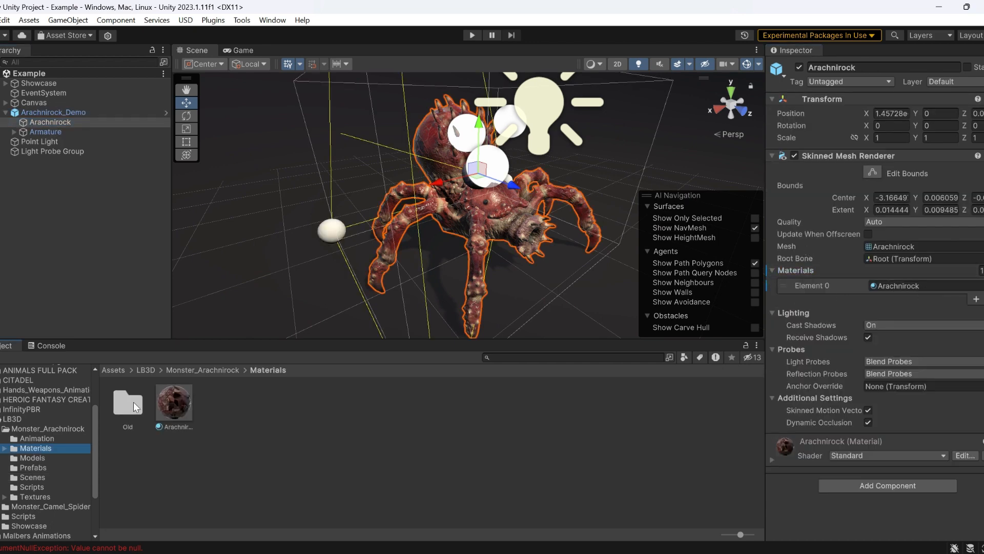
{"action": "left_click", "coordinate": [174, 402]}
{"action": "double_click", "coordinate": [128, 403]}
{"action": "left_click", "coordinate": [127, 403]}
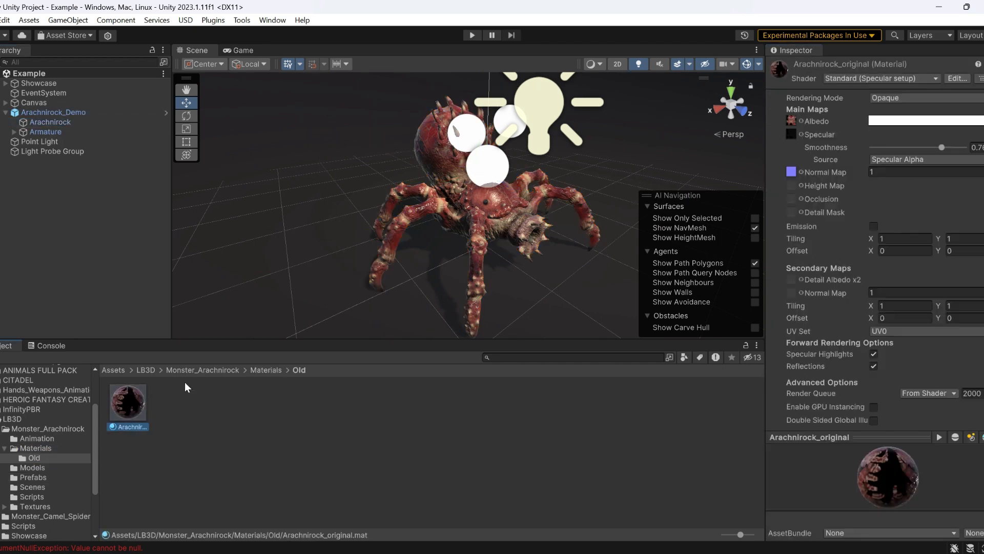
Inspect Monster_Arachnirock's Arachnirock material and the textures in its High_Detail folder, viewing the first one at full size.
{"action": "left_click", "coordinate": [35, 448]}
{"action": "left_click", "coordinate": [179, 402]}
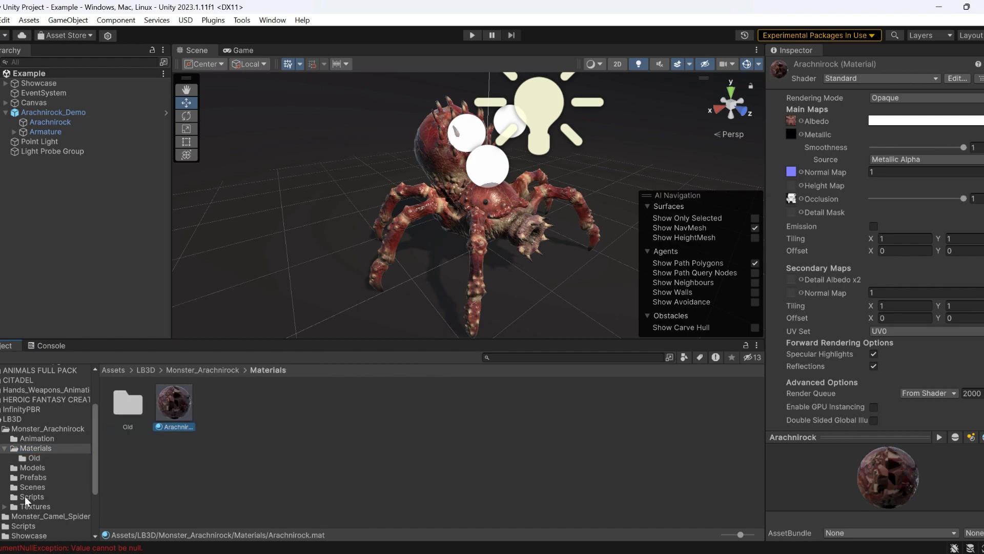
{"action": "left_click", "coordinate": [32, 506]}
{"action": "double_click", "coordinate": [171, 404]}
{"action": "double_click", "coordinate": [129, 403]}
{"action": "left_click", "coordinate": [983, 9]}
{"action": "left_click", "coordinate": [266, 403]}
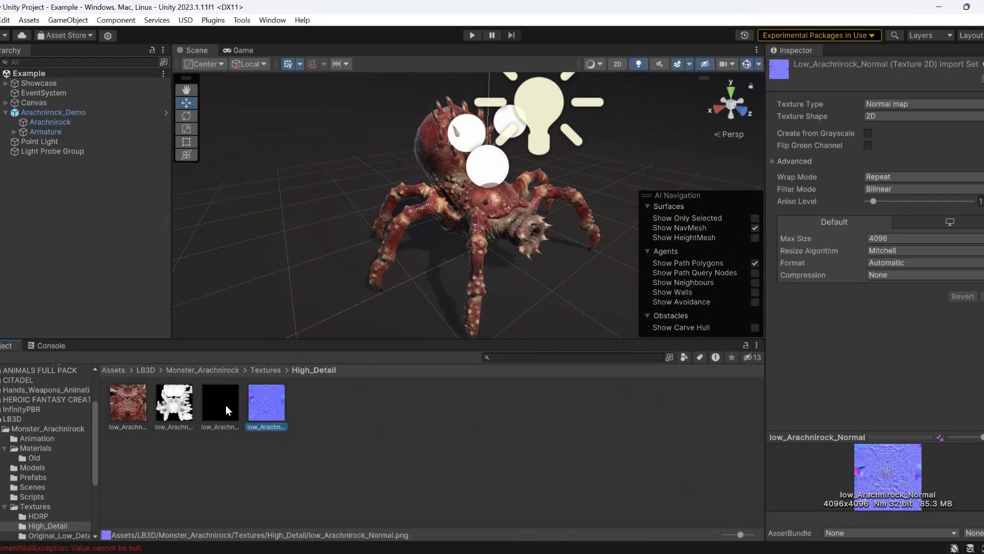
{"action": "left_click", "coordinate": [176, 404]}
Compare the Arachnirock base textures in the HDRP and Original_Low_Detail folders by viewing them at full size.
{"action": "left_click", "coordinate": [41, 515]}
{"action": "double_click", "coordinate": [127, 403]}
{"action": "left_click", "coordinate": [983, 9]}
{"action": "left_click", "coordinate": [59, 535]}
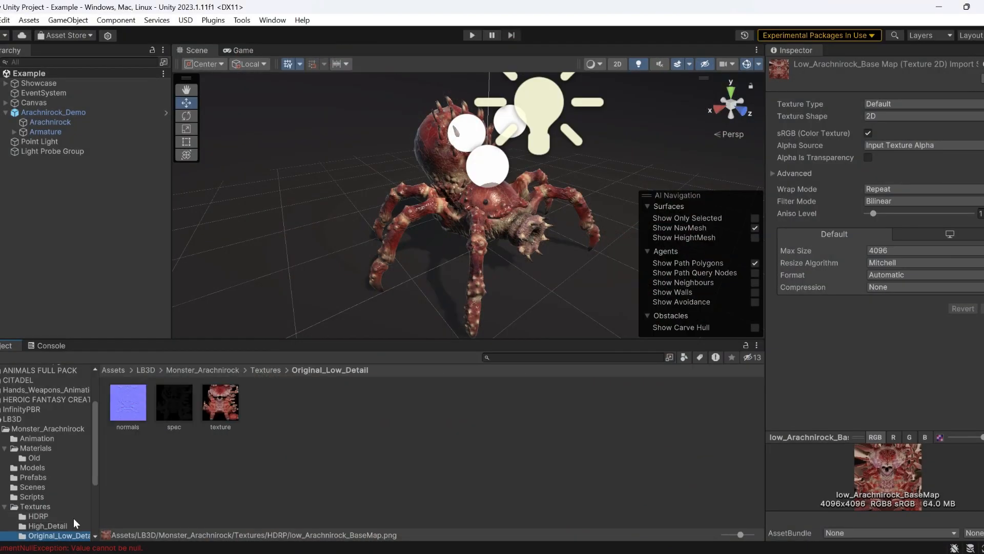
{"action": "double_click", "coordinate": [220, 402]}
{"action": "left_click", "coordinate": [983, 9]}
{"action": "left_click", "coordinate": [47, 525]}
{"action": "left_click", "coordinate": [38, 516]}
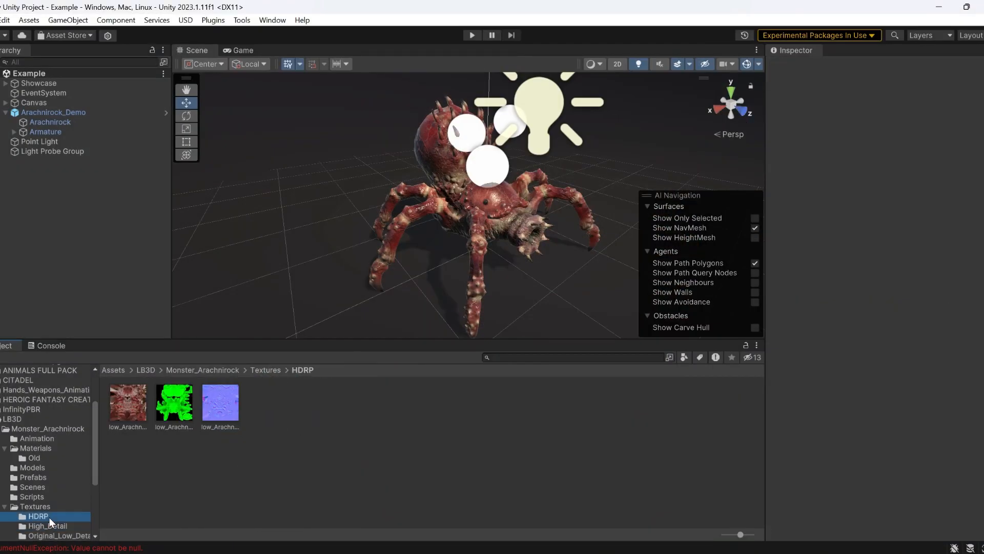
Recheck the Arachnirock material and compare it on the mesh by swapping between Arachnirock_original and Arachnirock.
{"action": "left_click", "coordinate": [32, 496]}
{"action": "left_click", "coordinate": [36, 448]}
{"action": "left_click", "coordinate": [174, 404]}
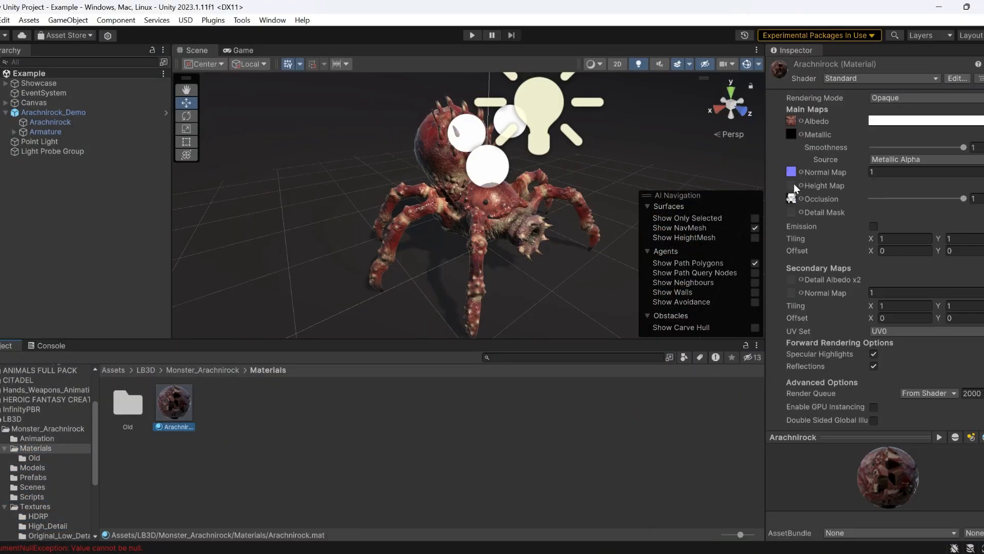
{"action": "left_click", "coordinate": [485, 208]}
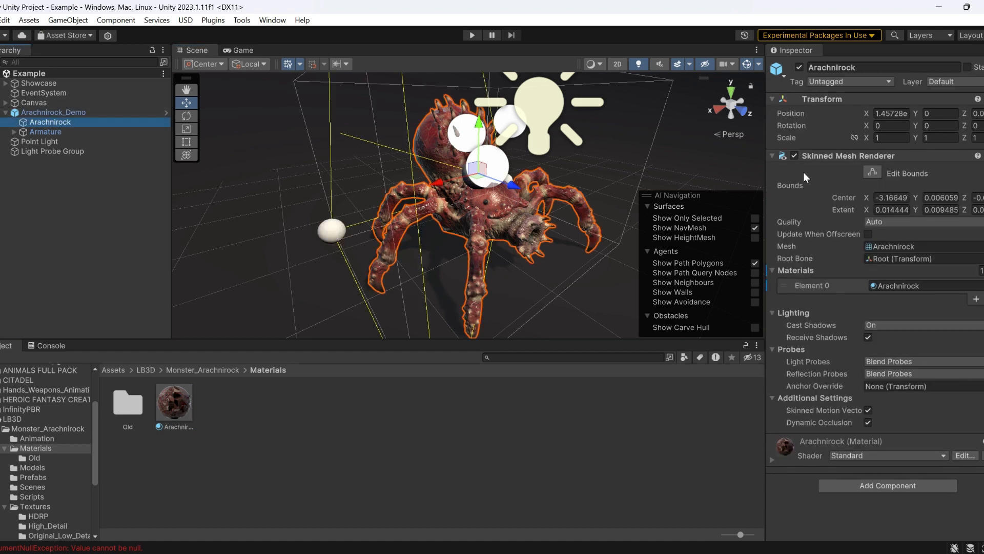
{"action": "left_click", "coordinate": [980, 285]}
{"action": "left_click", "coordinate": [964, 339]}
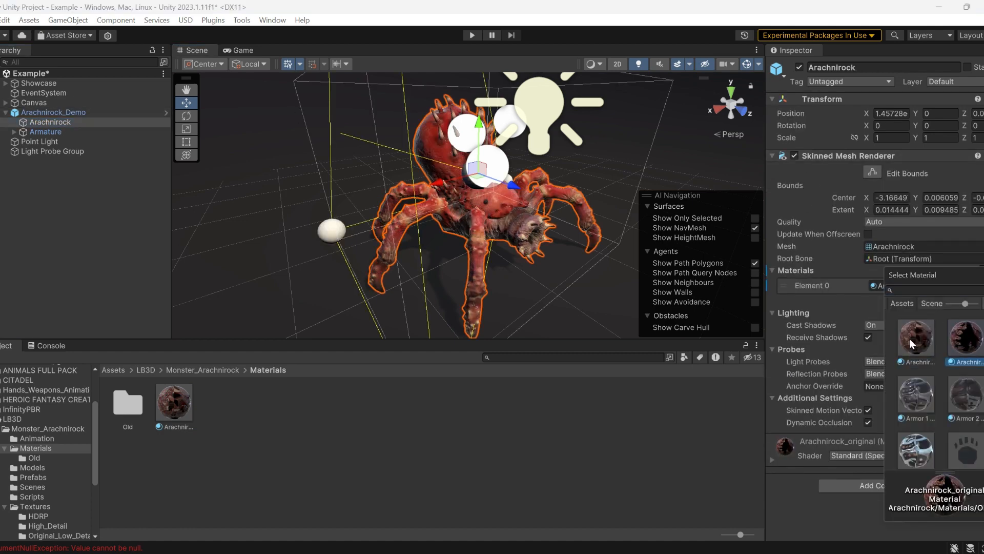
{"action": "left_click", "coordinate": [910, 340]}
{"action": "left_click", "coordinate": [980, 287]}
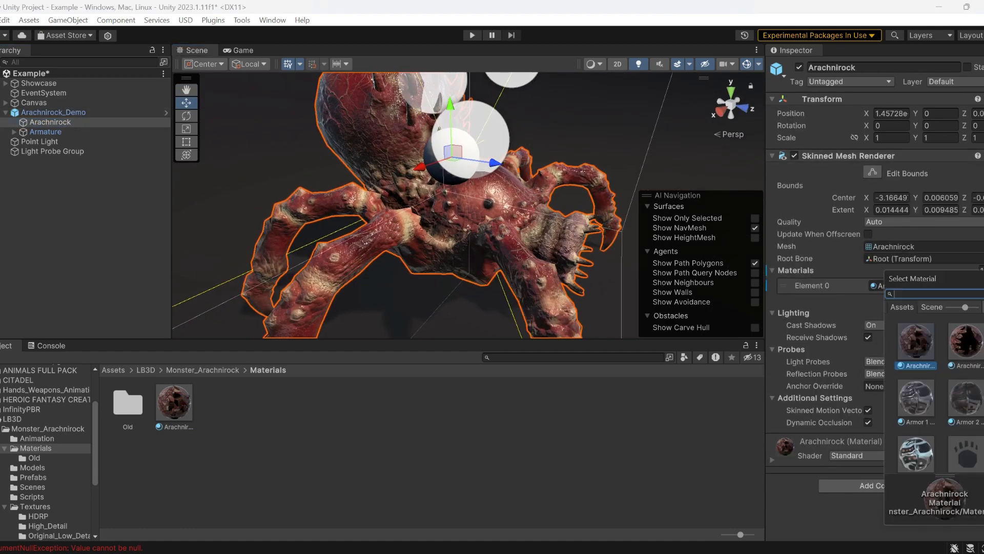
{"action": "left_click", "coordinate": [971, 340]}
{"action": "left_click", "coordinate": [915, 341]}
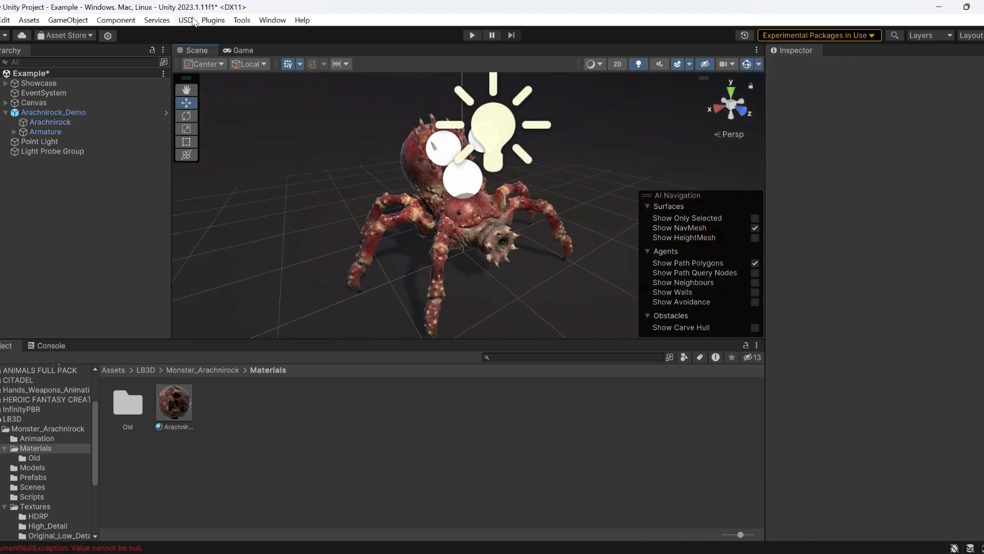
Export the Monster_Arachnirock Example scene with the Utu Plugin under the name arachnirock.
{"action": "left_click", "coordinate": [213, 19]}
{"action": "left_click", "coordinate": [241, 33]}
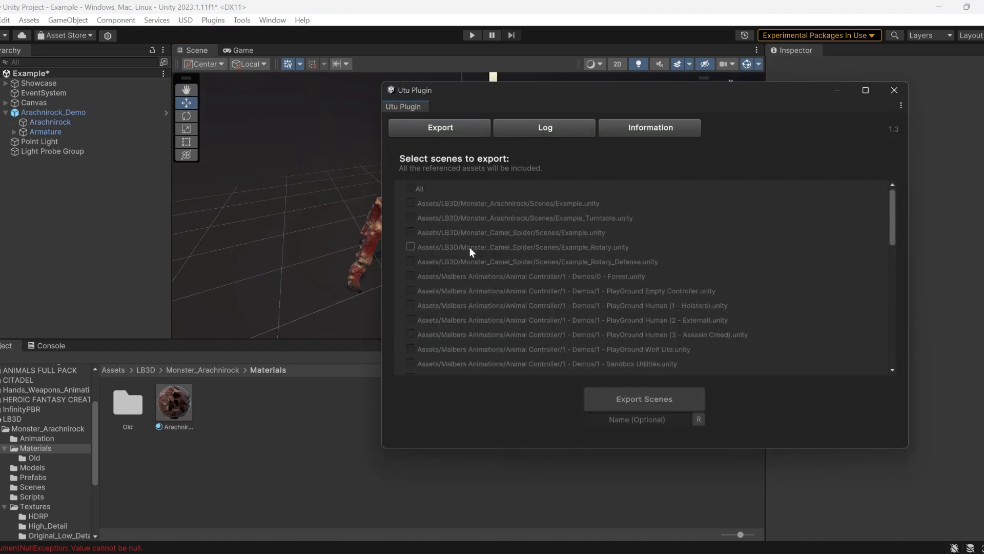
{"action": "left_click", "coordinate": [411, 203]}
{"action": "type", "text": "arachnirock"}
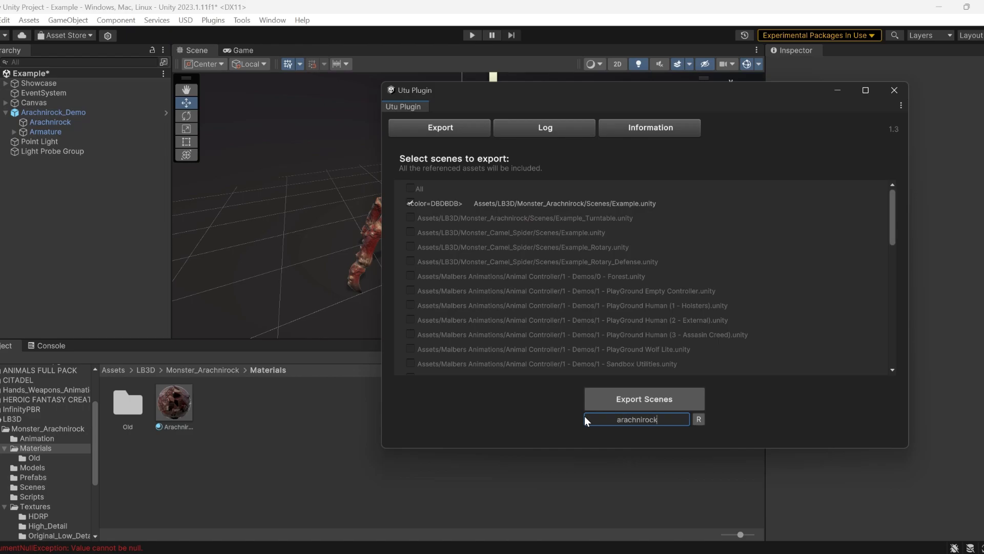
{"action": "left_click", "coordinate": [605, 392]}
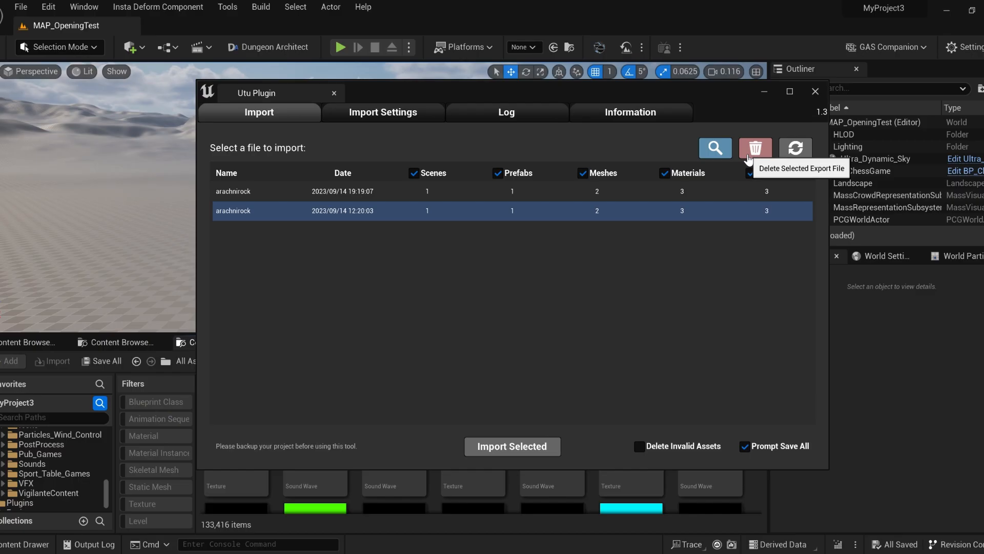
In Unreal Engine, delete the older arachnirock export file from the Utu Plugin and import the remaining one.
{"action": "left_click", "coordinate": [755, 148]}
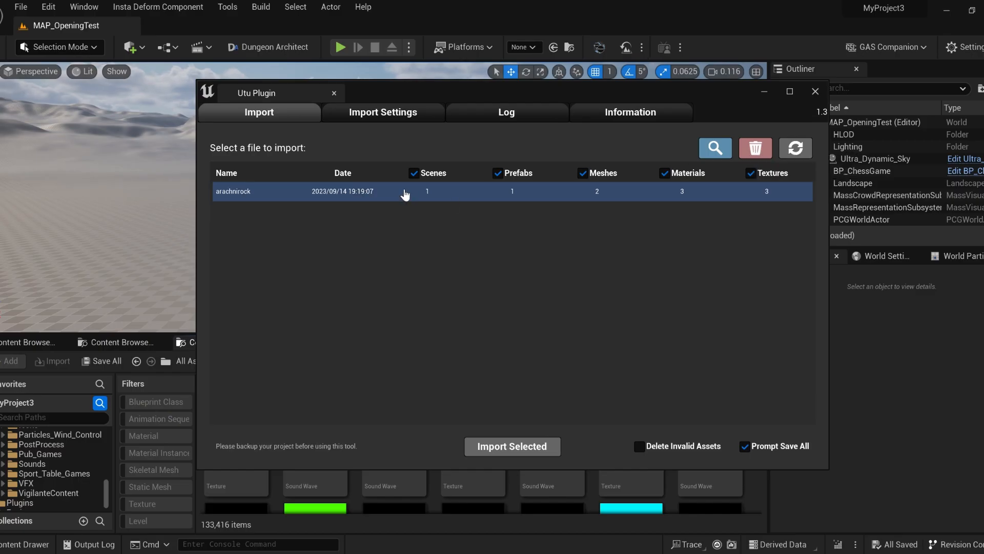
{"action": "left_click", "coordinate": [512, 446]}
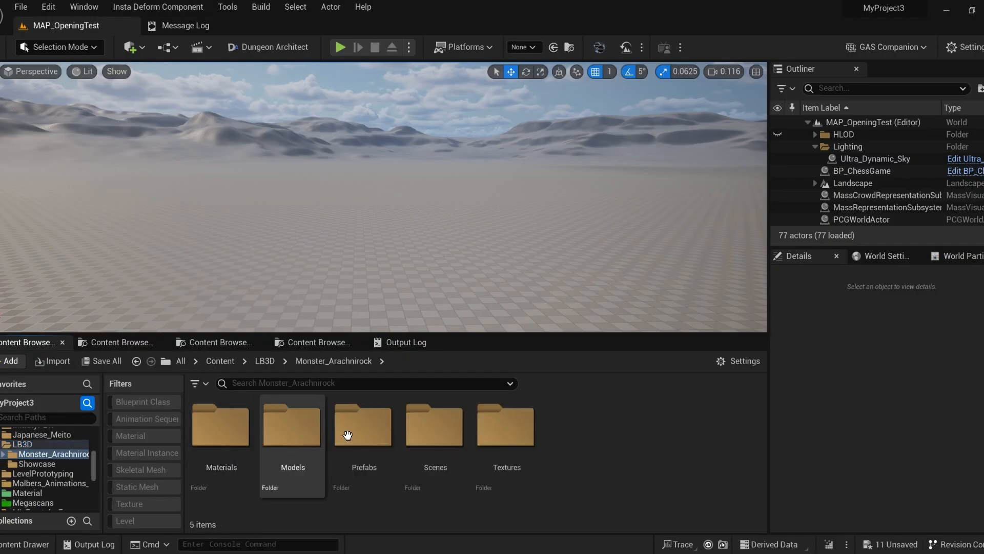
Check Monster_Arachnirock's Models folder, and try placing the Arachnirock_Demo prefab in the level before removing it.
{"action": "double_click", "coordinate": [297, 445]}
{"action": "key", "text": "alt+Left"}
{"action": "double_click", "coordinate": [366, 439]}
{"action": "left_click_drag", "start_coordinate": [222, 436], "coordinate": [358, 256]}
{"action": "right_click_drag", "start_coordinate": [358, 256], "coordinate": [292, 256]}
{"action": "key", "text": "Delete"}
{"action": "key", "text": "alt+Left"}
{"action": "key", "text": "Return"}
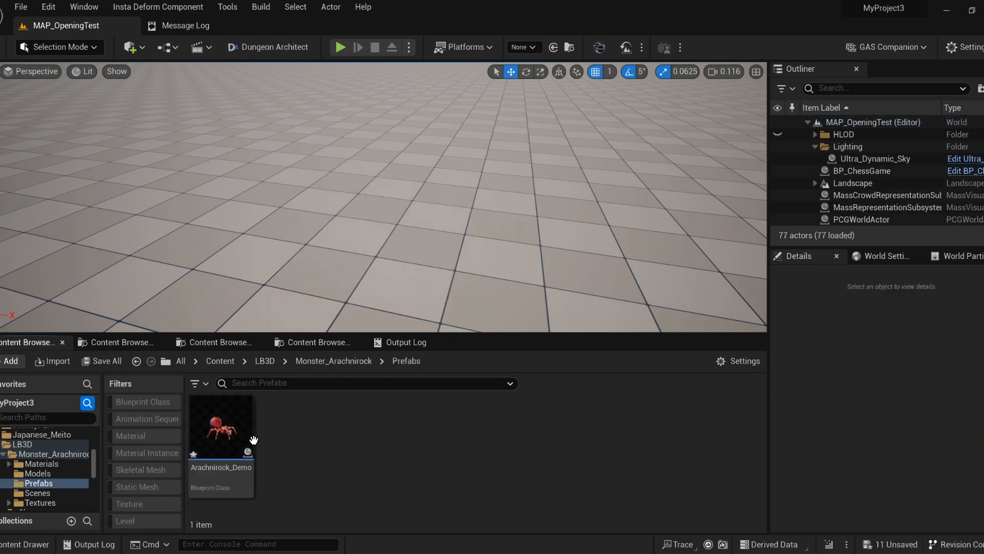
Place the Arachnirock_Demo prefab on the level floor and select its Arachnirock skeletal mesh component.
{"action": "left_click_drag", "start_coordinate": [222, 435], "coordinate": [320, 251]}
{"action": "scroll", "coordinate": [852, 311], "scroll_direction": "down", "scroll_amount": 1}
{"action": "left_click", "coordinate": [852, 311]}
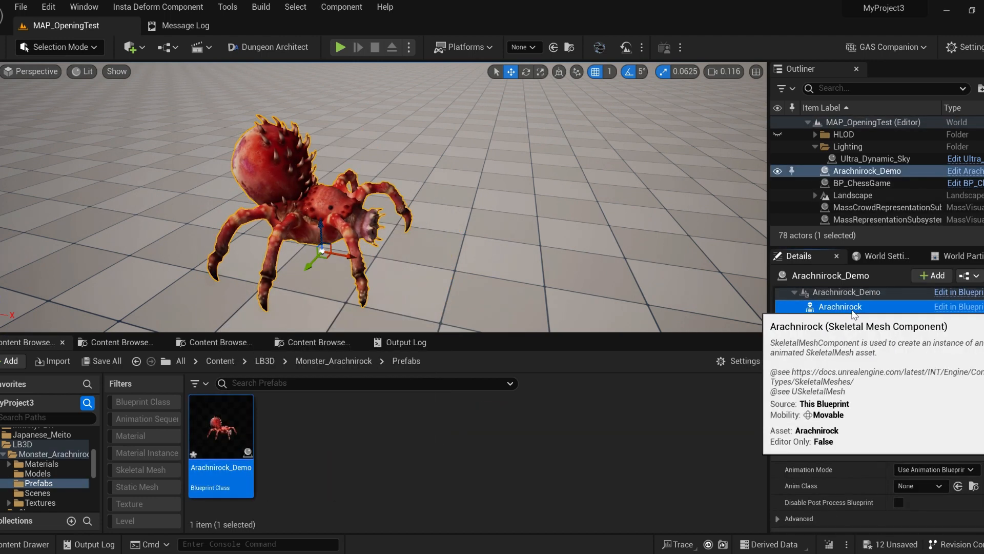
Step through the component hierarchy of the placed Arachnirock_Demo, and review the details of its root actor.
{"action": "scroll", "coordinate": [853, 312], "scroll_direction": "down", "scroll_amount": 1}
{"action": "left_click", "coordinate": [852, 311]}
{"action": "scroll", "coordinate": [852, 311], "scroll_direction": "down", "scroll_amount": 5}
{"action": "left_click", "coordinate": [852, 311]}
{"action": "key", "text": "Down"}
{"action": "key", "text": "Down"}
{"action": "key", "text": "Down"}
{"action": "key", "text": "Down"}
{"action": "key", "text": "Down"}
{"action": "key", "text": "Down"}
{"action": "key", "text": "Down"}
{"action": "key", "text": "Down"}
{"action": "key", "text": "Down"}
{"action": "key", "text": "Down"}
{"action": "key", "text": "Down"}
{"action": "key", "text": "Down"}
{"action": "key", "text": "Down"}
{"action": "key", "text": "Down"}
{"action": "key", "text": "Down"}
{"action": "key", "text": "Down"}
{"action": "key", "text": "Down"}
{"action": "key", "text": "Down"}
{"action": "key", "text": "Down"}
{"action": "key", "text": "Down"}
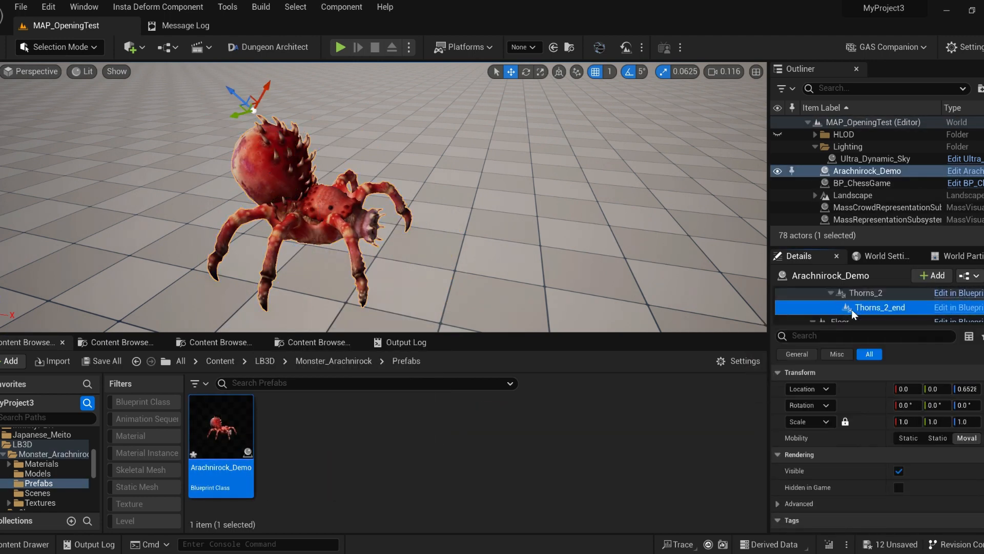
{"action": "key", "text": "Down"}
{"action": "key", "text": "Down"}
{"action": "key", "text": "Down"}
{"action": "key", "text": "Down"}
{"action": "key", "text": "Down"}
{"action": "key", "text": "Down"}
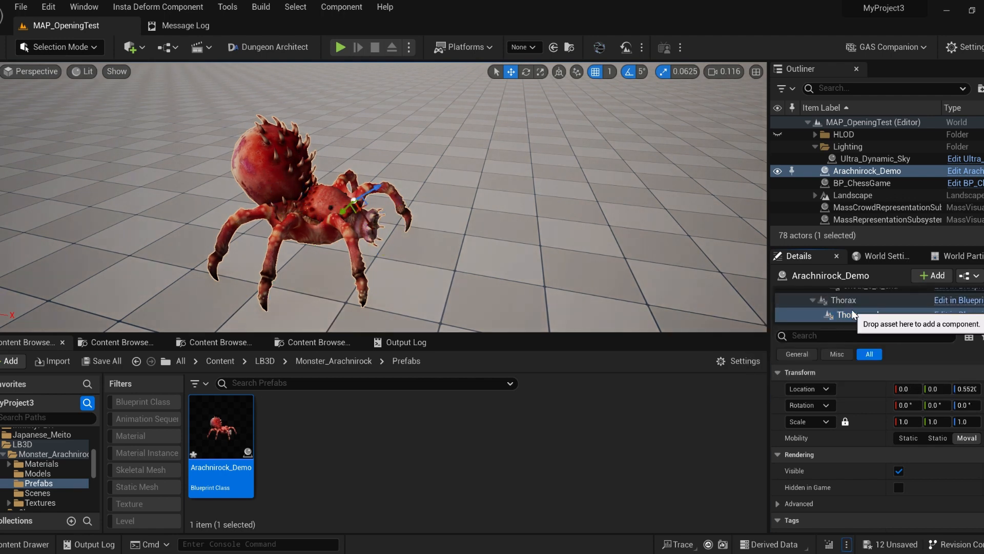
{"action": "scroll", "coordinate": [866, 307], "scroll_direction": "up", "scroll_amount": 15}
{"action": "left_click", "coordinate": [849, 298]}
{"action": "scroll", "coordinate": [853, 405], "scroll_direction": "down", "scroll_amount": 3}
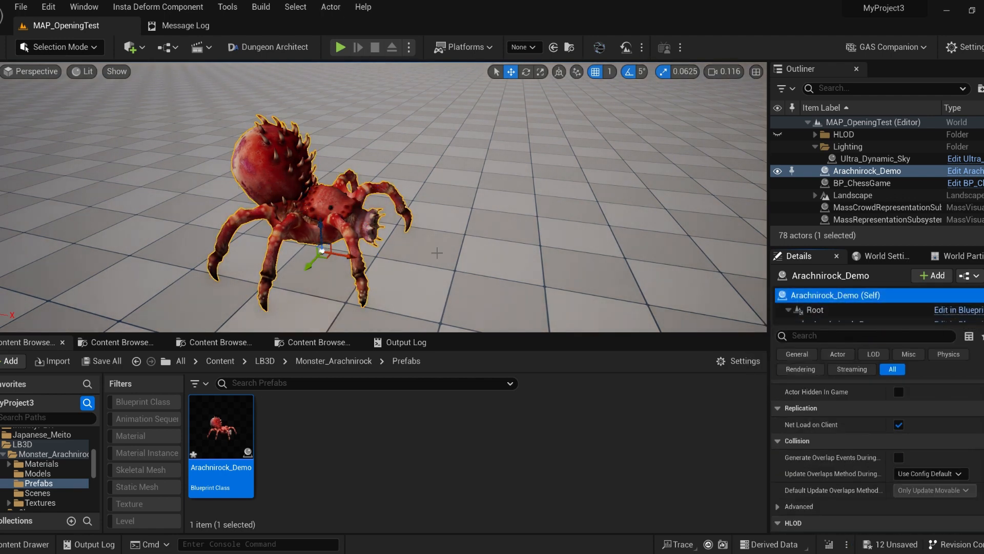
Delete the placed Arachnirock_Demo actor and look into Monster_Arachnirock's Textures folder.
{"action": "key", "text": "Delete"}
{"action": "left_click", "coordinate": [333, 361]}
{"action": "double_click", "coordinate": [534, 417]}
{"action": "double_click", "coordinate": [253, 430]}
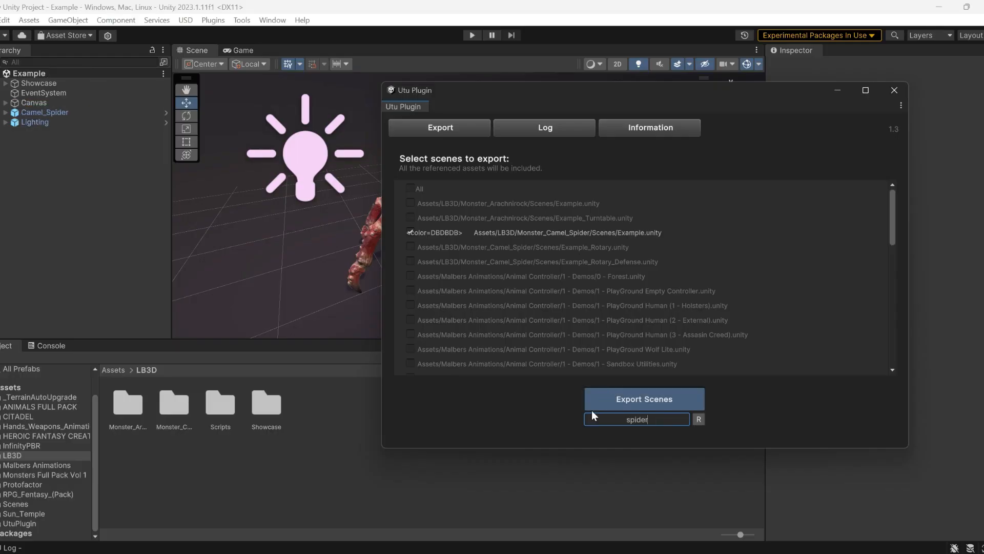
Export the Monster_Camel_Spider Example scene from Unity as spider and import that export into Unreal Engine.
{"action": "left_click", "coordinate": [626, 399]}
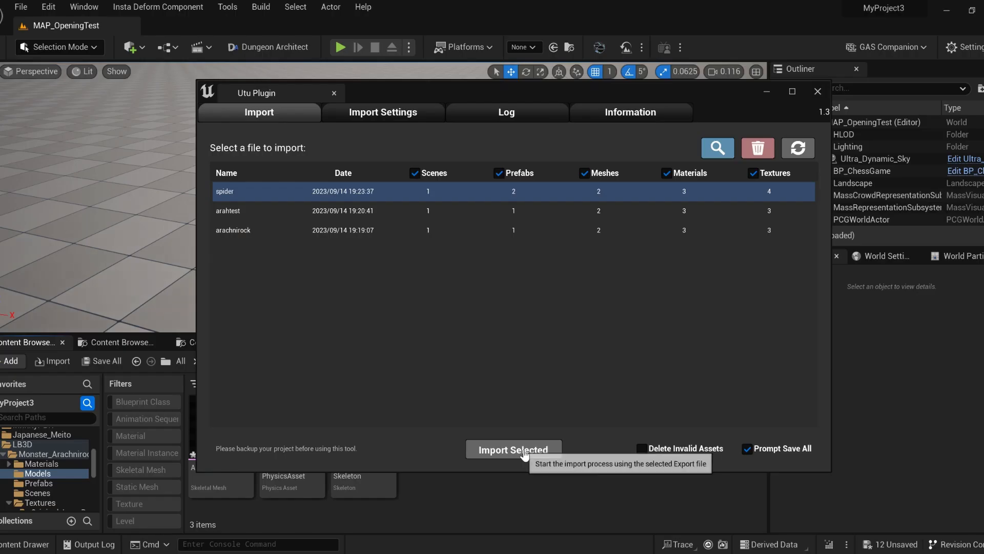
{"action": "left_click", "coordinate": [523, 451]}
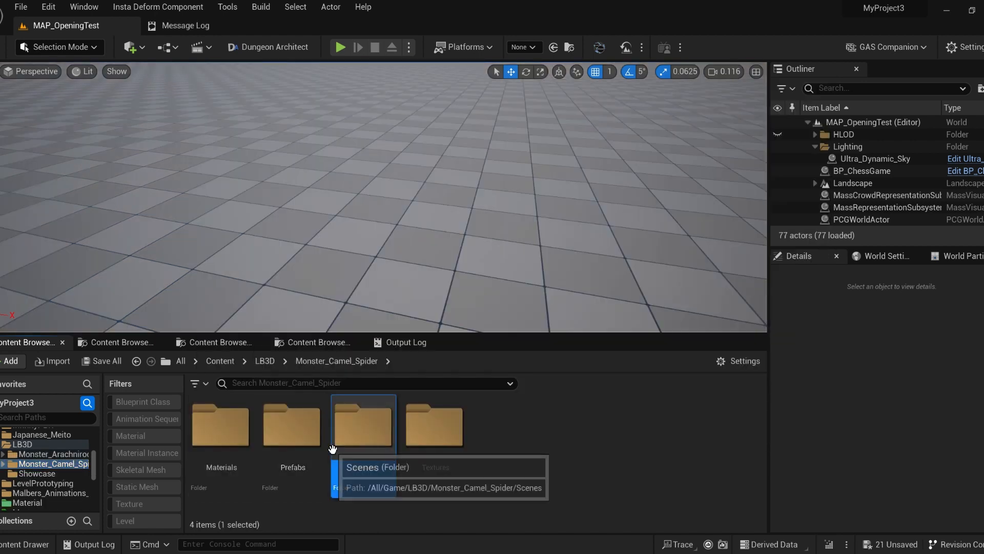
Browse the imported Scenes and Prefabs folders of Monster_Camel_Spider.
{"action": "double_click", "coordinate": [333, 449]}
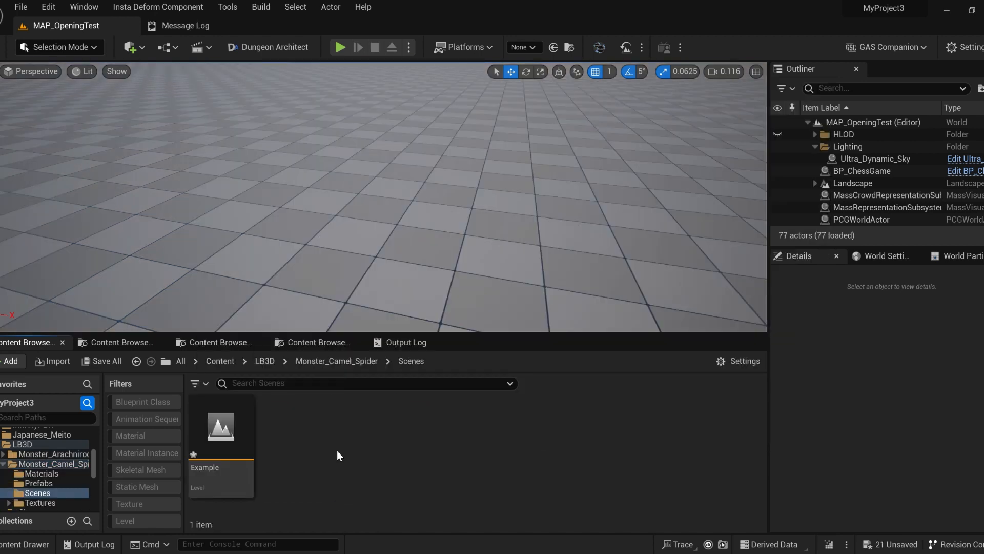
{"action": "key", "text": "alt+Left"}
{"action": "double_click", "coordinate": [290, 436]}
{"action": "key", "text": "alt+Left"}
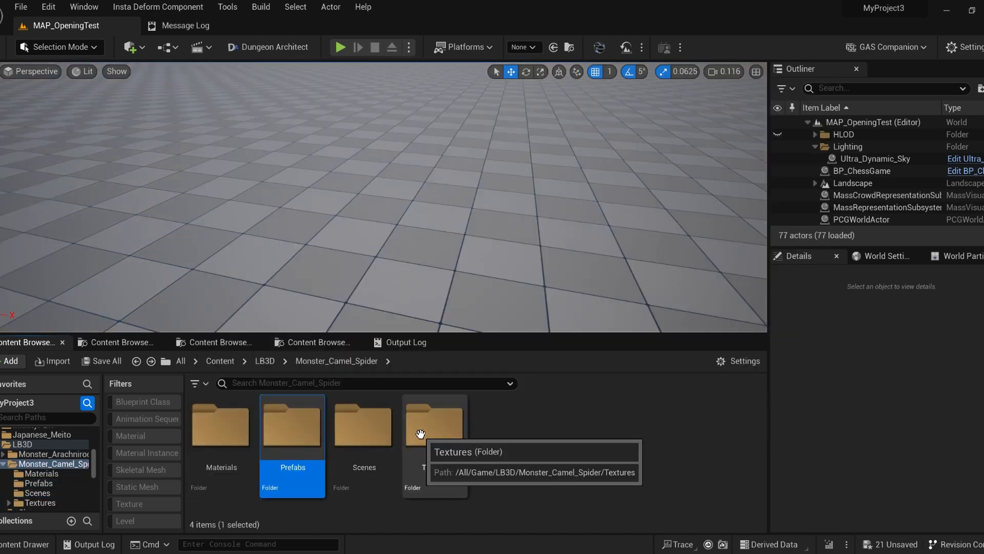
{"action": "double_click", "coordinate": [299, 442]}
{"action": "left_click_drag", "start_coordinate": [339, 224], "coordinate": [346, 222]}
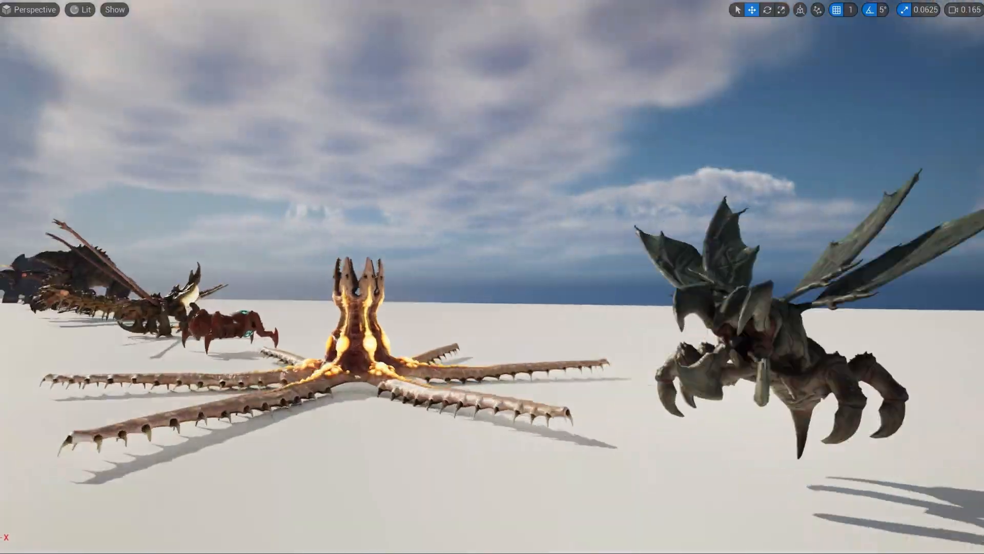
Fly through the level of imported creatures and look over the monsters, rocks and statues.
{"action": "key", "text": "w"}
{"action": "scroll", "coordinate": [492, 277], "scroll_direction": "up", "scroll_amount": 1}
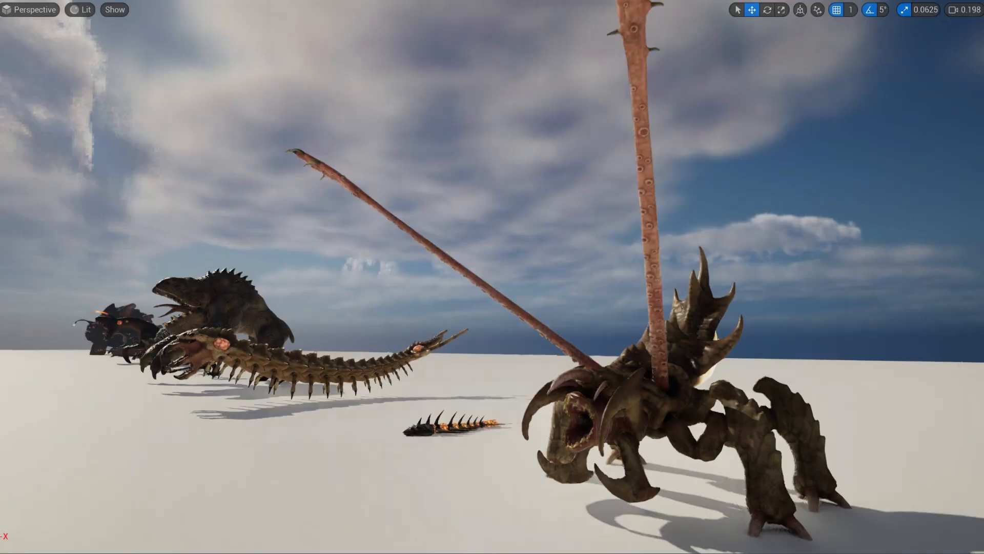
{"action": "key", "text": "w"}
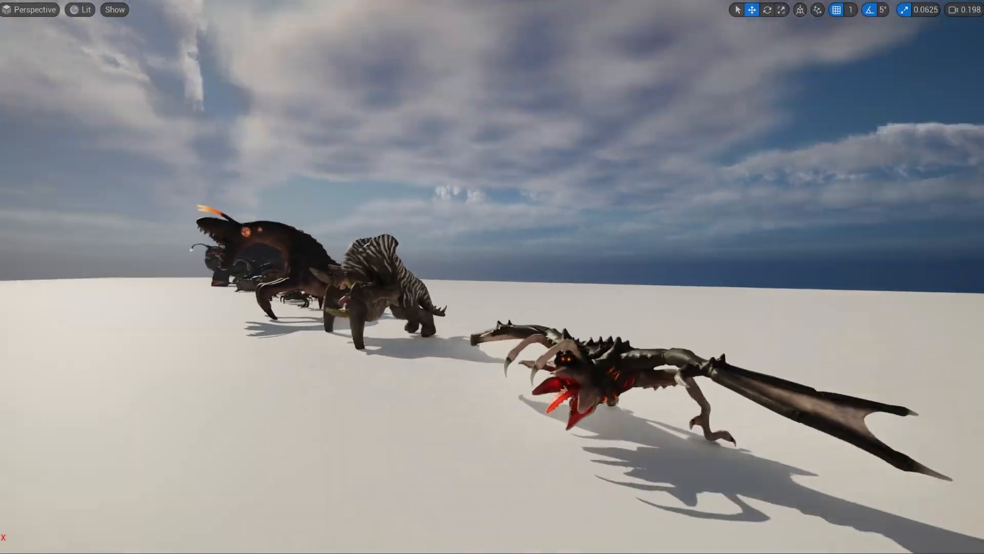
{"action": "scroll", "coordinate": [492, 276], "scroll_direction": "up", "scroll_amount": 1}
{"action": "key", "text": "w"}
{"action": "scroll", "coordinate": [492, 277], "scroll_direction": "up", "scroll_amount": 1}
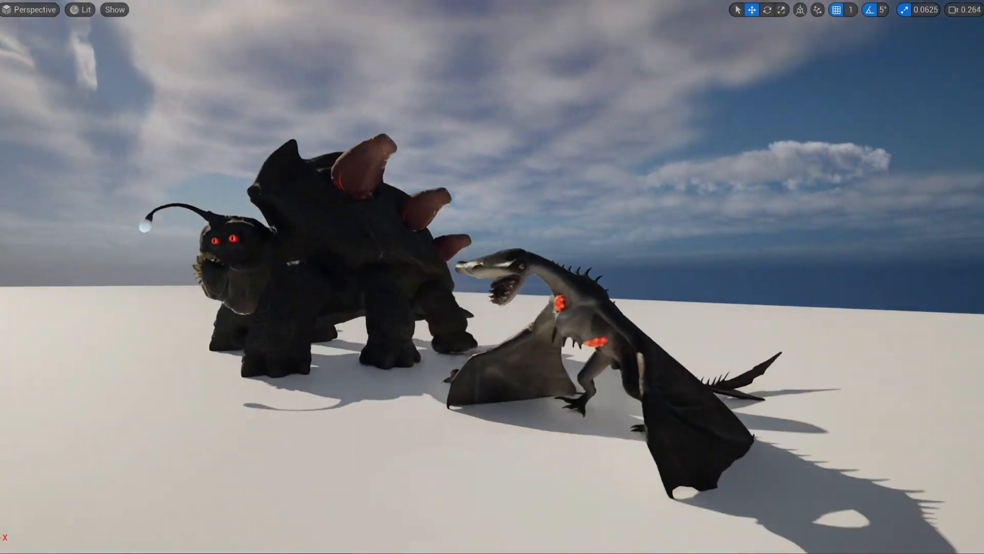
{"action": "key", "text": "w"}
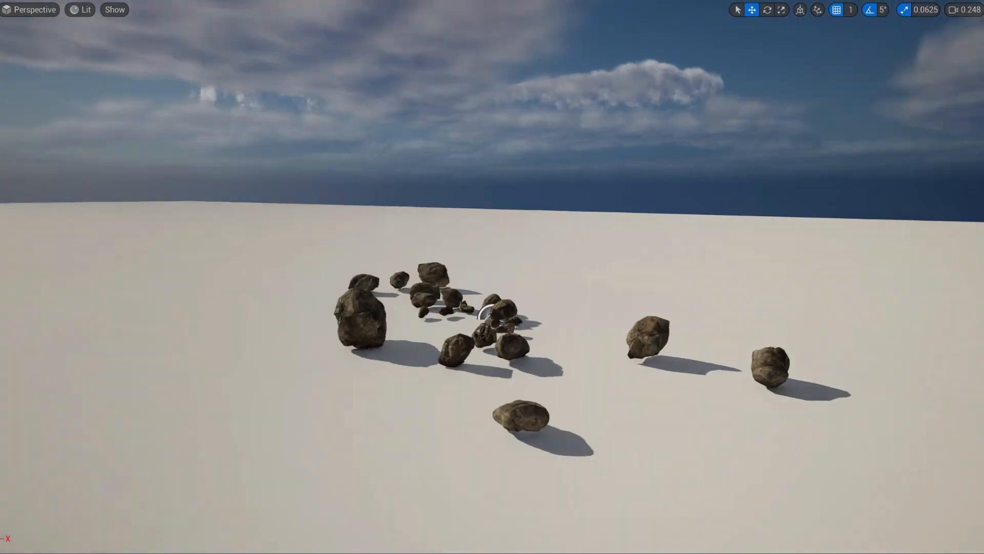
{"action": "scroll", "coordinate": [492, 276], "scroll_direction": "down", "scroll_amount": 2}
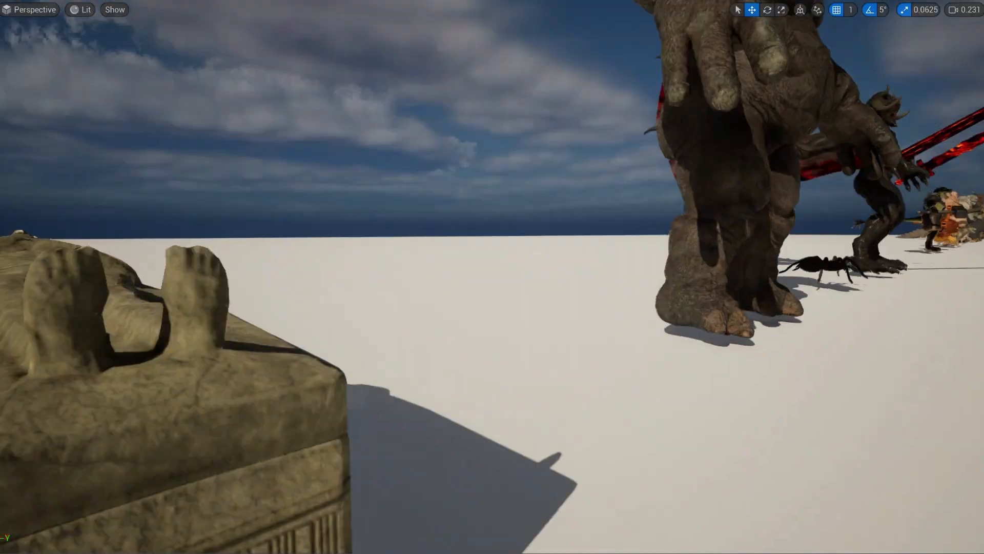